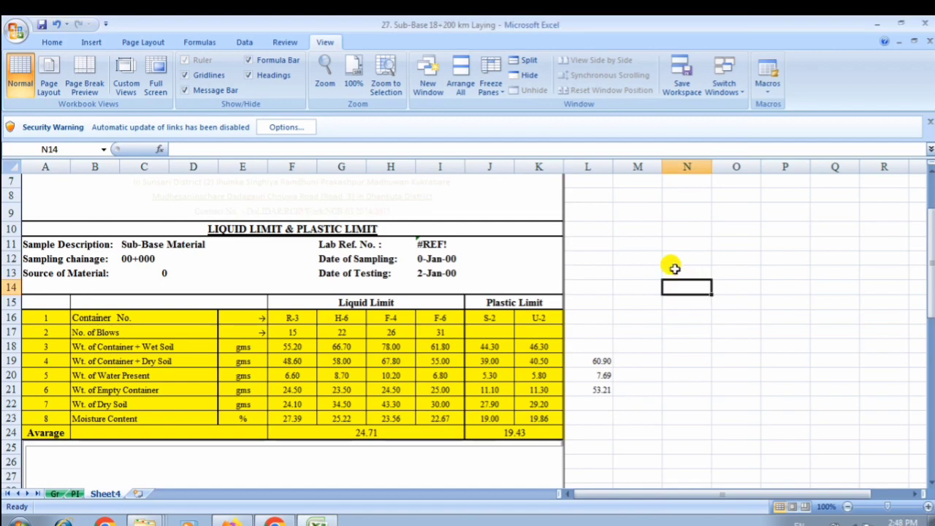
Step: Insert a blank Scatter with Smooth Lines and Markers chart on the liquid and plastic limit sheet
left_click(671, 269)
scroll(298, 338, "down", 2)
scroll(293, 331, "up", 3)
scroll(293, 331, "down", 2)
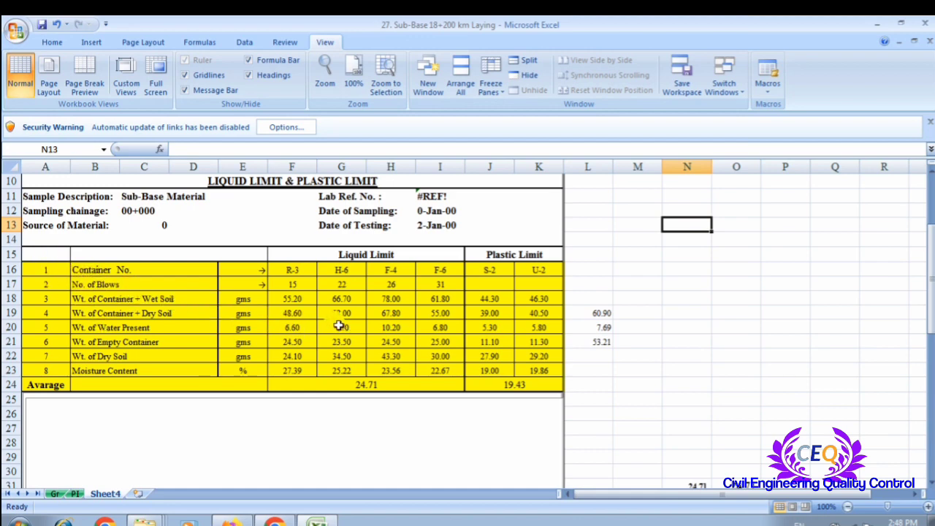
scroll(337, 325, "down", 2)
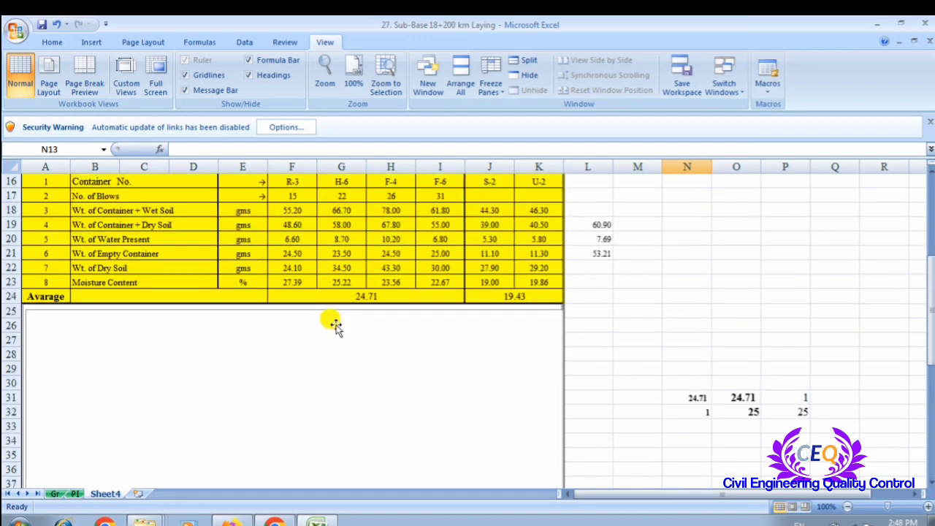
scroll(333, 323, "up", 2)
scroll(333, 323, "down", 2)
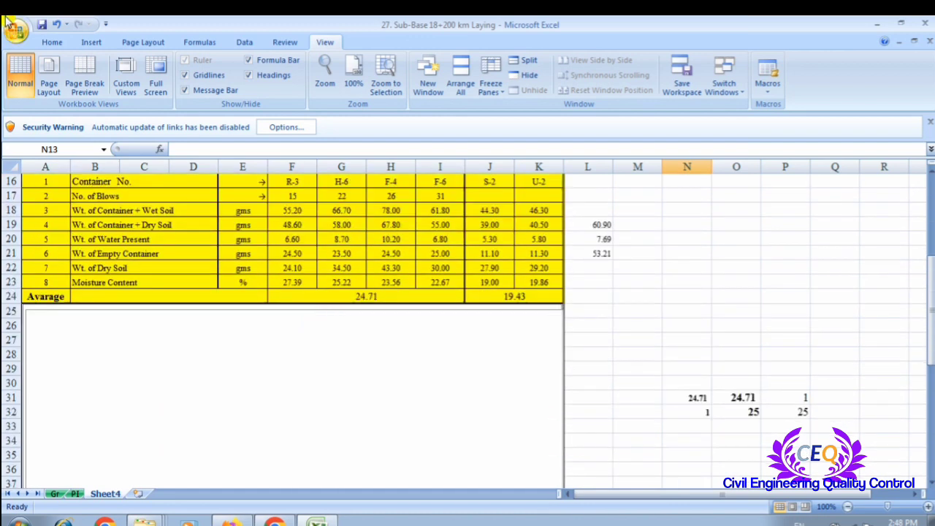
left_click(92, 44)
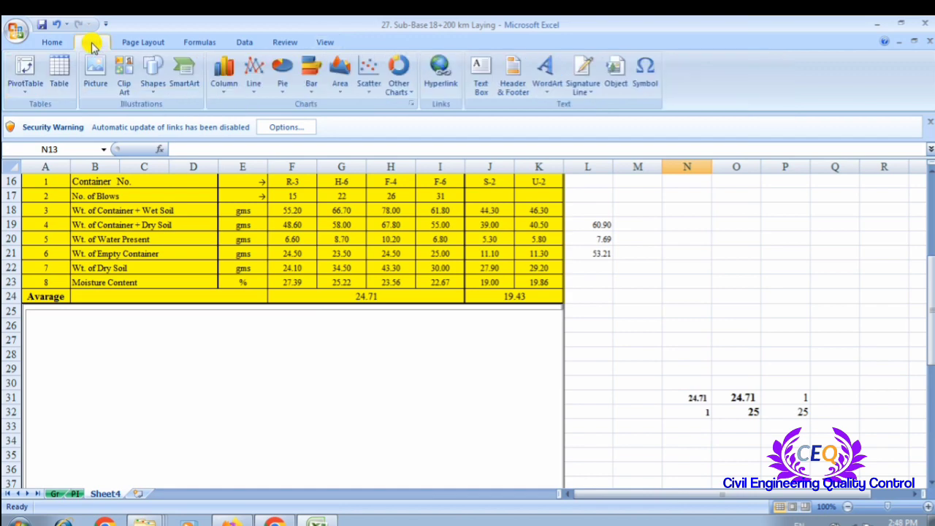
left_click(369, 94)
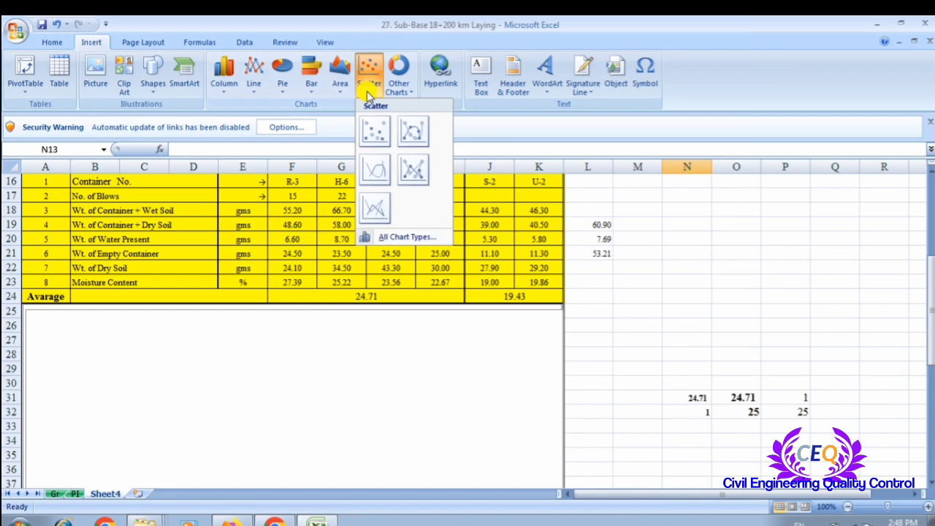
left_click(414, 130)
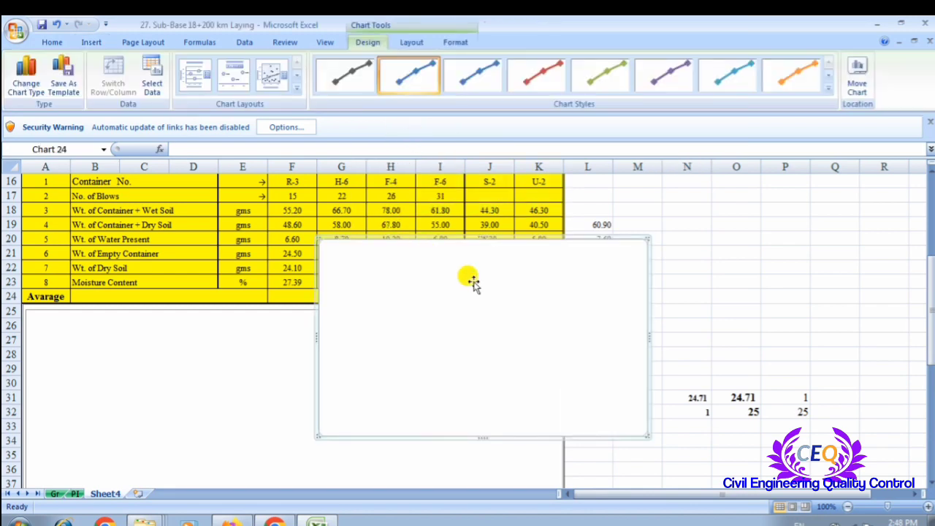
Step: Move the empty chart below the test table and enlarge it to fill the blank area above the Results section
scroll(473, 283, "down", 3)
scroll(475, 236, "up", 1)
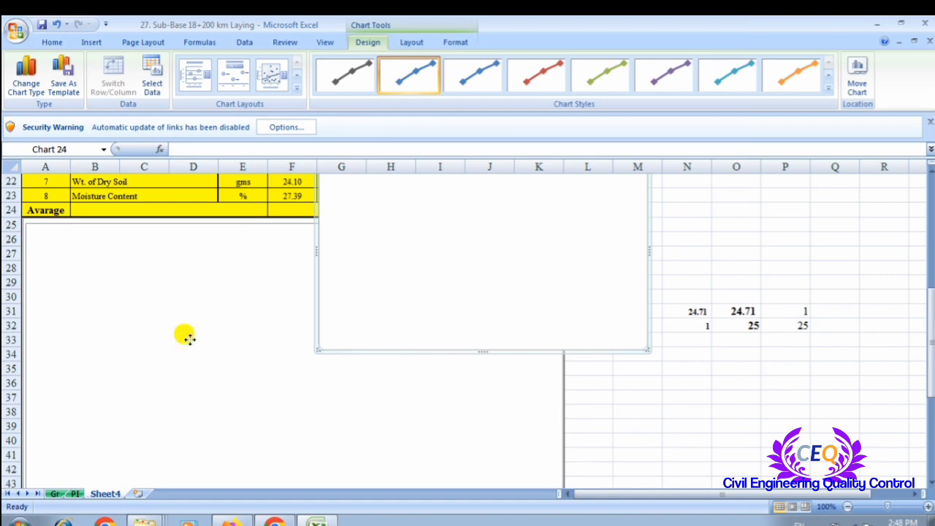
left_click_drag(187, 337, 190, 340)
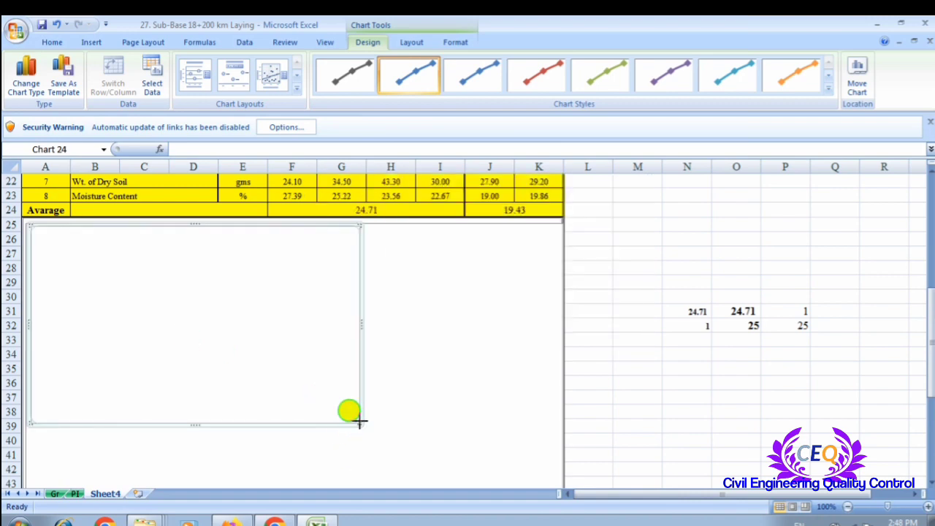
scroll(538, 475, "down", 2)
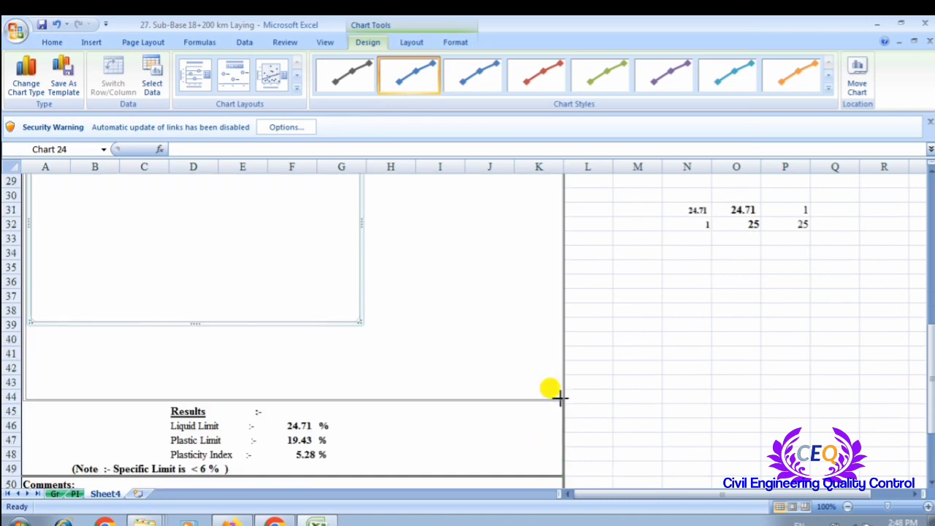
left_click(636, 354)
scroll(452, 330, "up", 2)
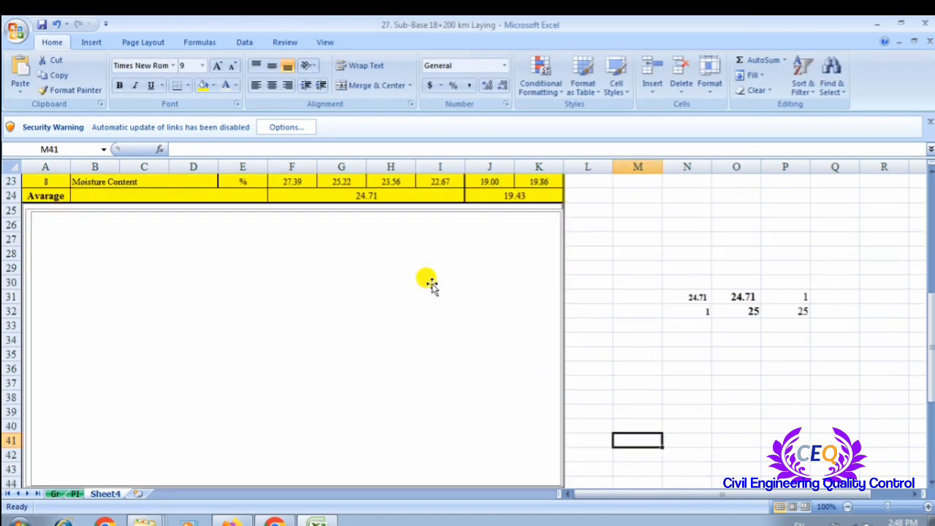
Step: Add a data series named "Liquid Limit Calculation chart" to the empty chart
left_click(344, 287)
right_click(331, 281)
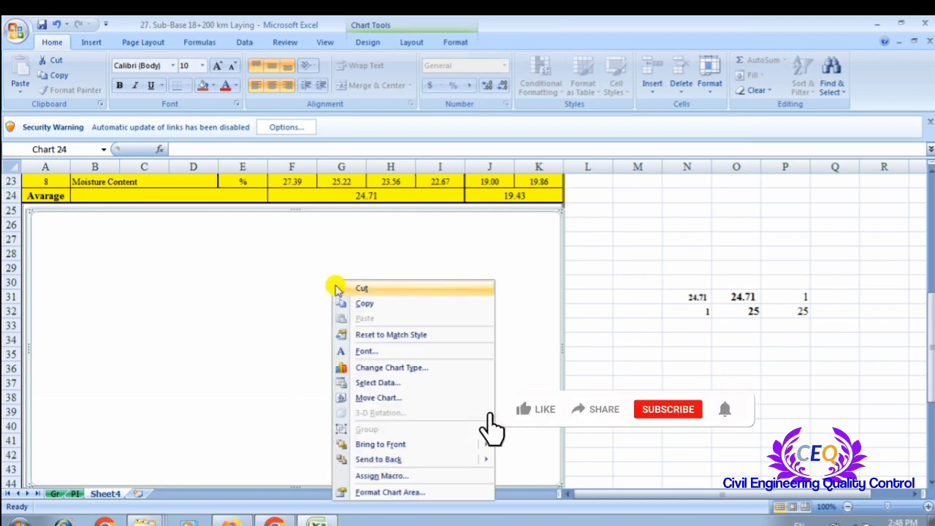
left_click(375, 383)
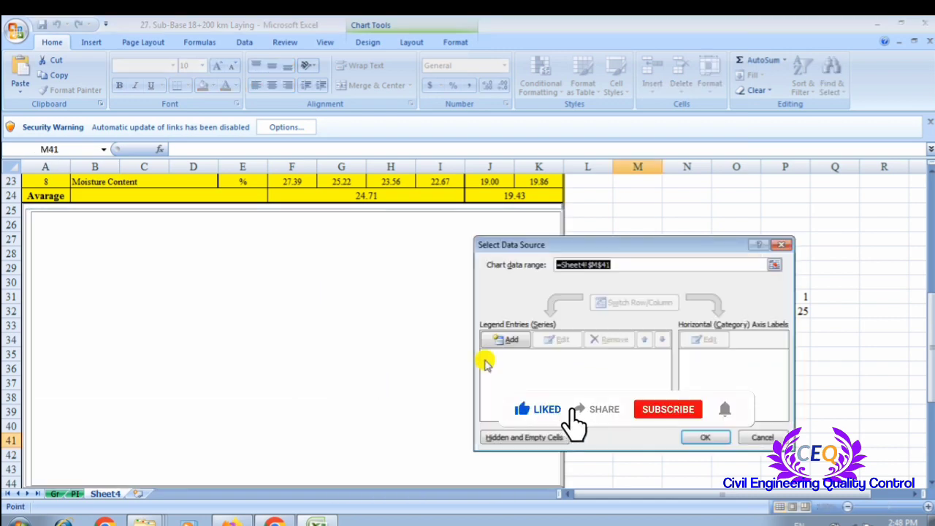
left_click(505, 341)
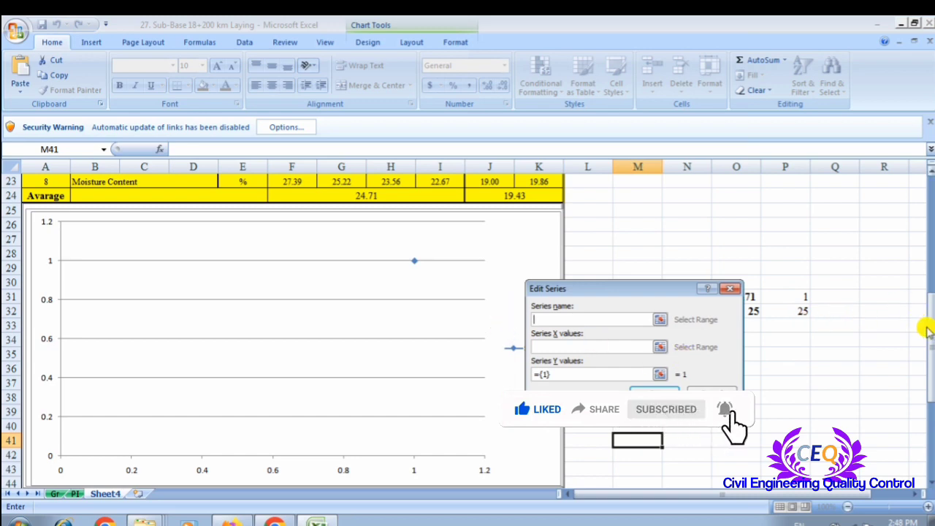
left_click_drag(926, 324, 923, 249)
left_click(556, 316)
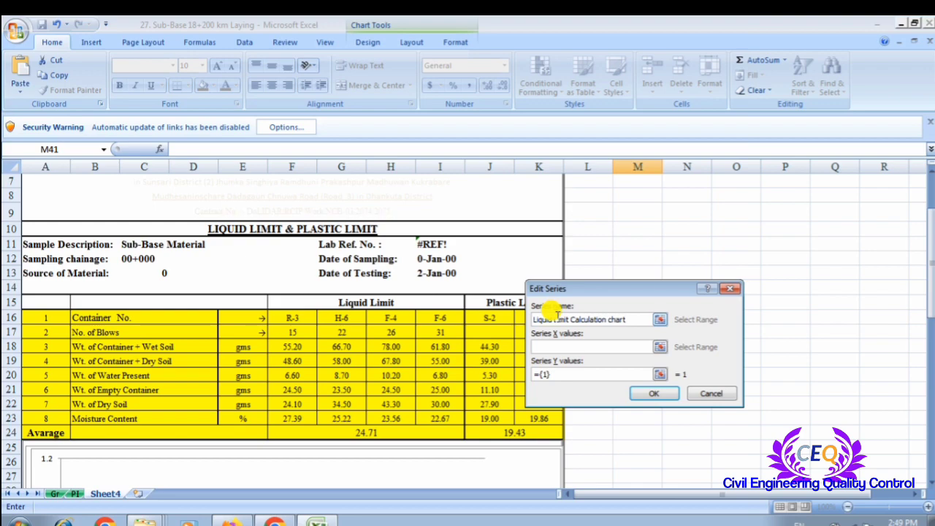
Step: Set the series X values to the No. of Blows cells F17:I17 and the Y values to the Moisture Content cells F23:I23
left_click(577, 347)
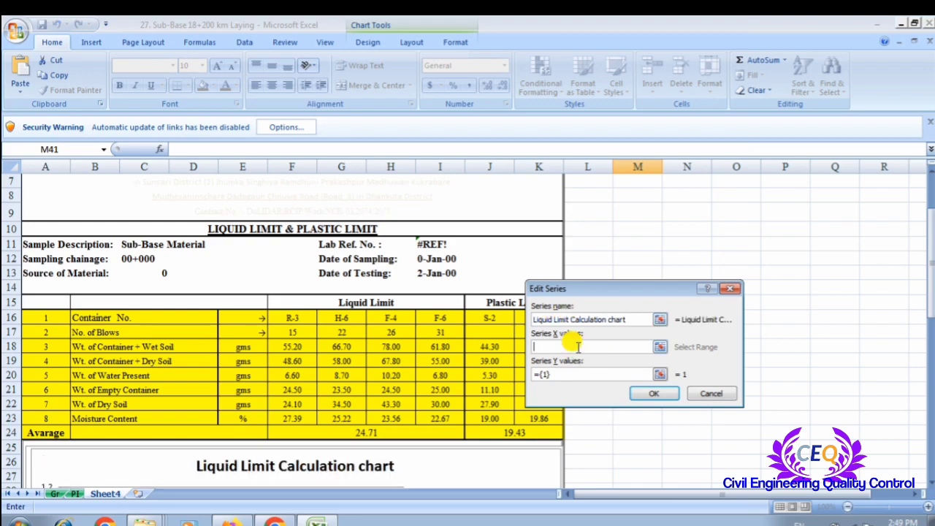
scroll(475, 369, "down", 3)
scroll(475, 370, "up", 2)
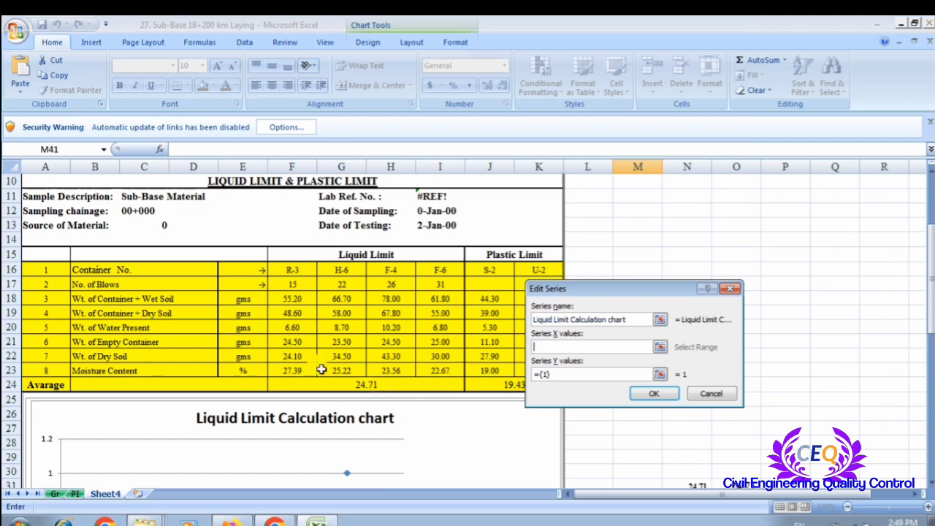
left_click_drag(292, 285, 427, 288)
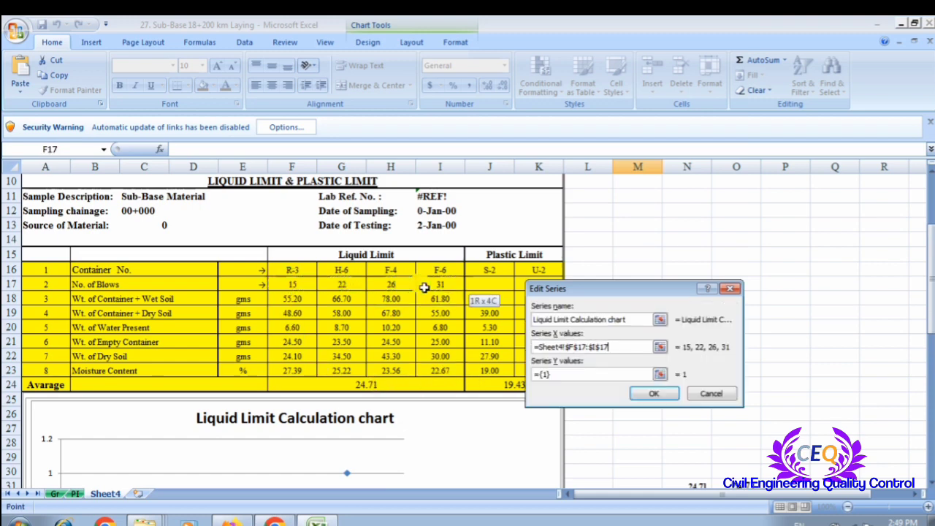
left_click(560, 373)
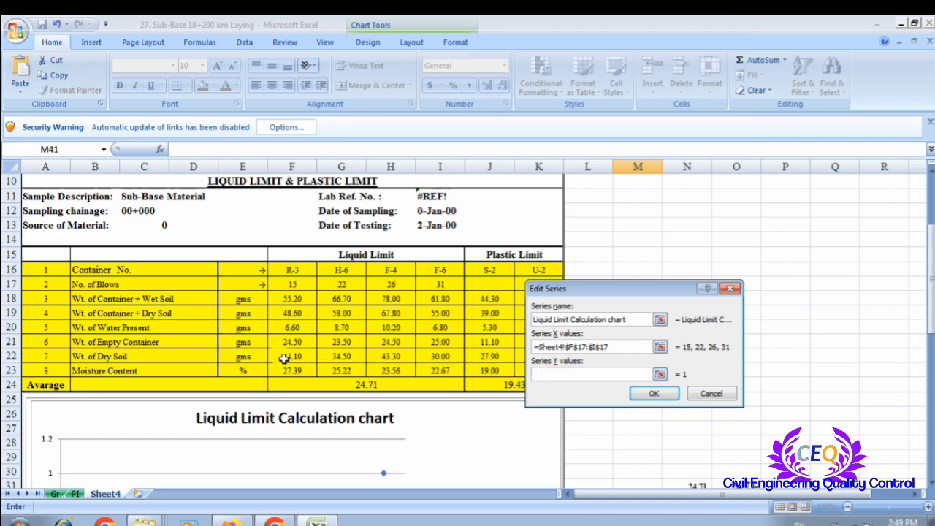
left_click_drag(291, 371, 431, 372)
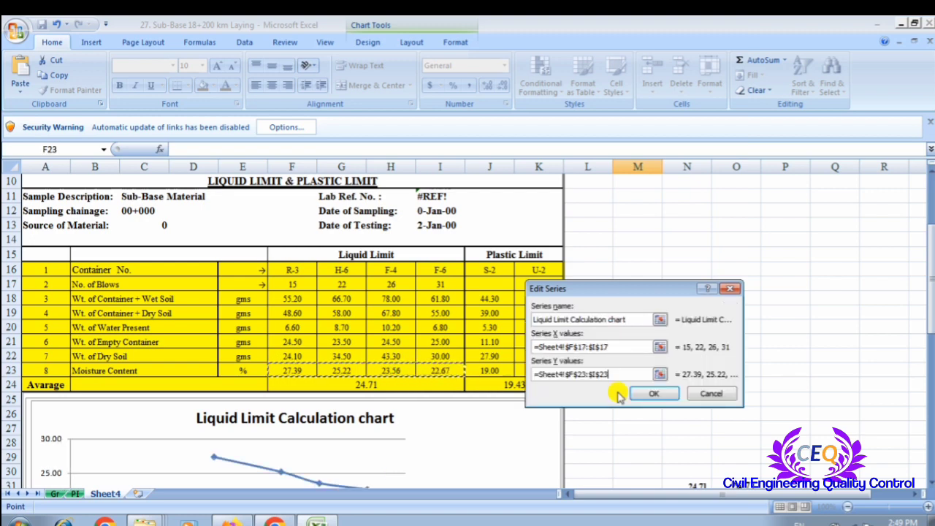
left_click(652, 393)
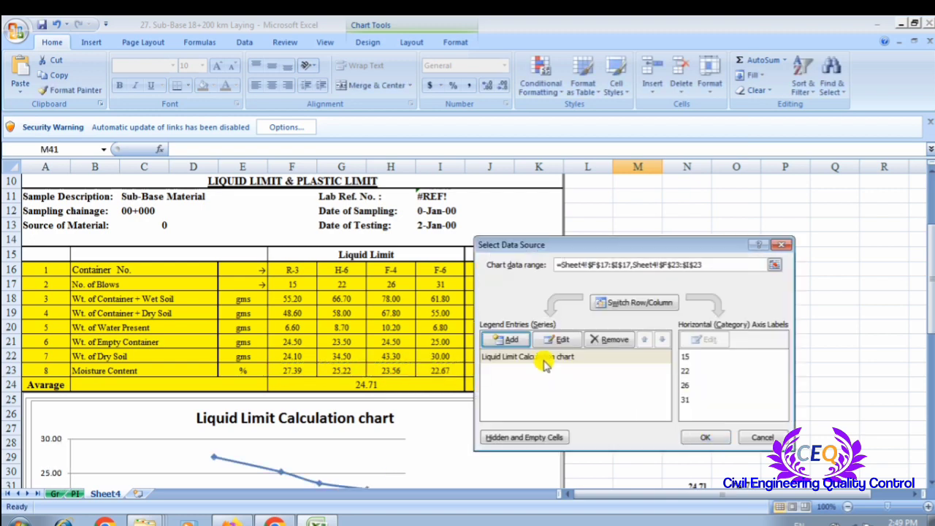
left_click(710, 438)
Step: Examine the plotted liquid limit curve together with its horizontal and vertical axis scales
scroll(695, 430, "down", 3)
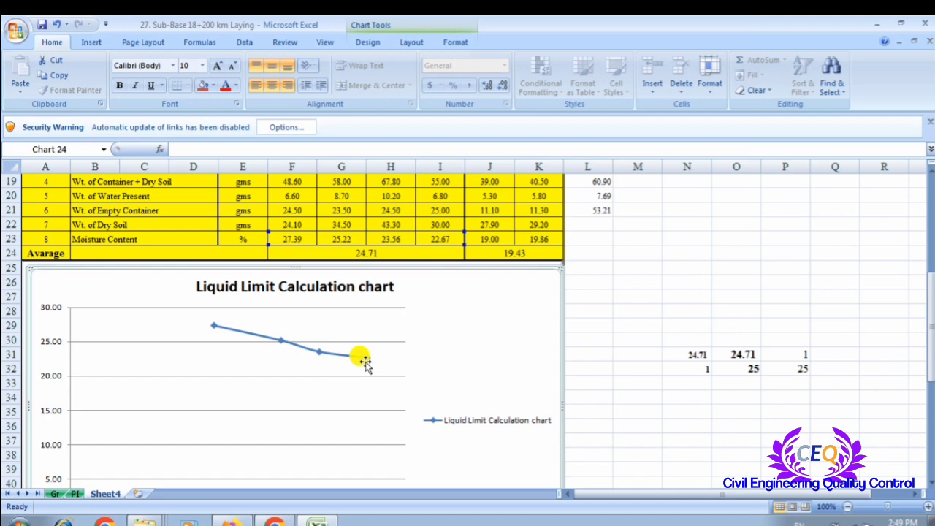
scroll(365, 363, "down", 2)
scroll(365, 363, "up", 2)
left_click_drag(717, 411, 701, 411)
scroll(341, 371, "down", 2)
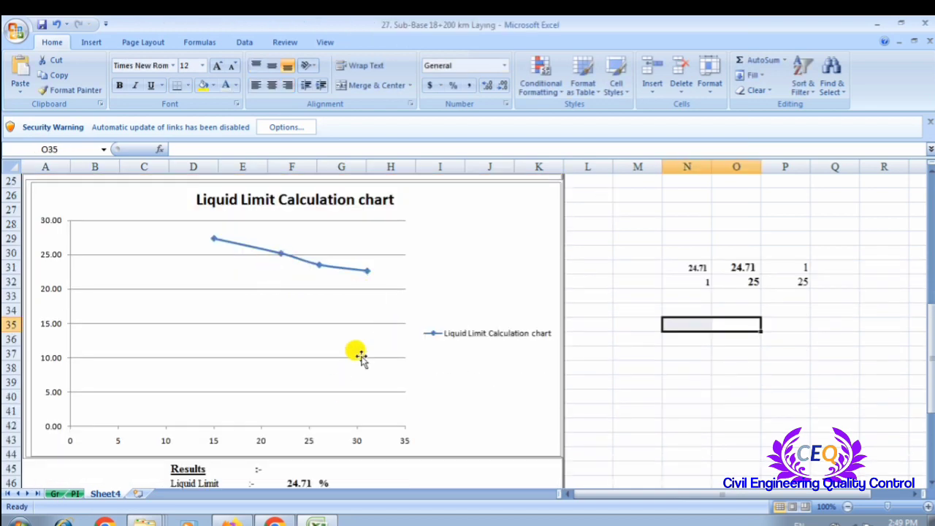
scroll(368, 347, "down", 1)
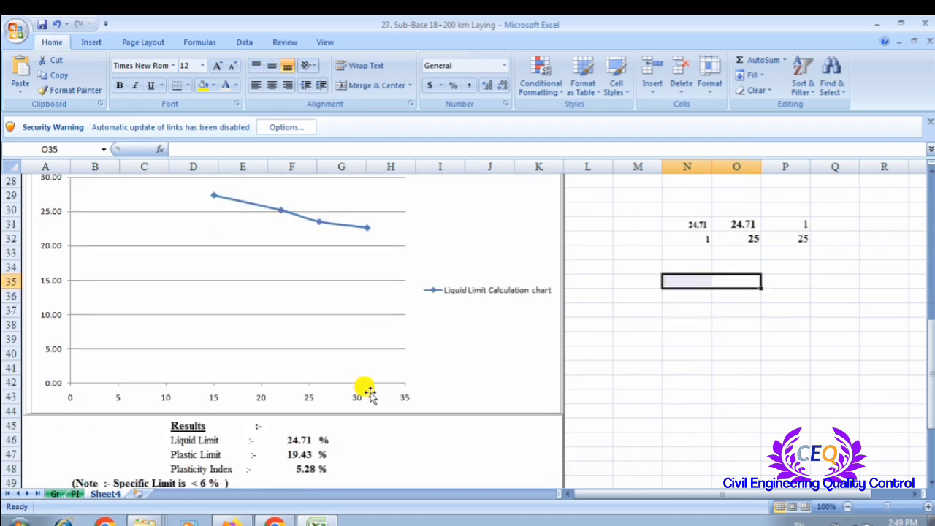
left_click(407, 402)
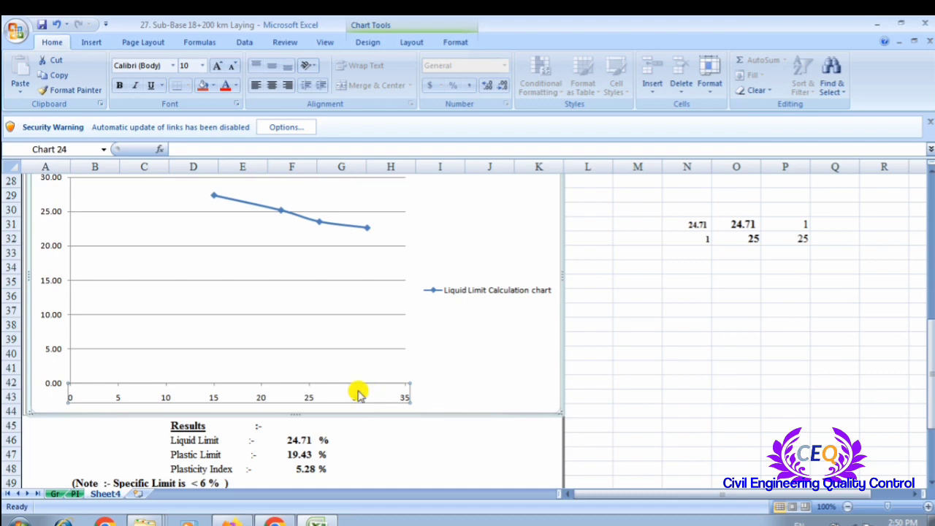
scroll(347, 395, "up", 2)
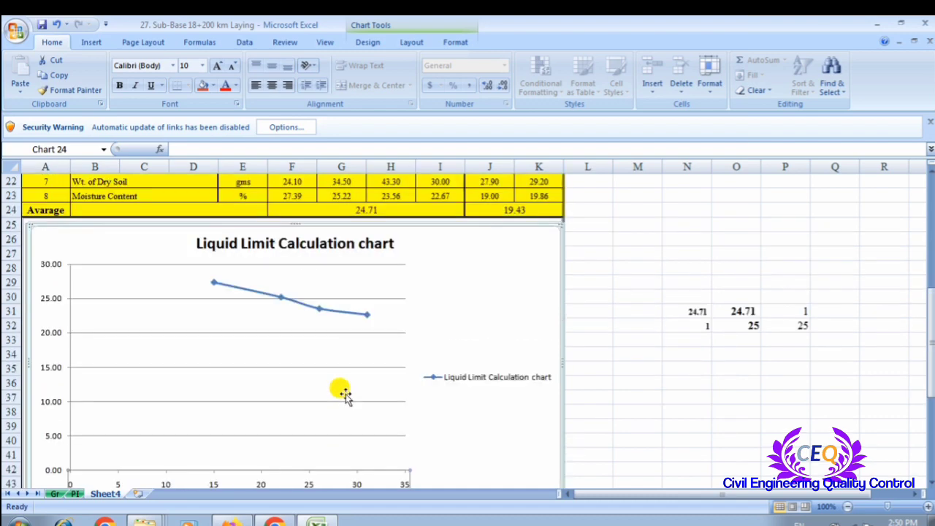
scroll(347, 395, "down", 1)
Step: Add a primary horizontal axis title below the axis of the liquid limit chart
left_click(357, 402)
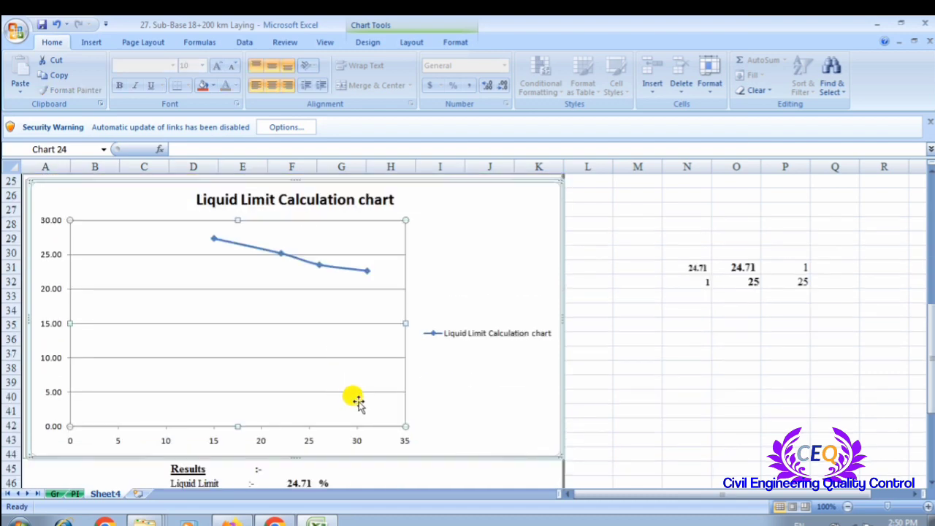
scroll(356, 398, "up", 1)
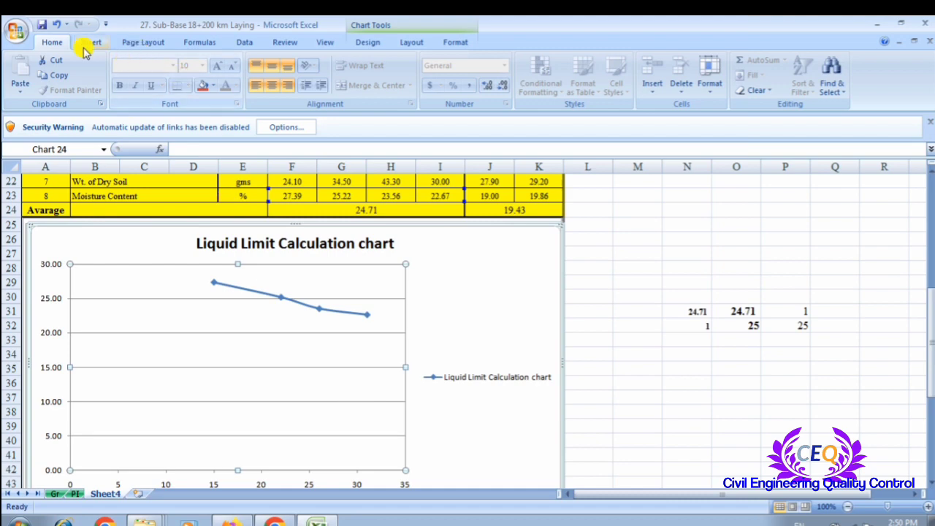
left_click(88, 44)
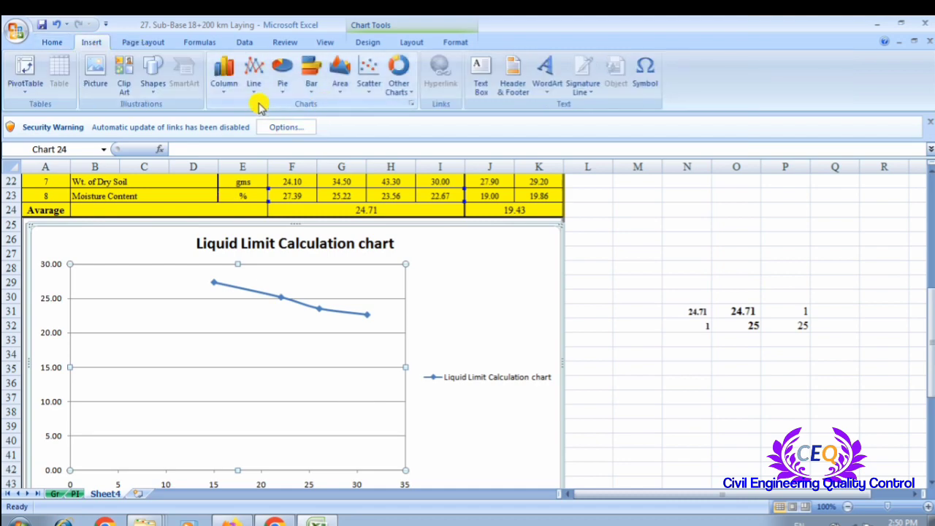
left_click(448, 42)
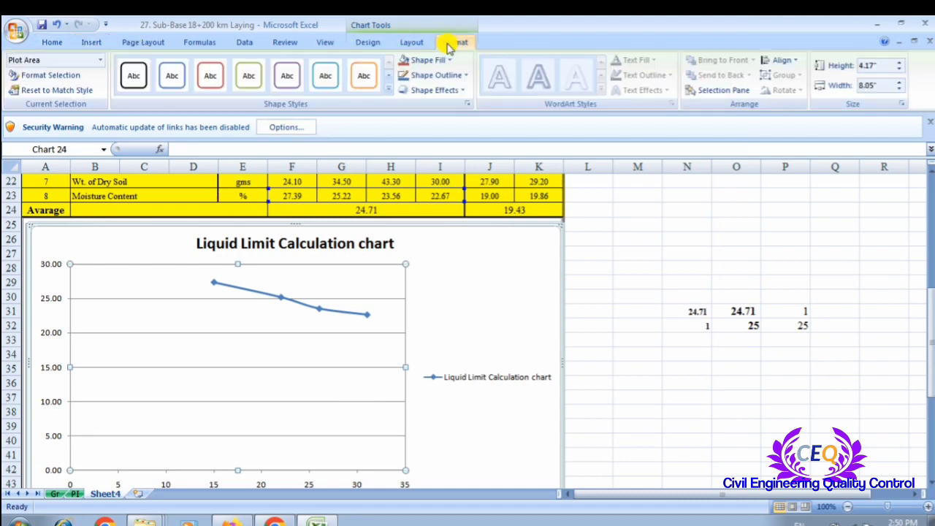
left_click(414, 44)
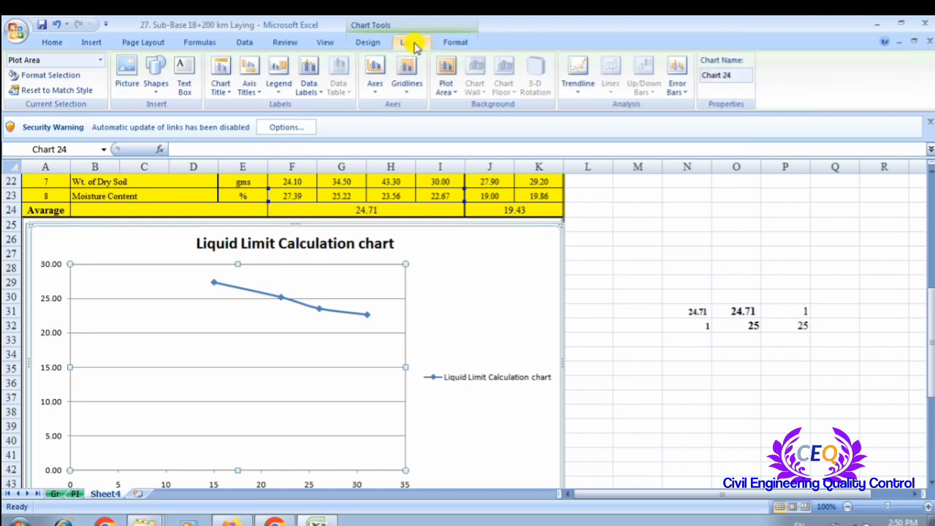
left_click(254, 91)
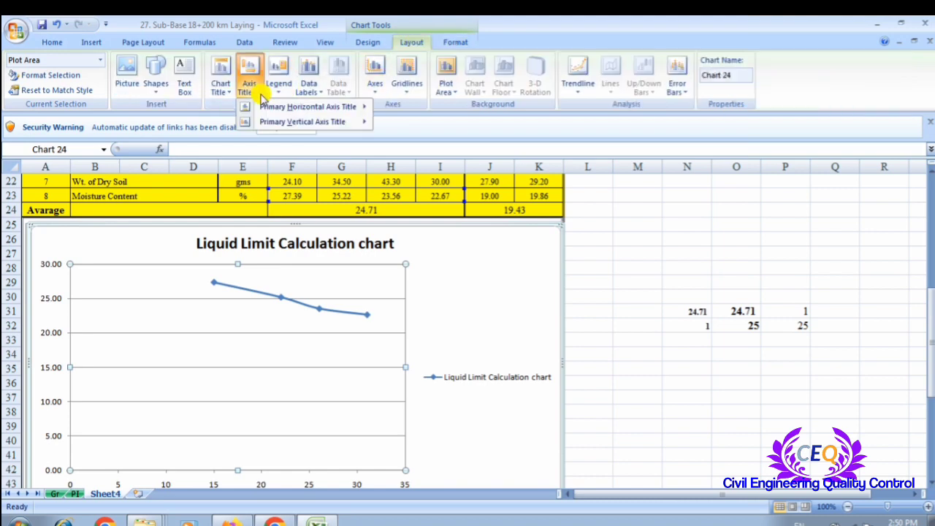
mouse_move(281, 107)
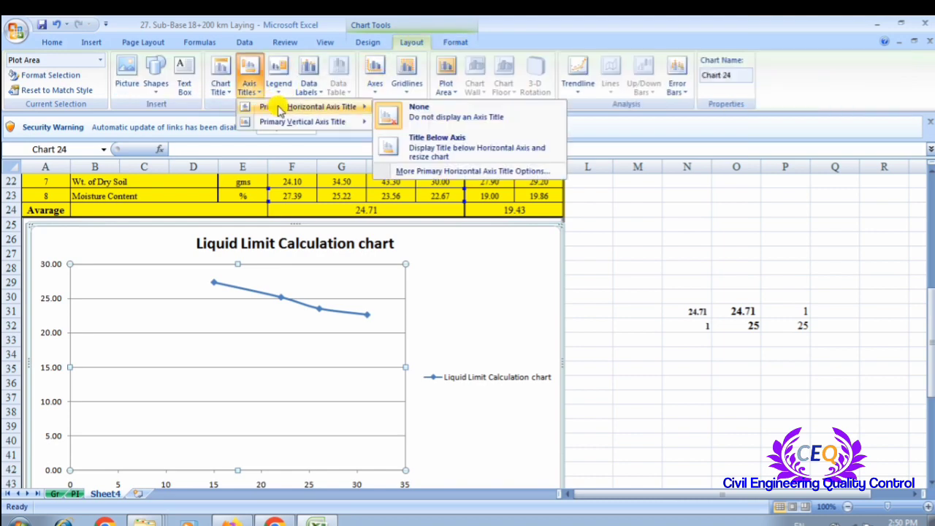
left_click(441, 154)
Step: Replace the placeholder text of the horizontal axis title with "No of Blows"
scroll(350, 267, "down", 3)
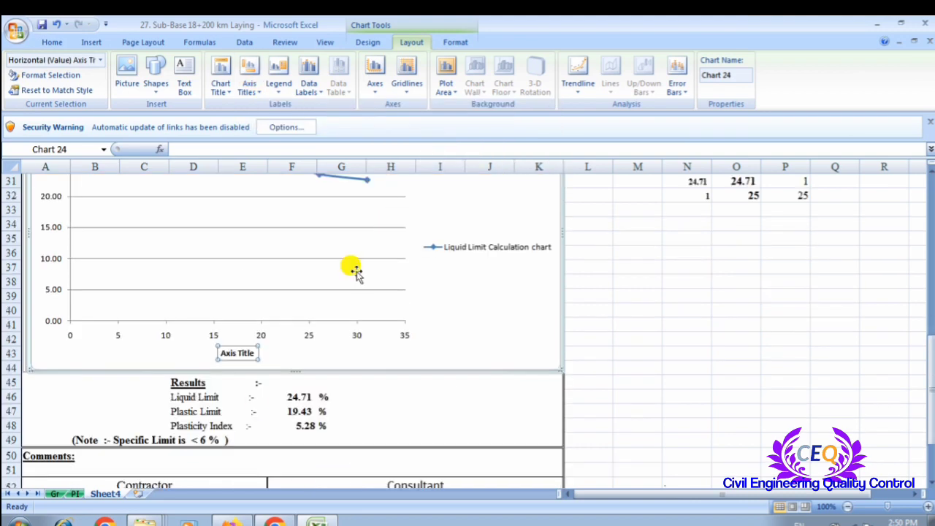
left_click(253, 354)
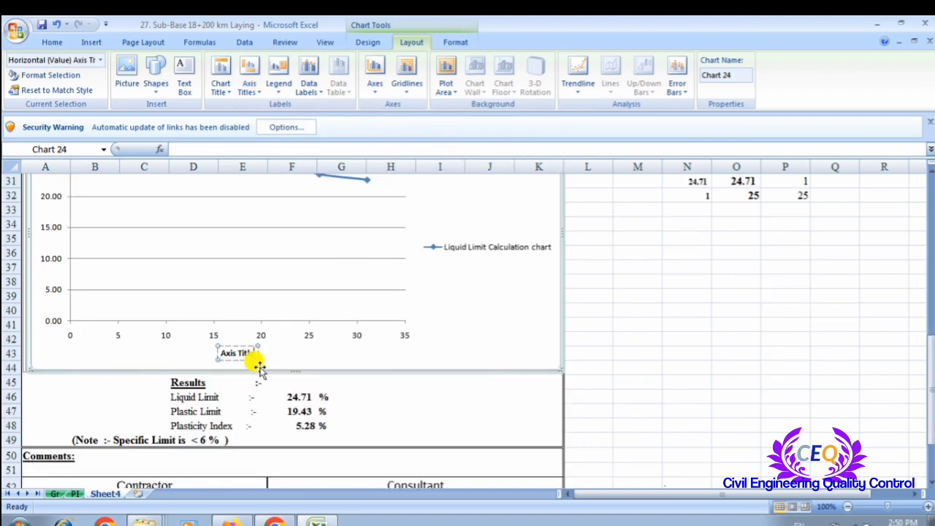
key("BackSpace")
key("BackSpace")
key("BackSpace")
key("BackSpace")
key("BackSpace")
key("BackSpace")
key("BackSpace")
key("BackSpace")
key("BackSpace")
key("BackSpace")
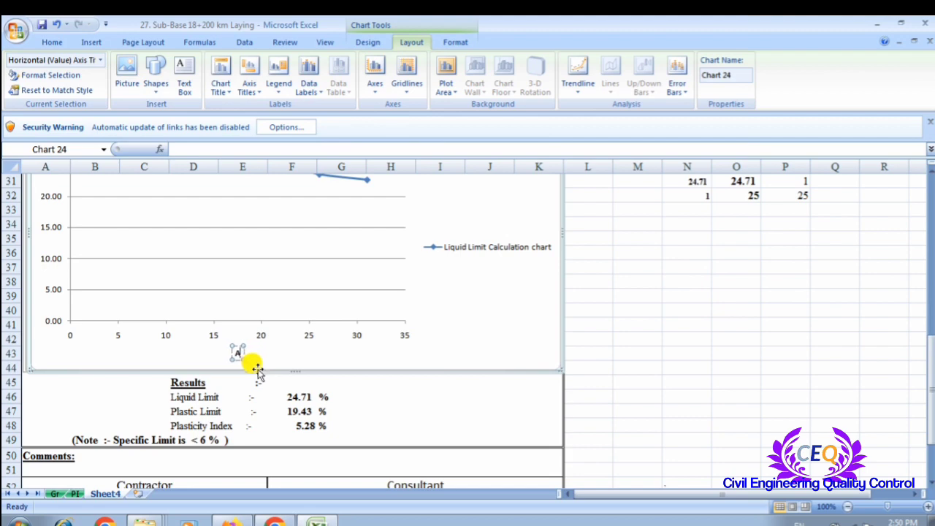
type("N")
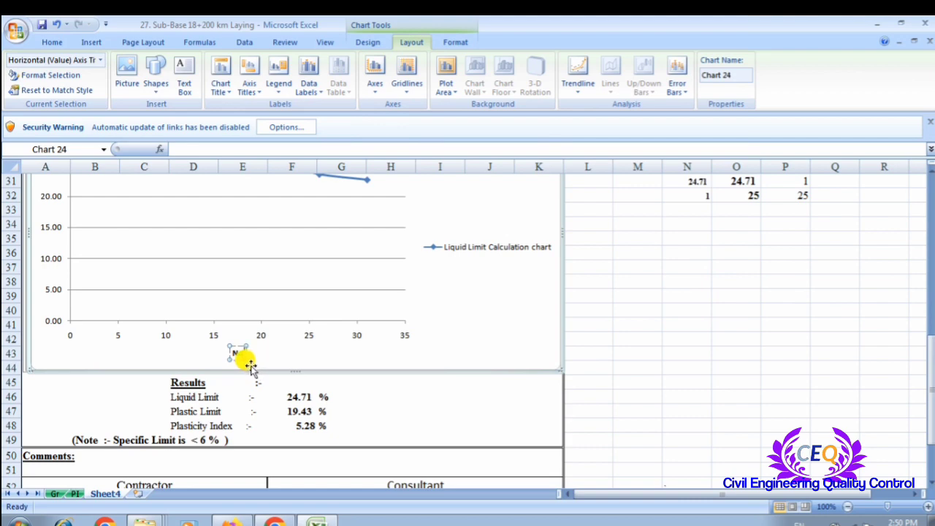
type("o. of")
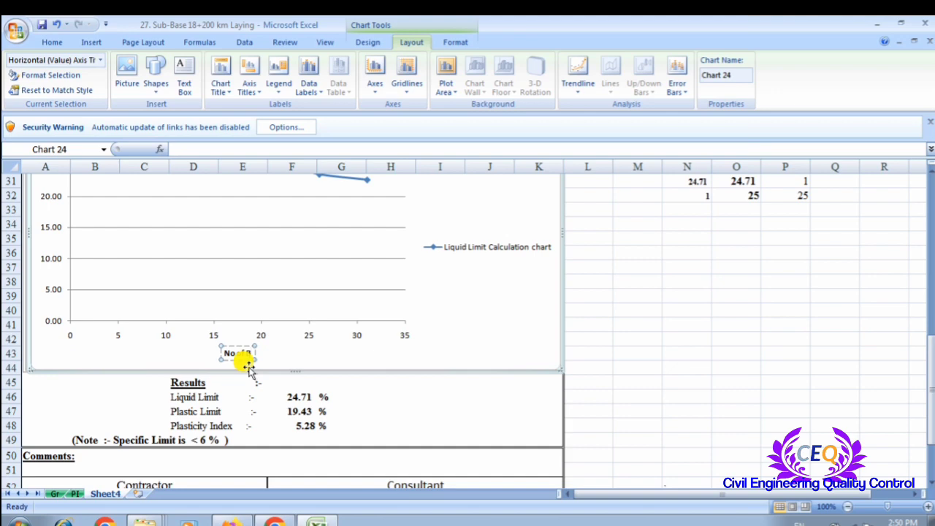
type(" Blows")
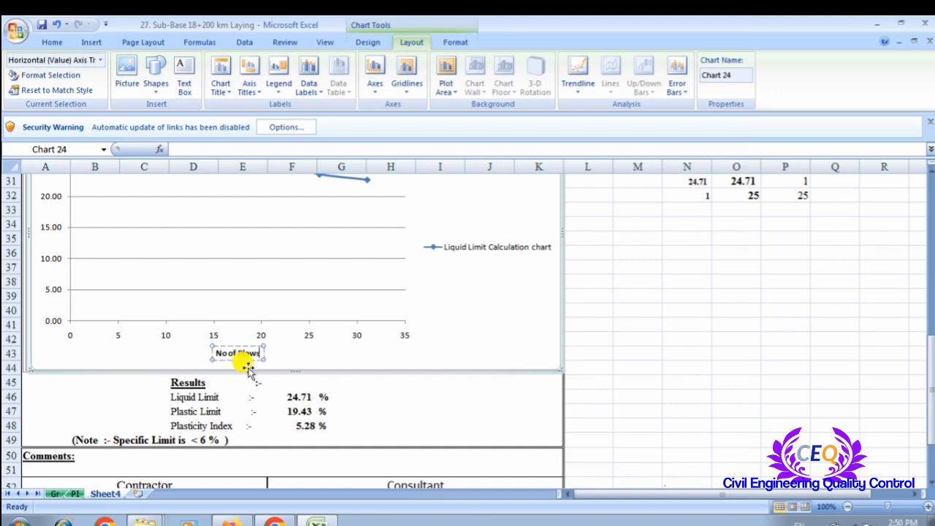
left_click(685, 394)
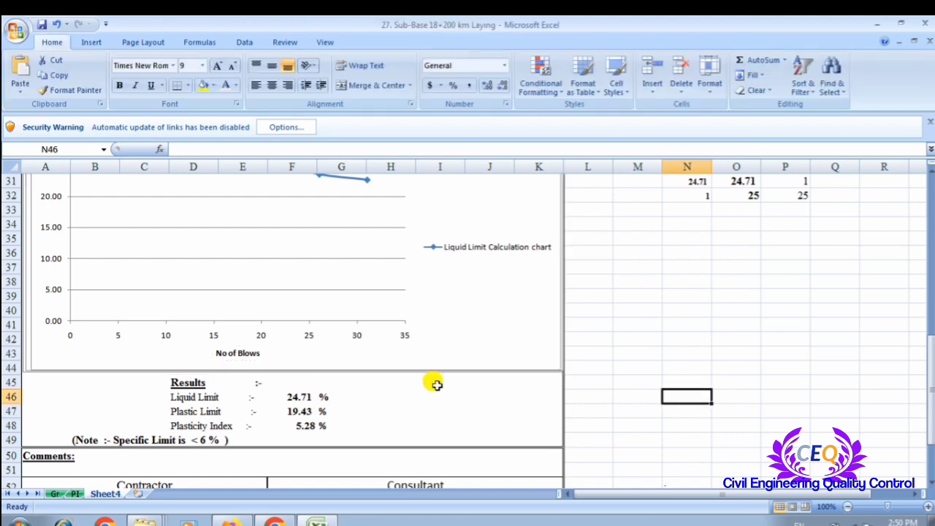
Step: Increase the font size of the "No of Blows" axis title to 10.5
left_click(229, 355)
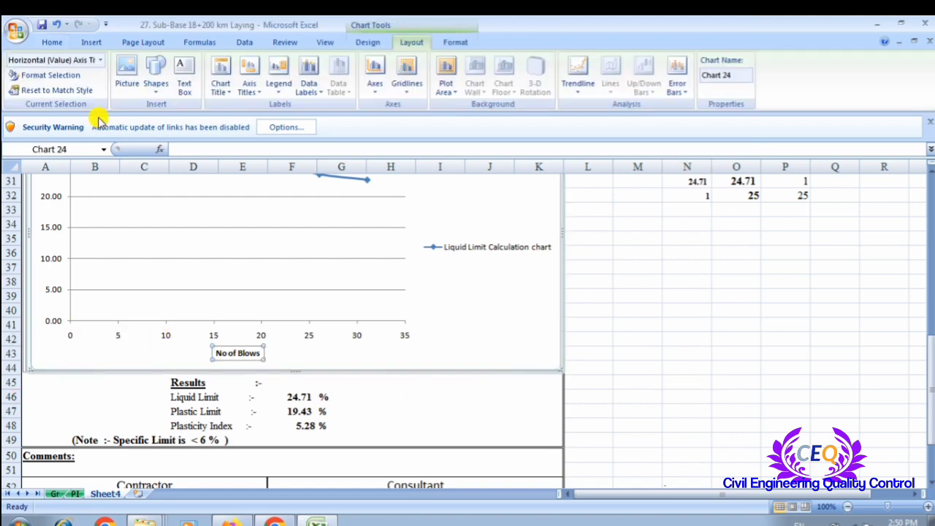
left_click(53, 42)
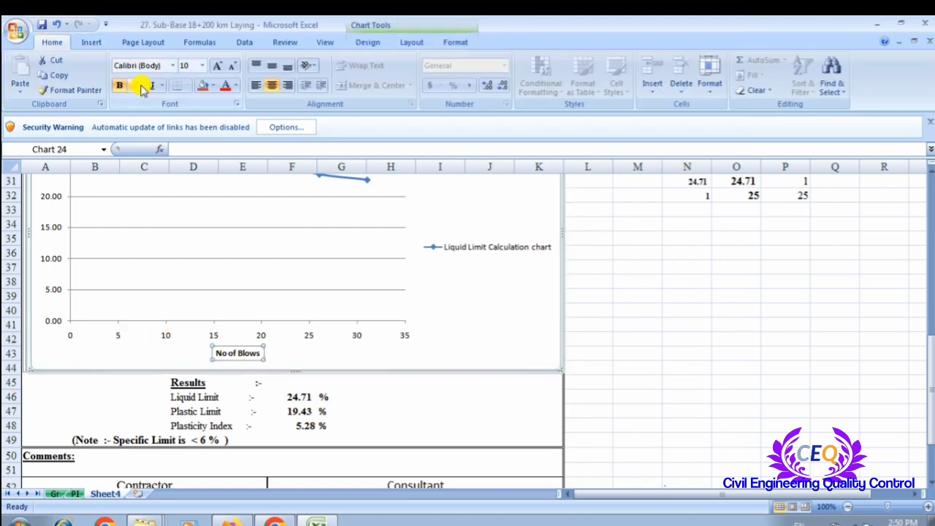
left_click(217, 67)
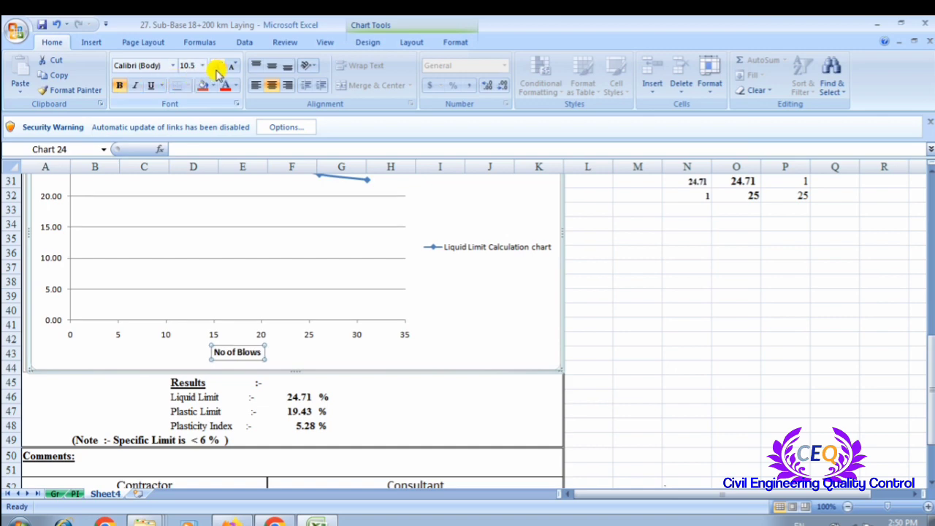
left_click(668, 324)
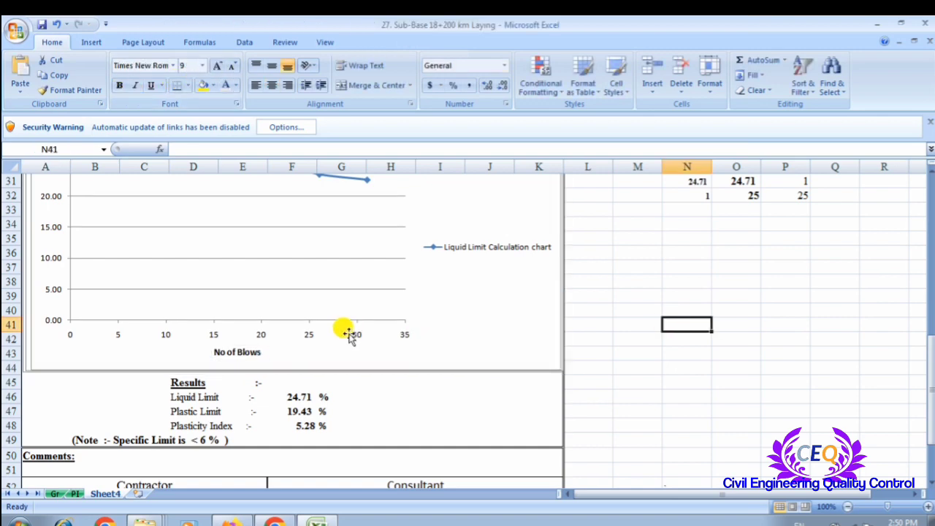
Step: Add a rotated primary vertical axis title to the liquid limit chart
scroll(343, 330, "up", 3)
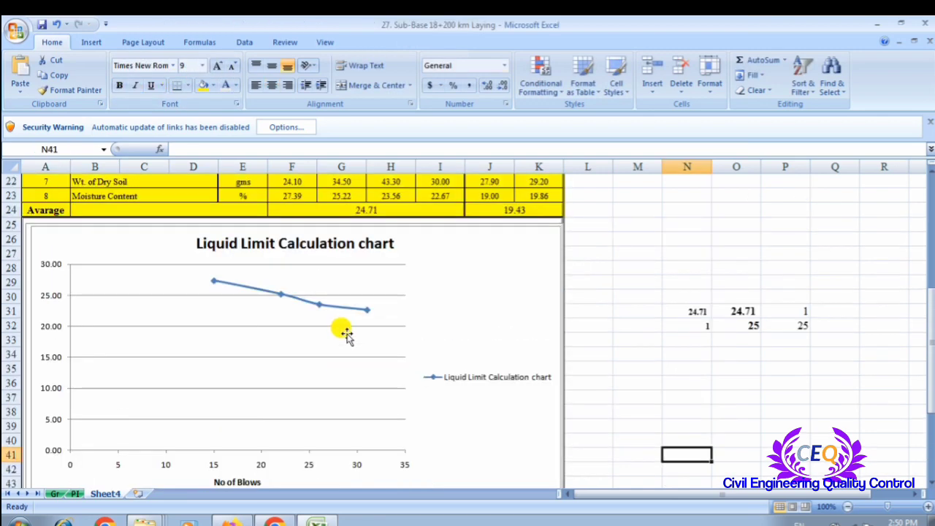
left_click(69, 357)
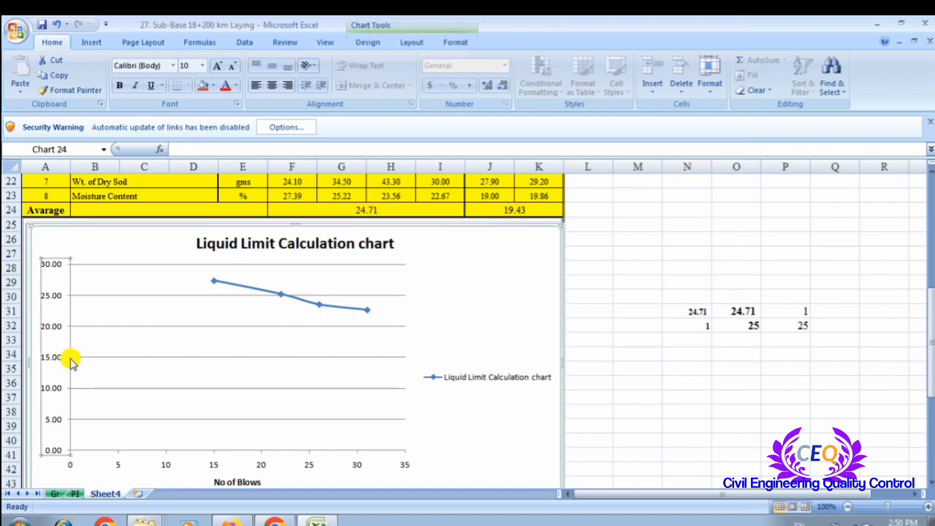
left_click(448, 43)
left_click(405, 44)
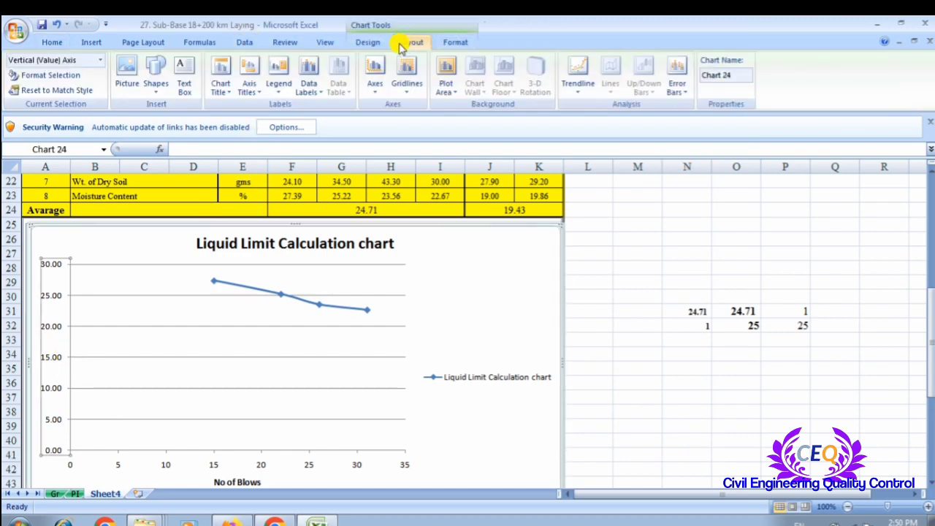
left_click(257, 93)
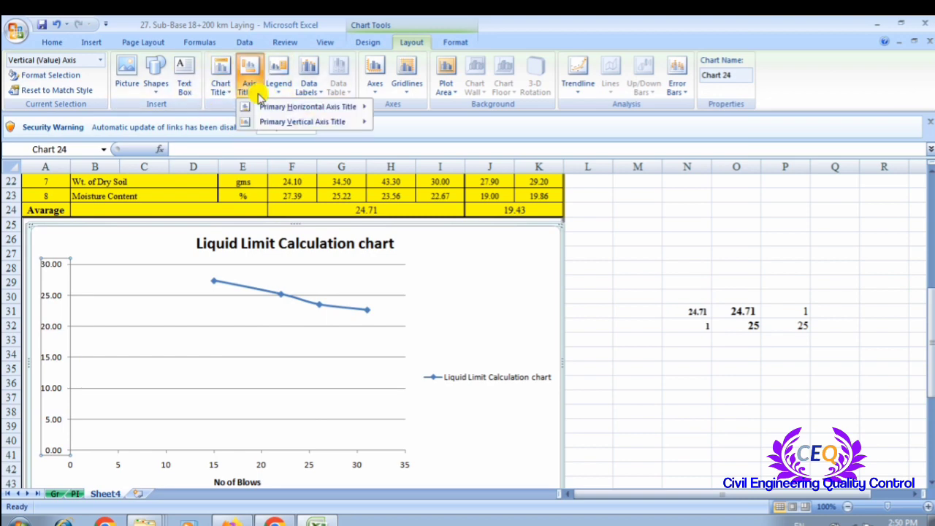
mouse_move(290, 128)
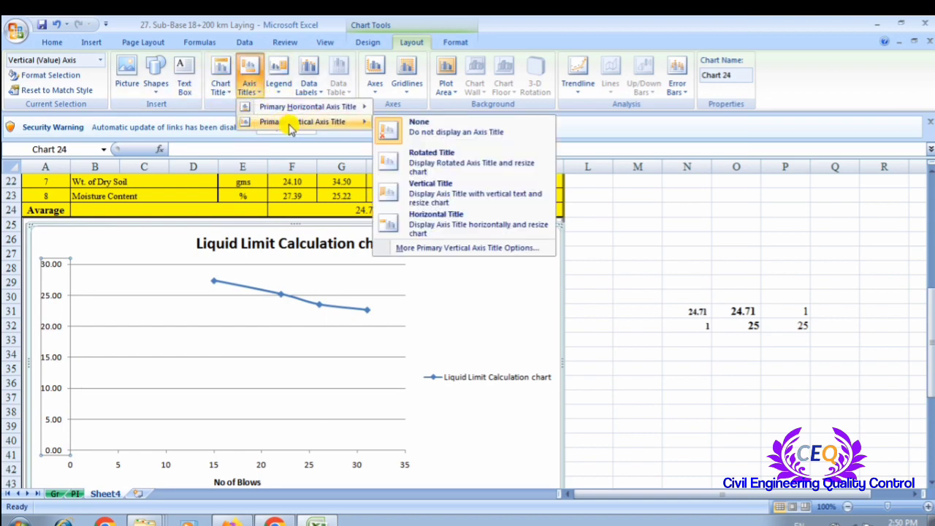
left_click(441, 162)
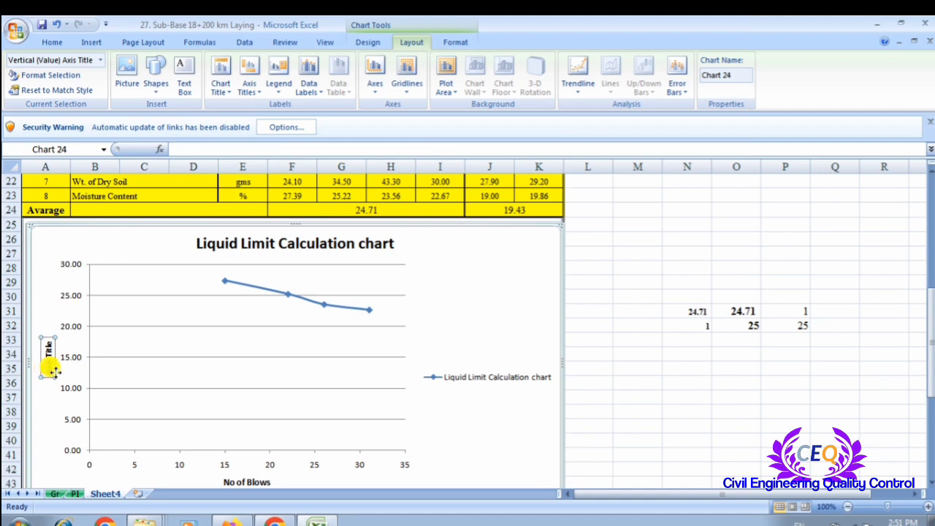
Step: Set the vertical axis title text to "Moisture Content%"
type("M")
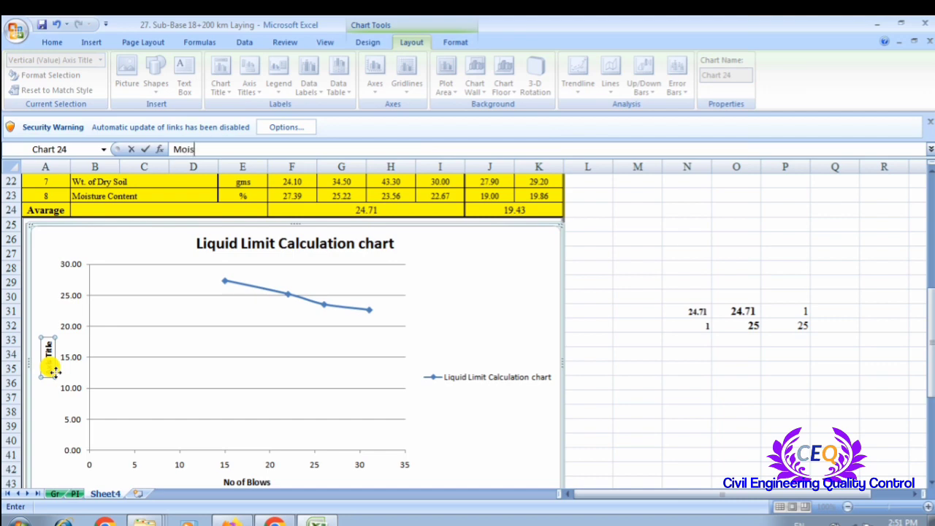
type("oisture Content%")
key("Return")
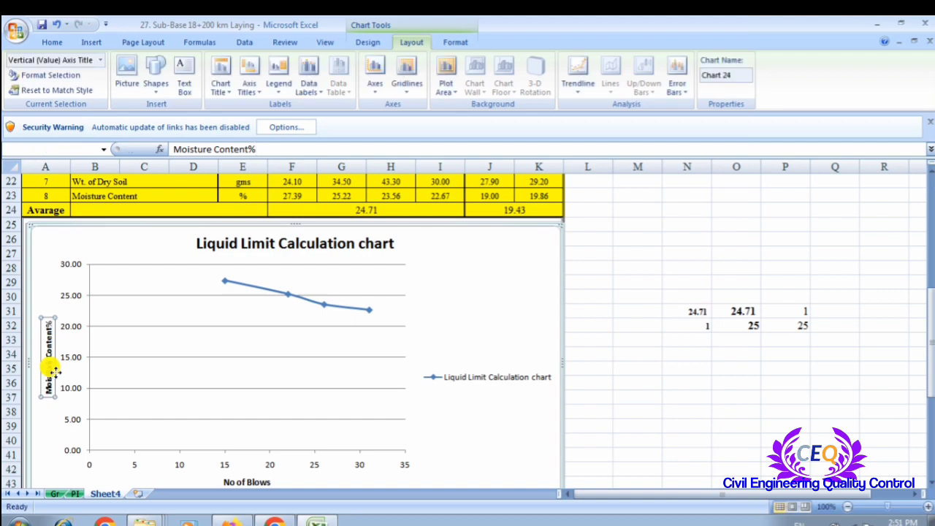
left_click(674, 365)
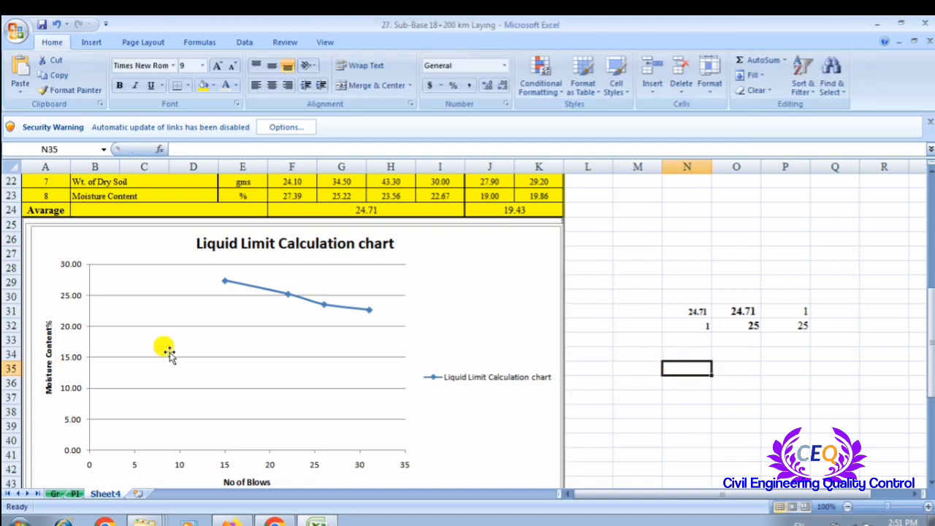
Step: Increase the font size of the "Moisture Content%" axis title to 10.5
scroll(168, 353, "down", 1)
left_click(46, 329)
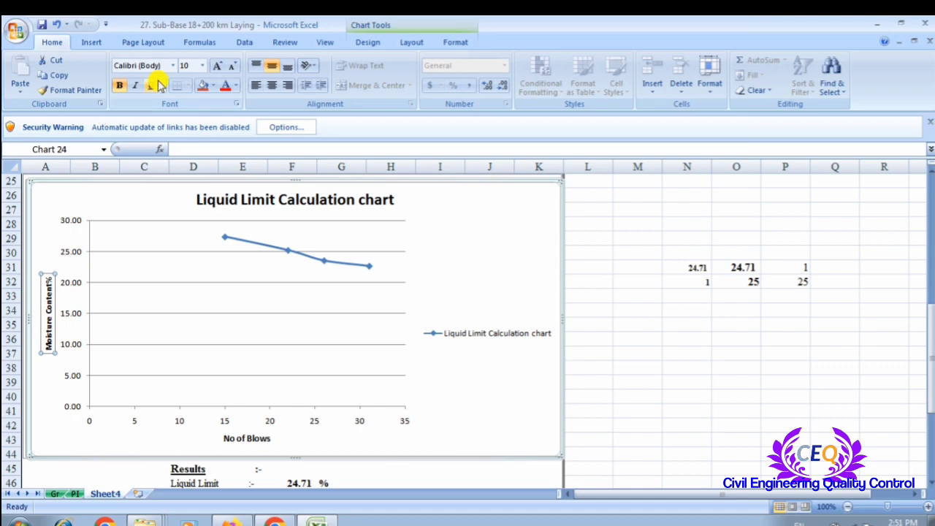
left_click(217, 66)
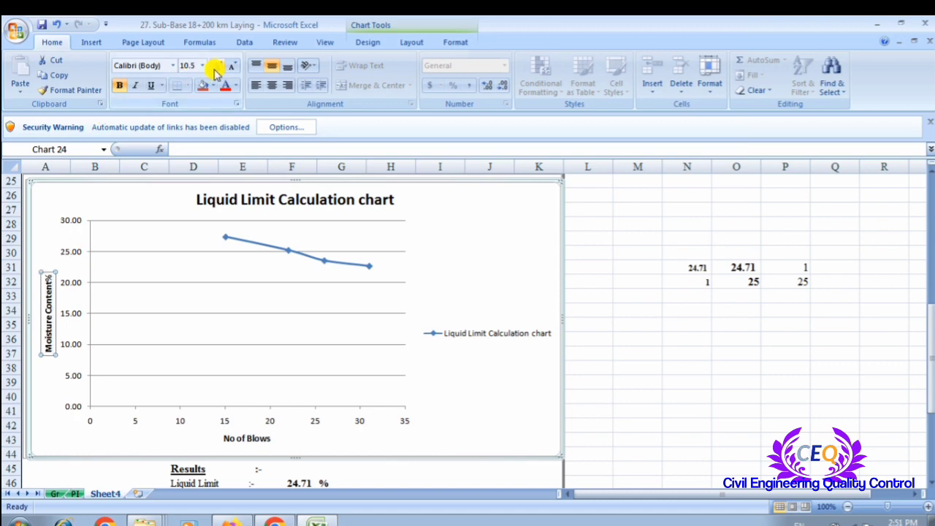
left_click(629, 349)
Step: Widen the chart's plot area by extending its right edge to about the start of column K
scroll(629, 349, "down", 4)
scroll(630, 349, "up", 2)
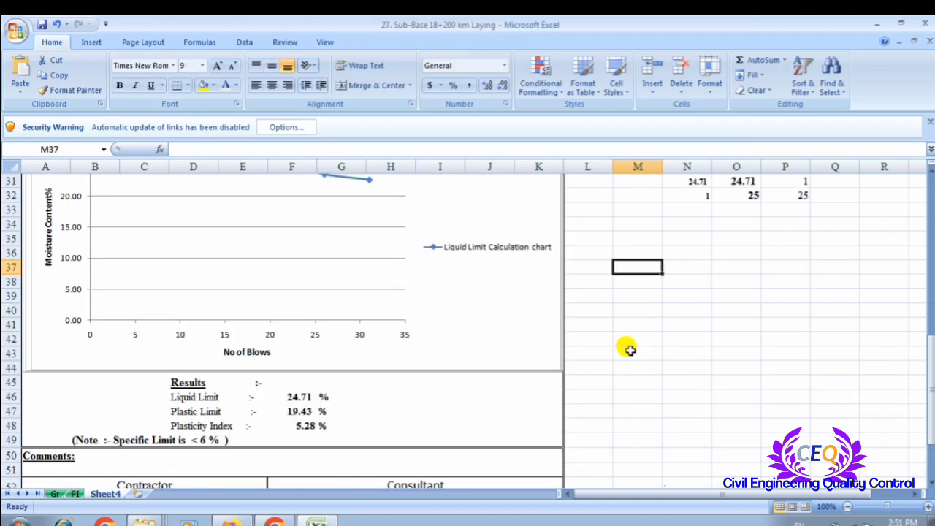
scroll(540, 352, "up", 2)
scroll(588, 340, "down", 1)
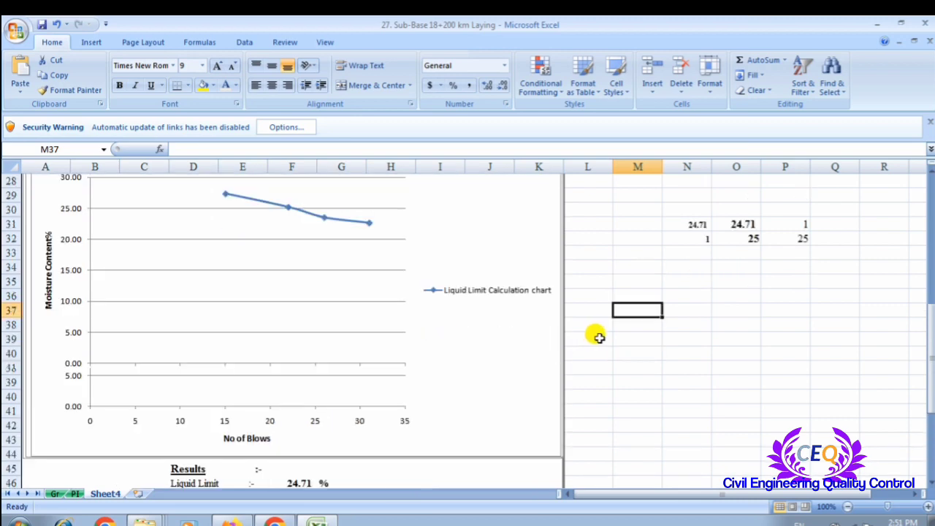
scroll(402, 344, "up", 1)
left_click(405, 345)
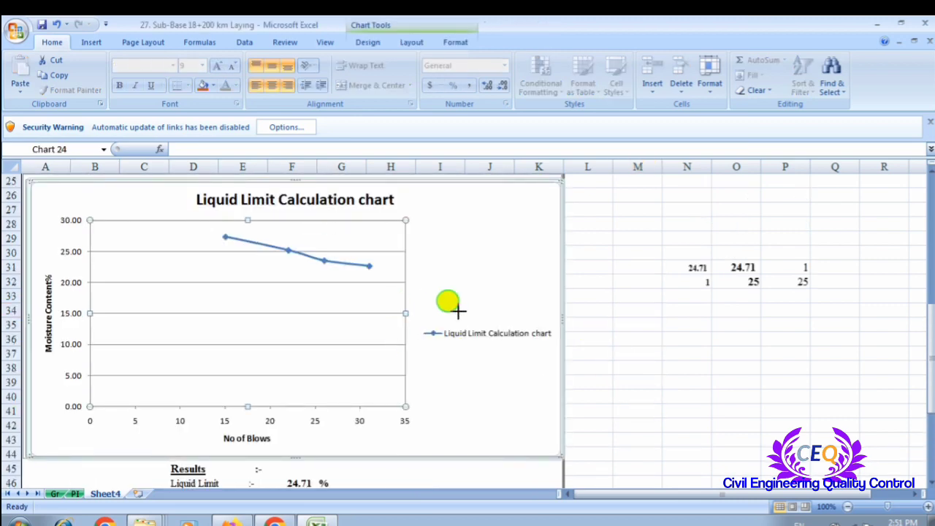
left_click_drag(458, 311, 497, 312)
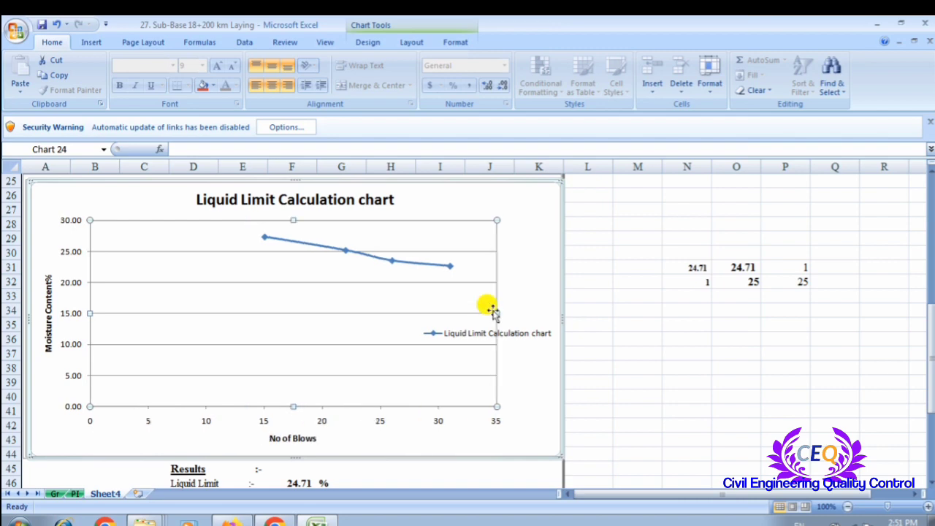
left_click_drag(496, 314, 517, 315)
scroll(511, 314, "down", 2)
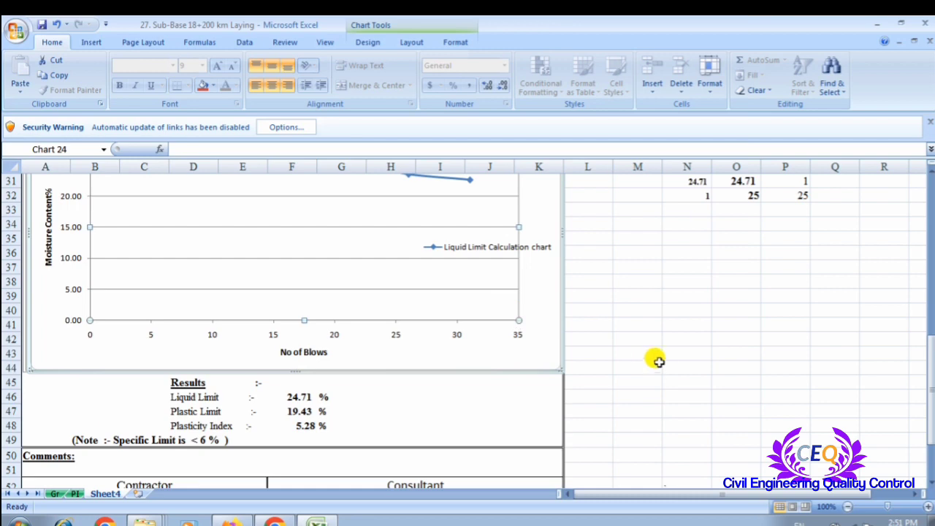
left_click(647, 362)
Step: Fix the minimum of the horizontal "No of Blows" axis at 1.0
scroll(526, 363, "up", 2)
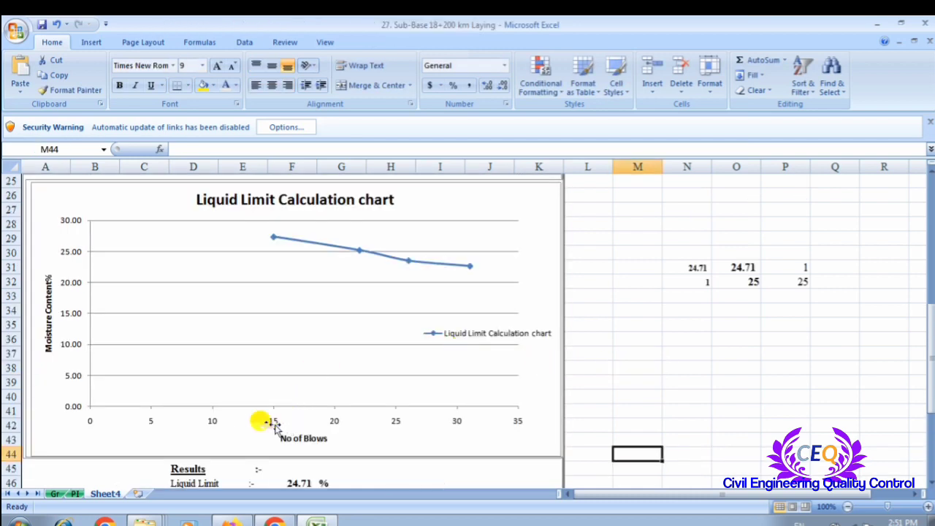
left_click(274, 423)
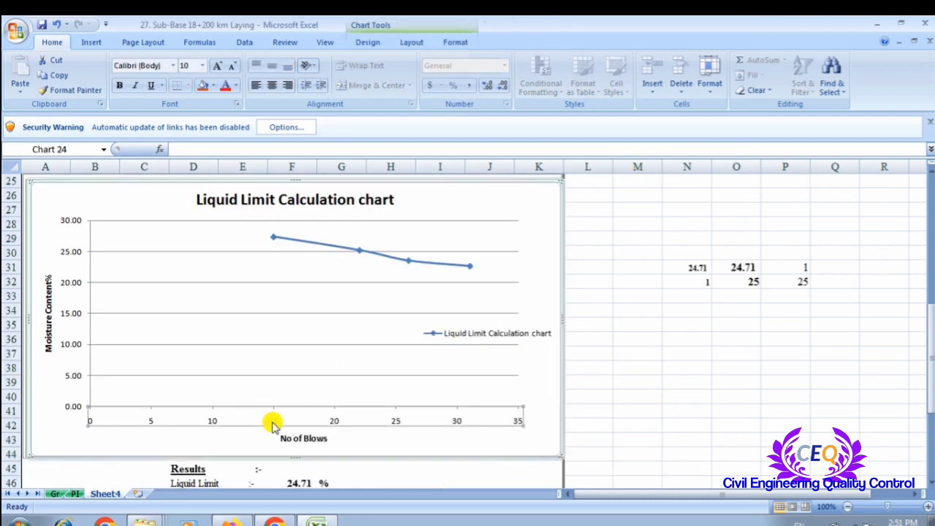
right_click(271, 424)
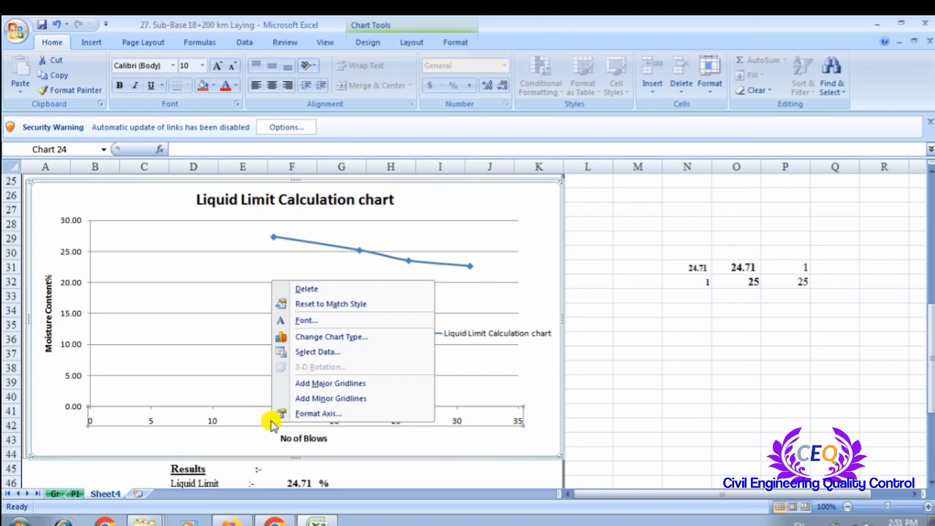
left_click(306, 413)
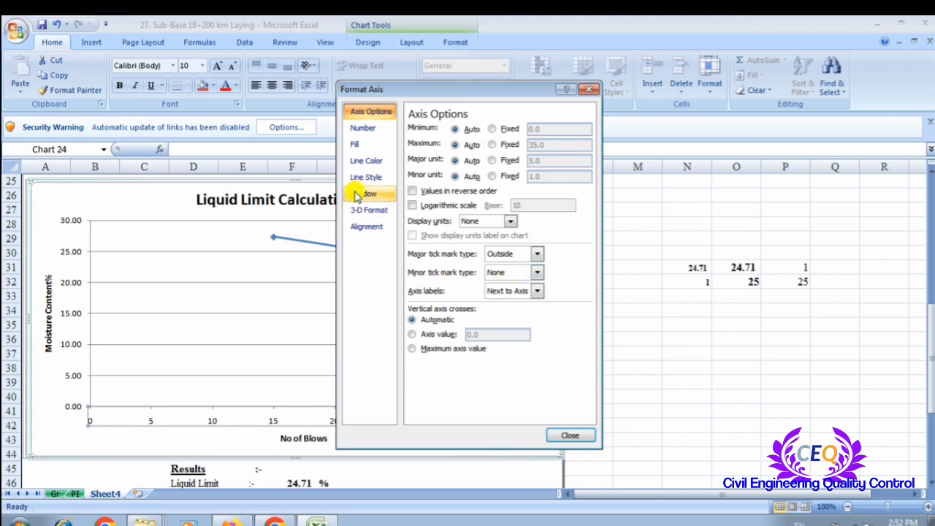
left_click(493, 129)
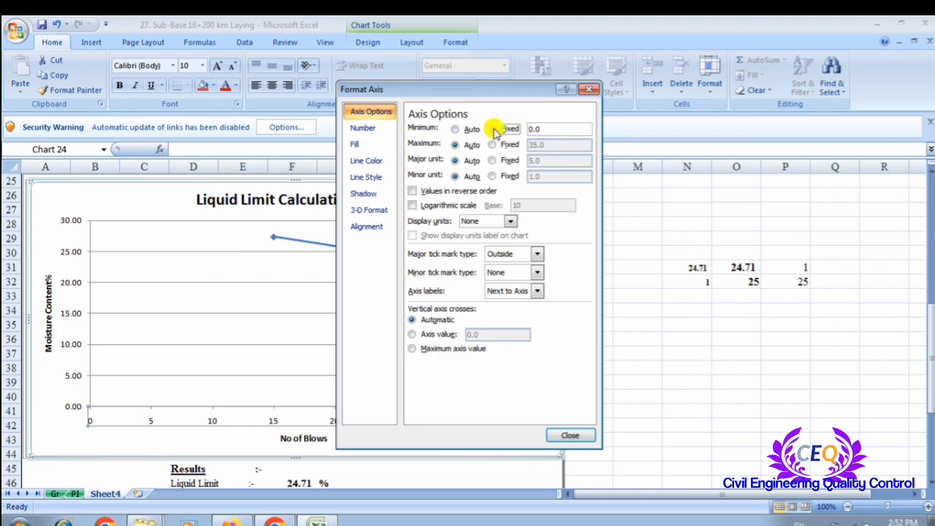
left_click(543, 132)
type("0.0")
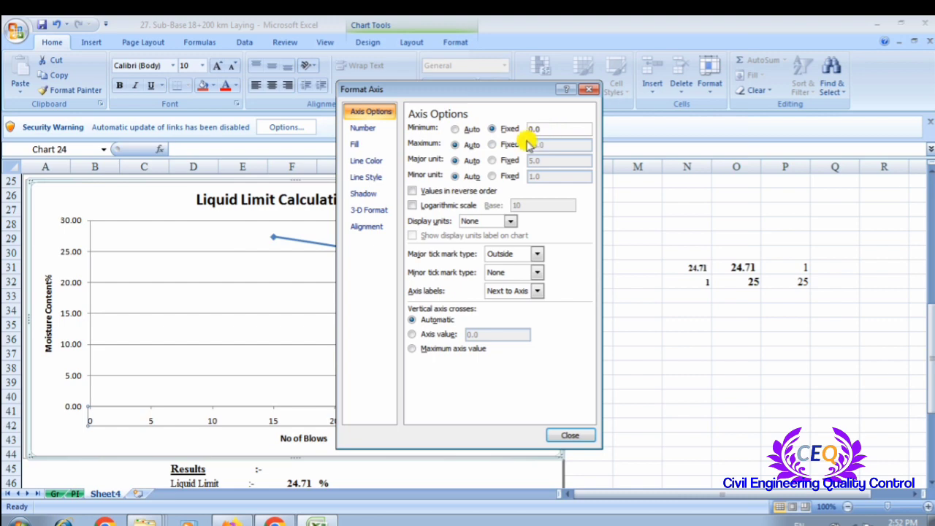
left_click(535, 128)
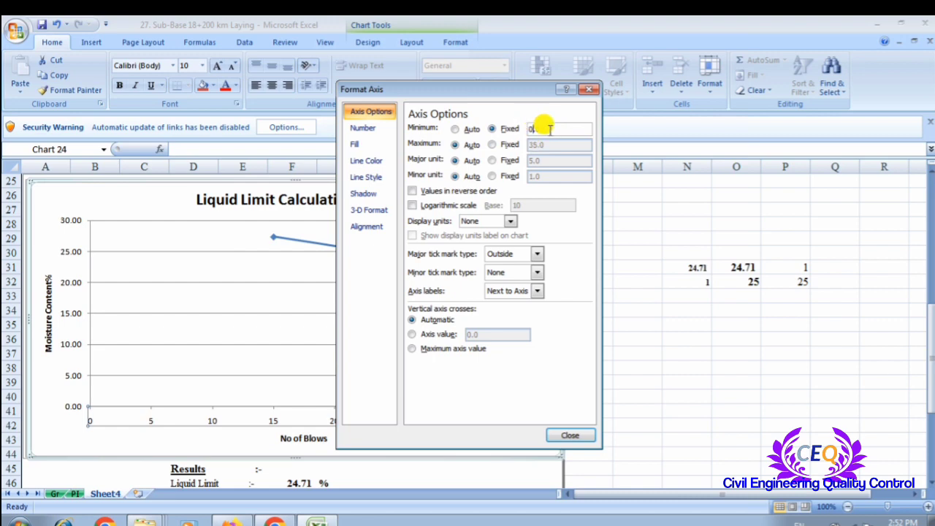
key("BackSpace")
type("1")
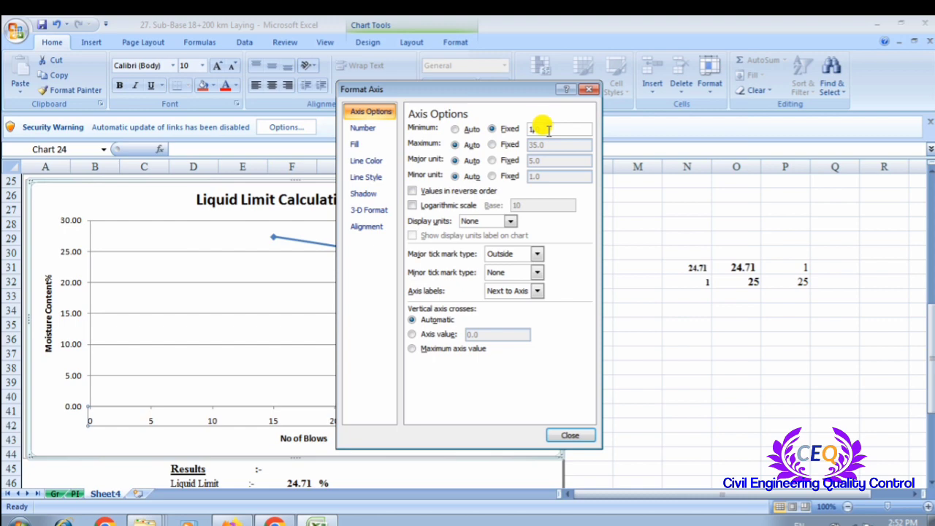
Step: Fix the maximum of the horizontal "No of Blows" axis at 100
left_click(491, 144)
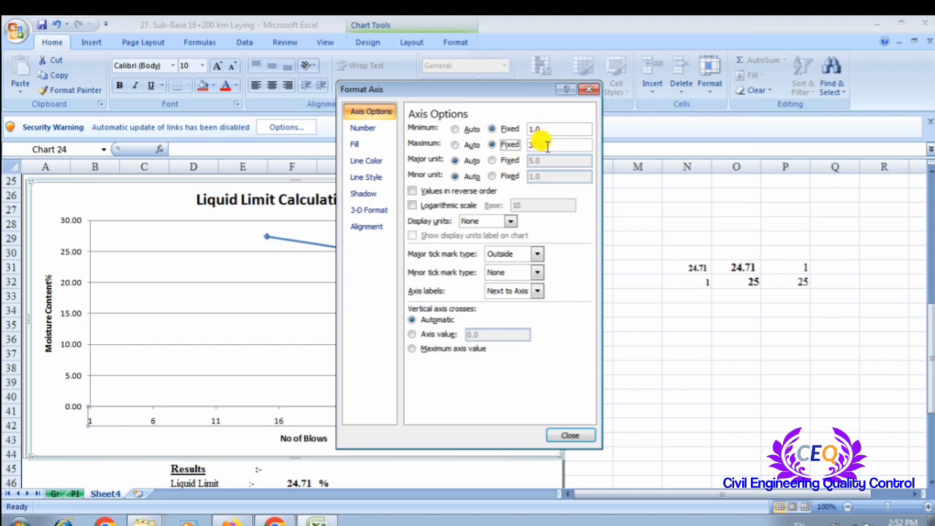
left_click(563, 146)
key("BackSpace")
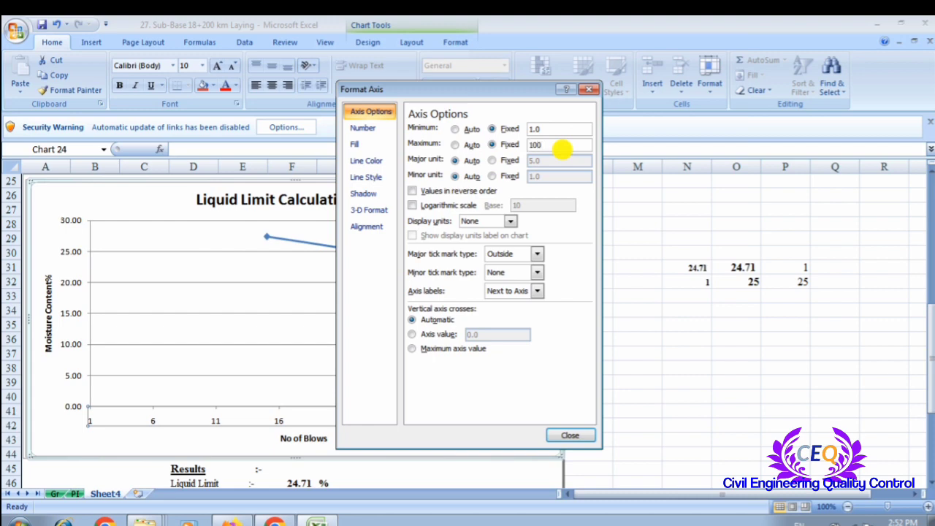
Step: Fix both the major unit and the minor unit of the horizontal axis at 10
left_click(492, 160)
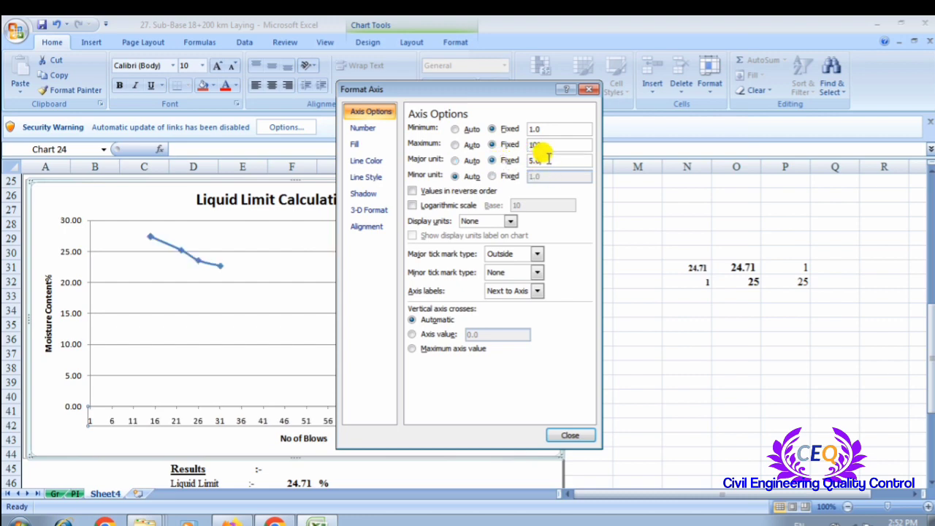
key("BackSpace")
key("BackSpace")
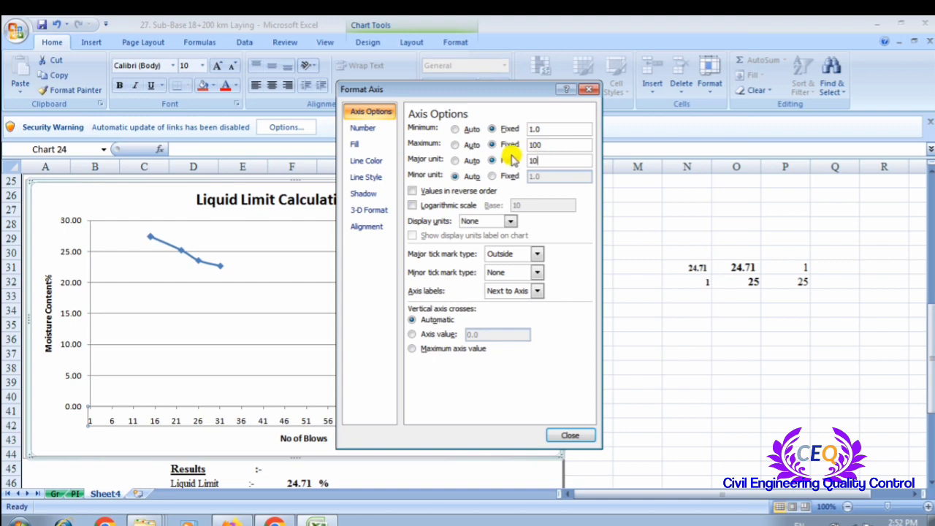
left_click(493, 176)
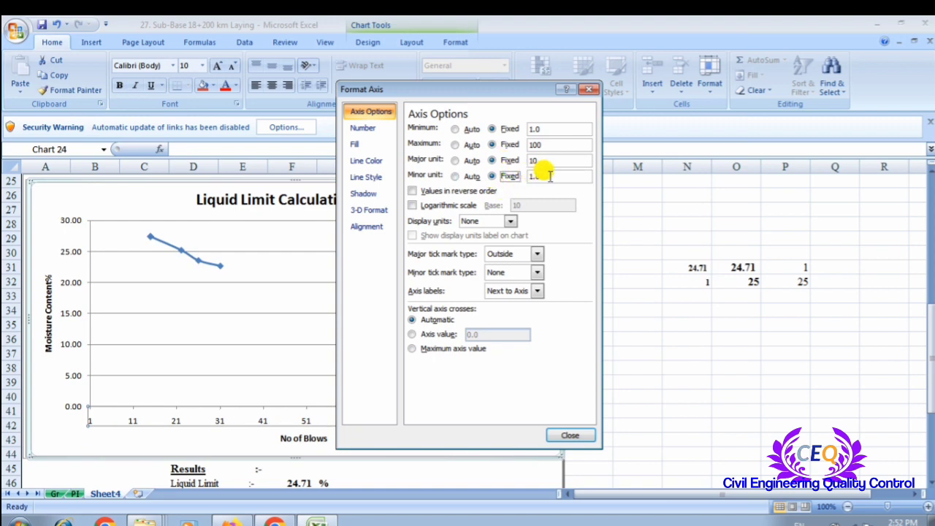
left_click(548, 177)
key("BackSpace")
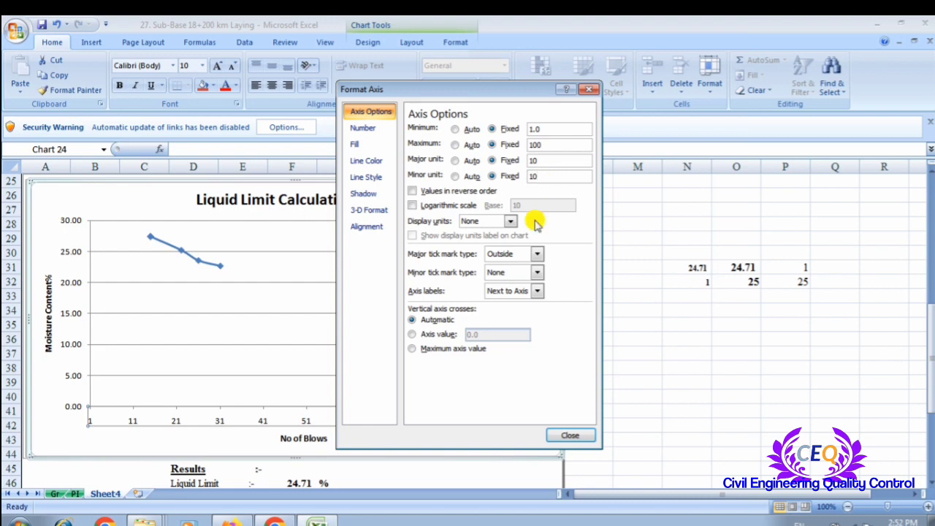
Step: Make the vertical axis cross at a specified axis value and close the horizontal axis formatting
left_click(413, 336)
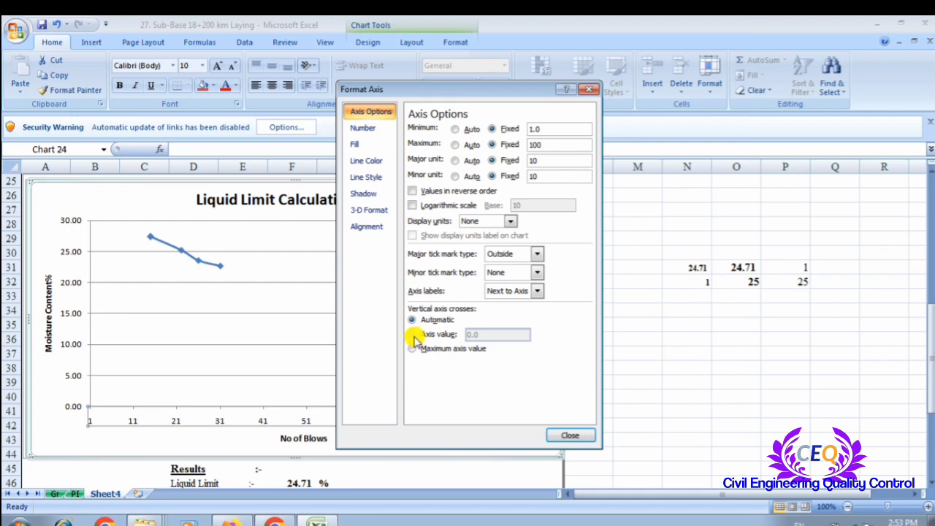
left_click(470, 336)
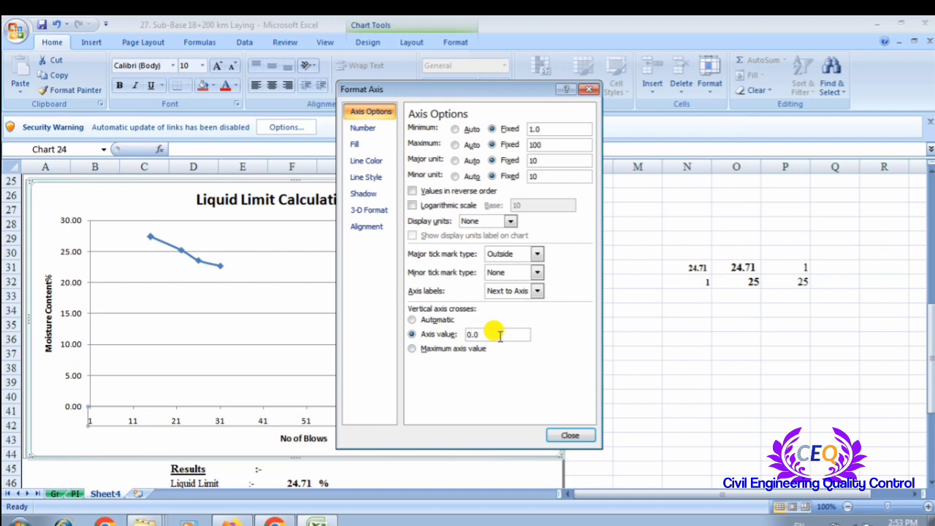
key("BackSpace")
key("BackSpace")
left_click(567, 439)
left_click(629, 376)
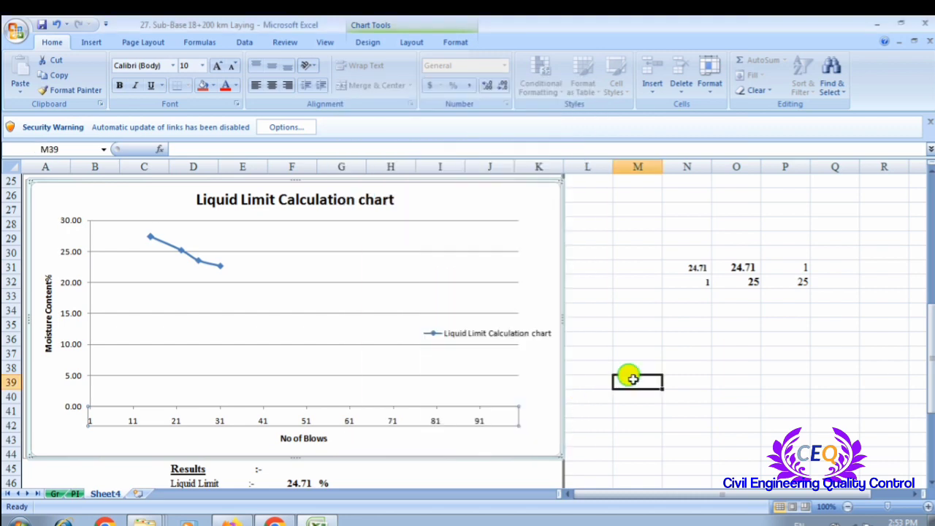
Step: Make the number labels of the horizontal "No of Blows" axis bold
scroll(630, 376, "down", 2)
scroll(628, 378, "up", 1)
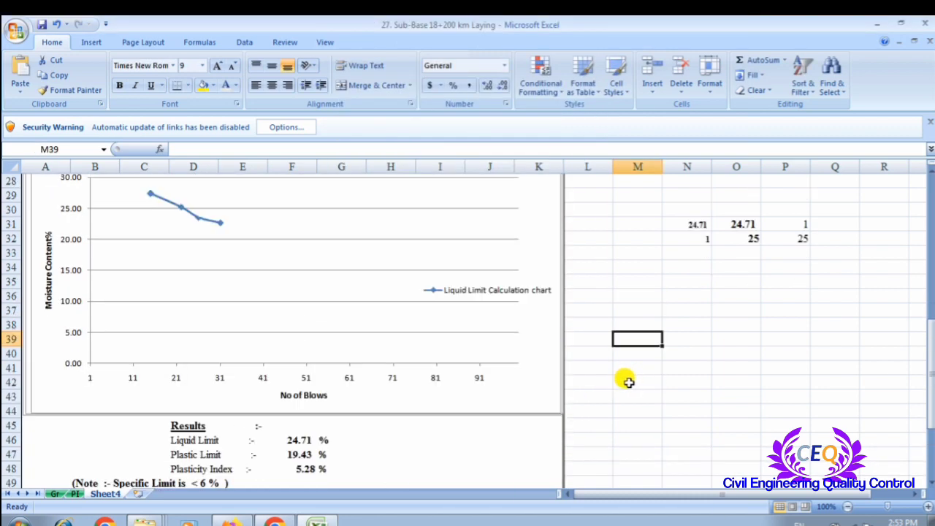
left_click(389, 378)
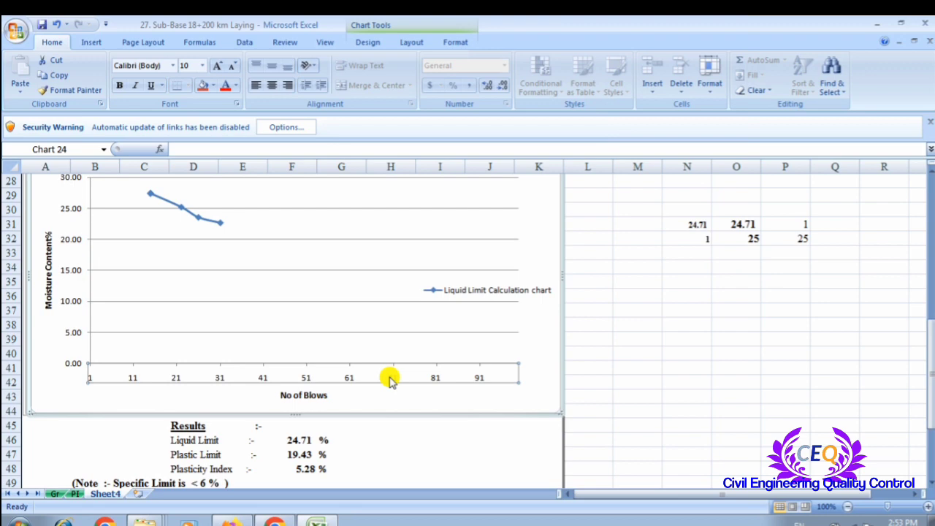
left_click(121, 87)
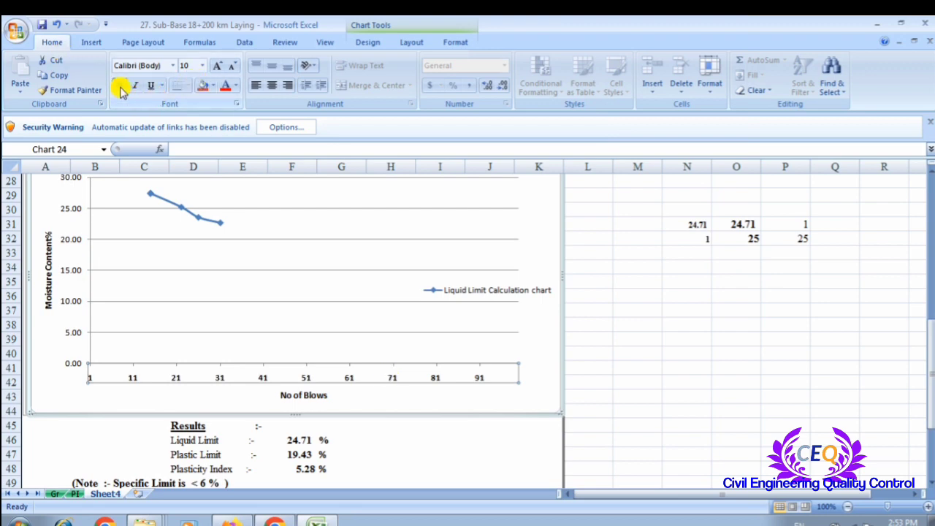
left_click(631, 387)
Step: Fix the minimum of the vertical "Moisture Content%" axis at 10.0
scroll(63, 324, "up", 1)
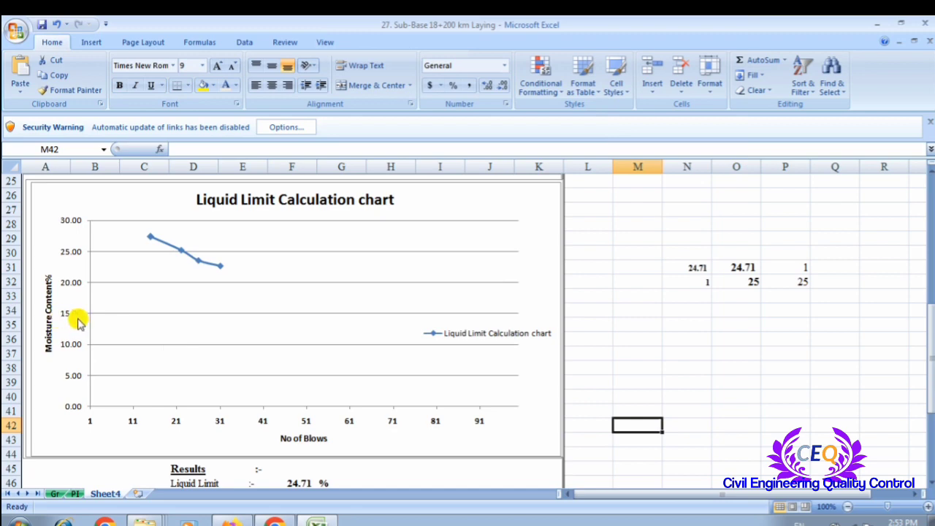
left_click(76, 314)
right_click(76, 316)
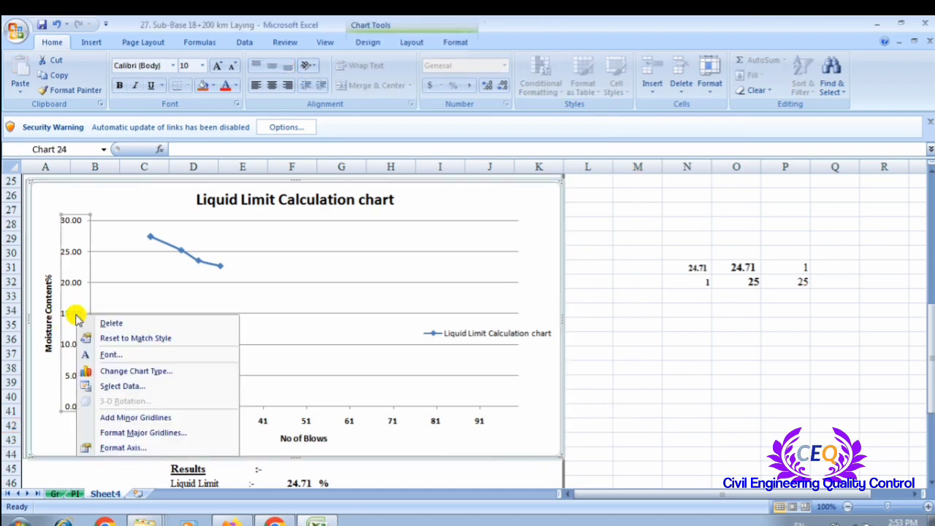
left_click(117, 448)
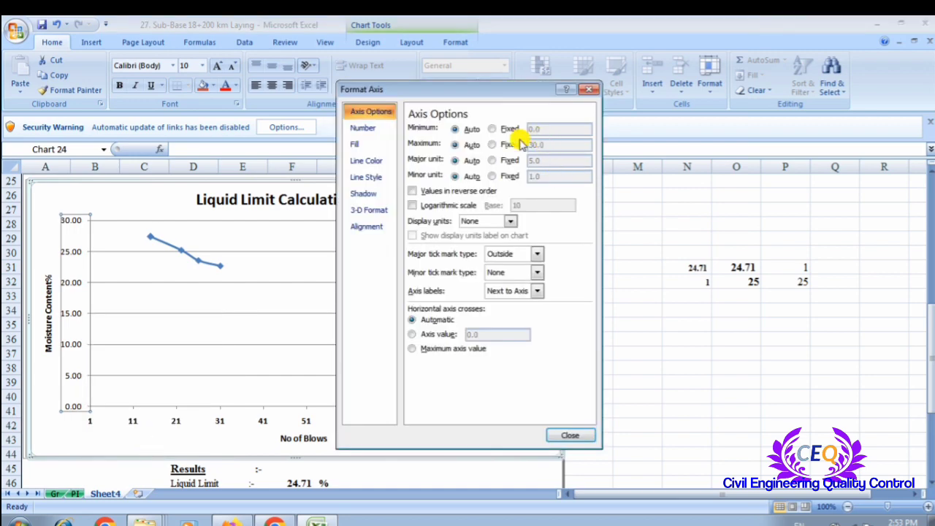
left_click(492, 130)
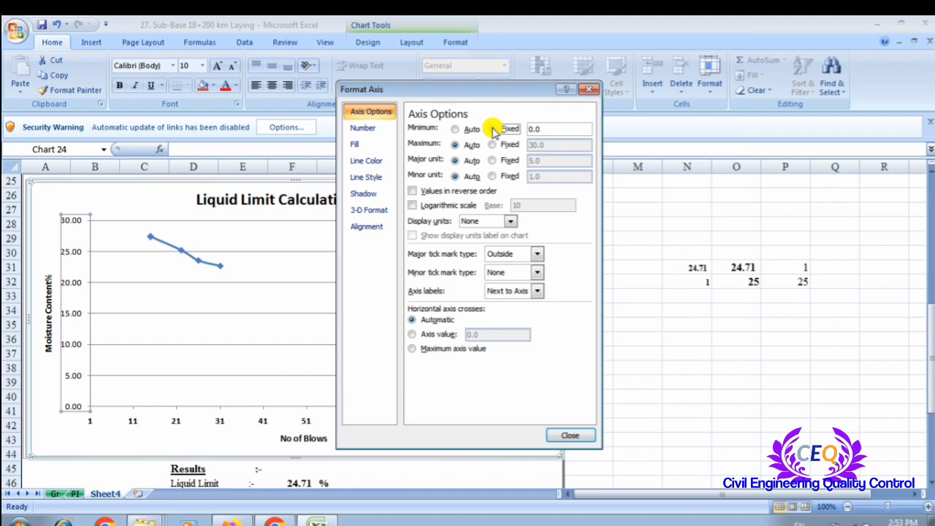
left_click(535, 129)
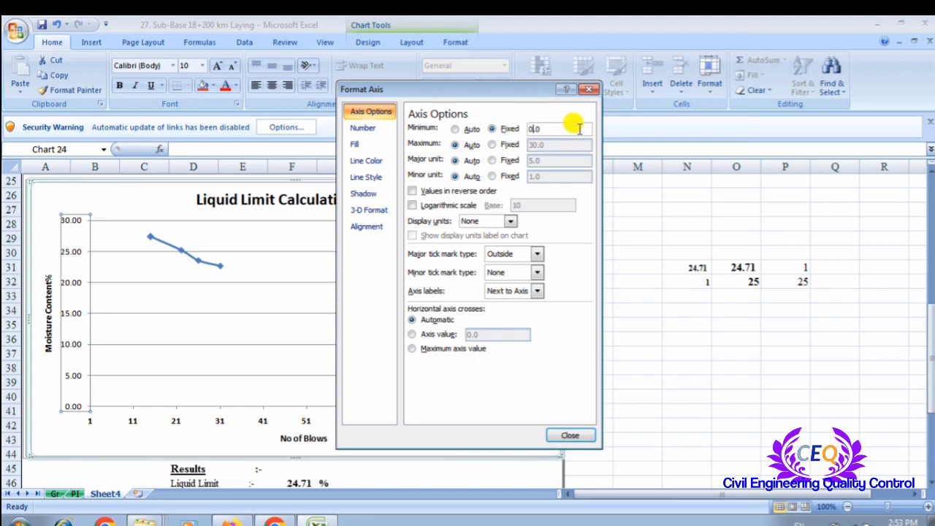
type("1")
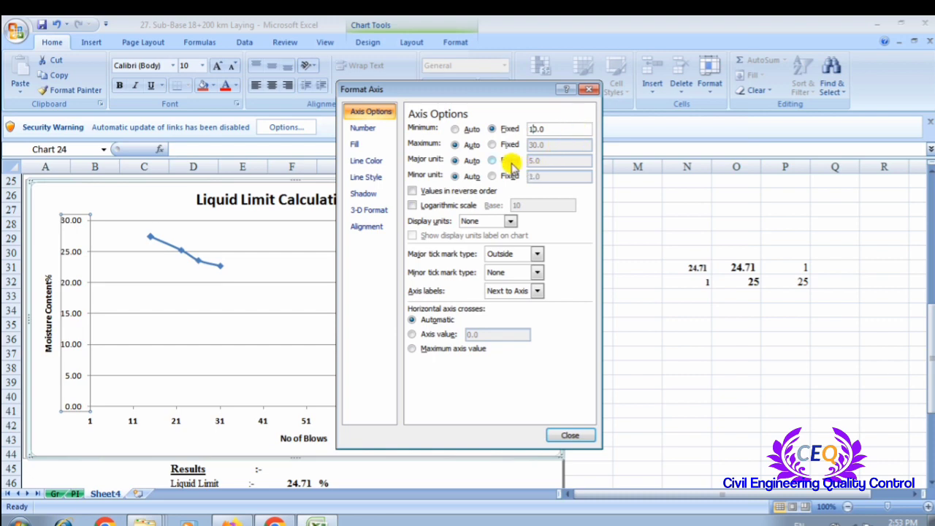
Step: Fix the vertical axis maximum at 35.0, its major unit at 5.0 and its minor unit at 1.0
left_click(497, 145)
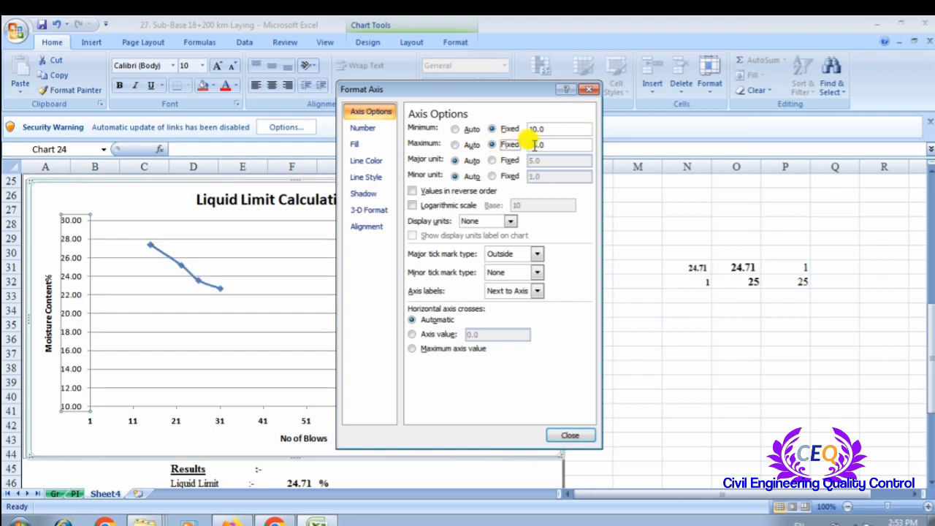
left_click(537, 145)
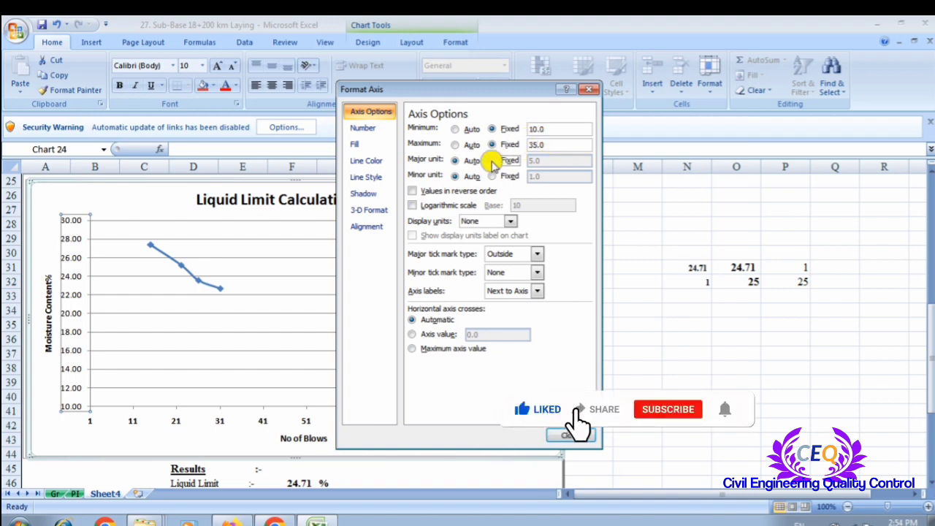
left_click(491, 160)
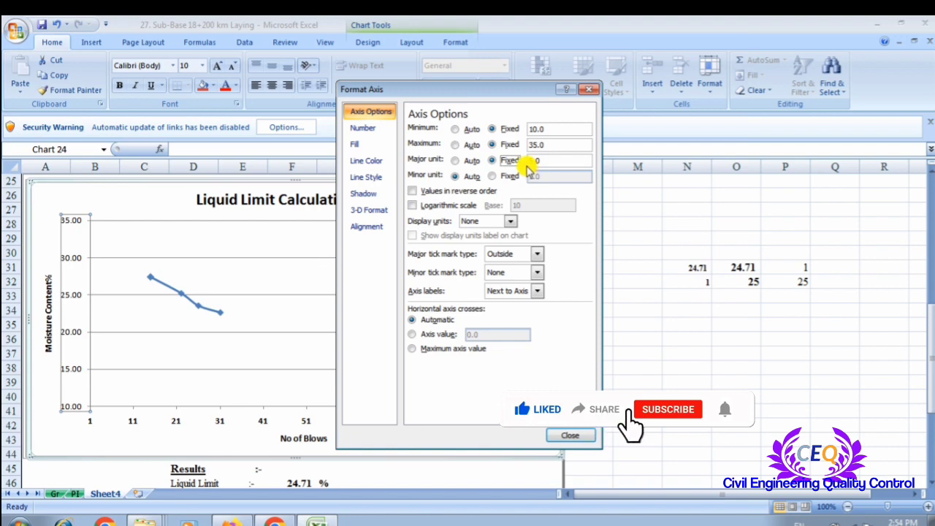
left_click(492, 176)
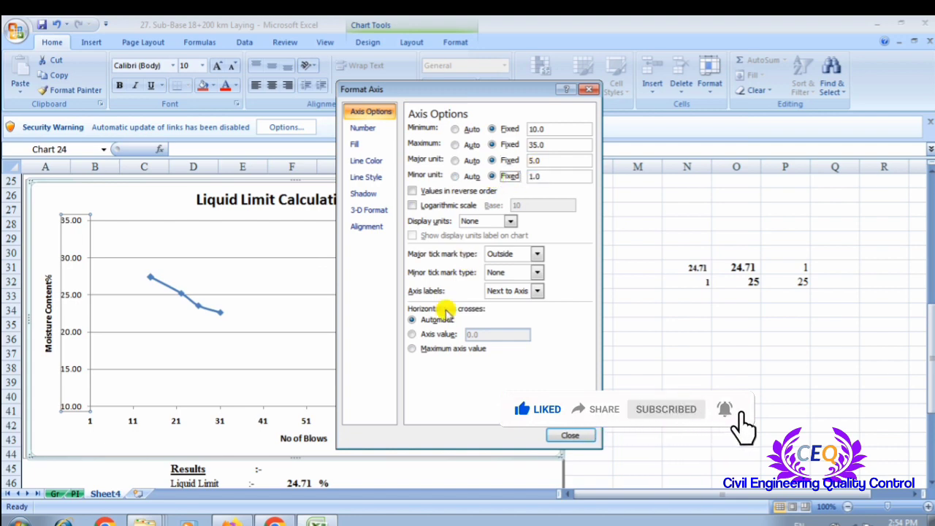
Step: Make the horizontal axis cross at axis value 10.0 and close the vertical axis formatting
left_click(410, 333)
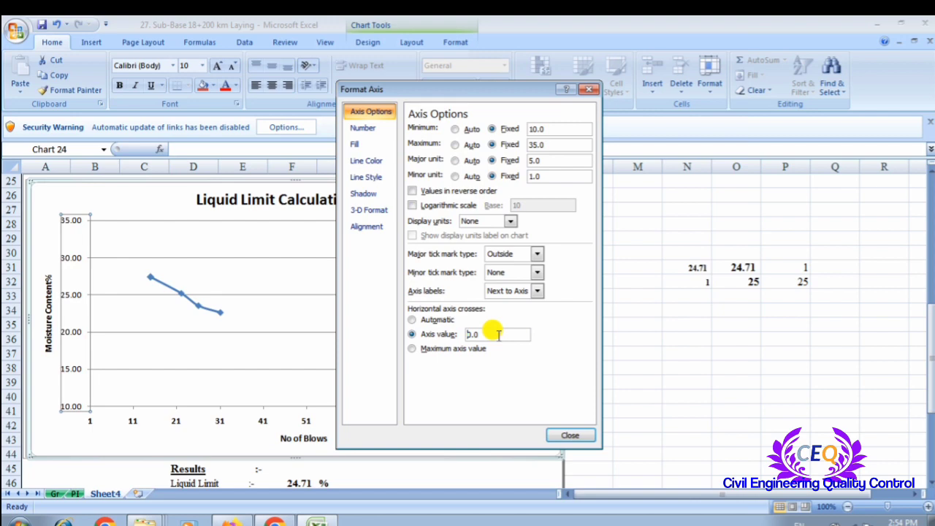
type("1")
left_click(564, 434)
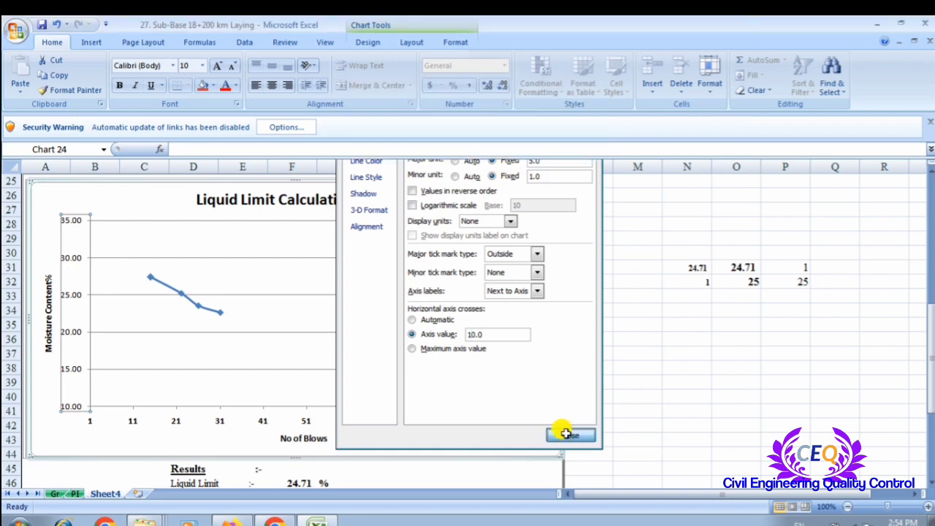
left_click(688, 381)
scroll(686, 382, "down", 2)
scroll(680, 384, "up", 1)
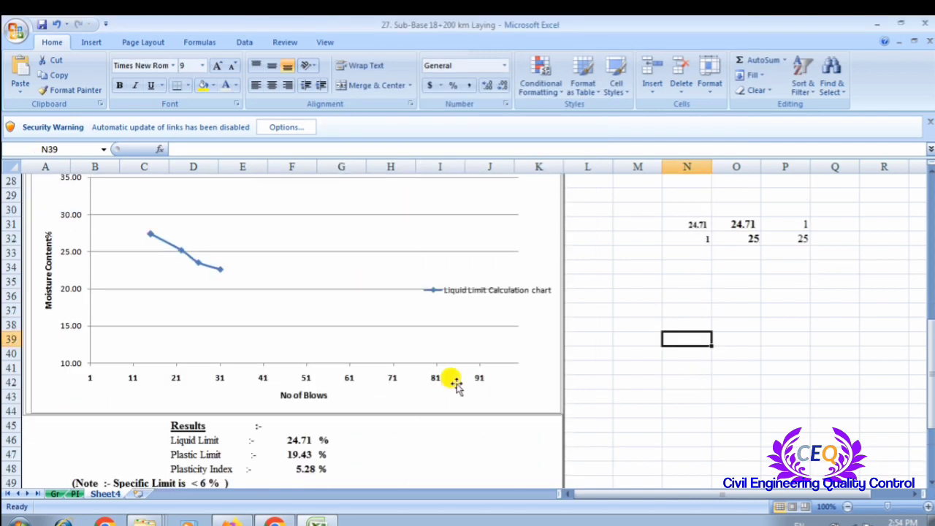
left_click(431, 361)
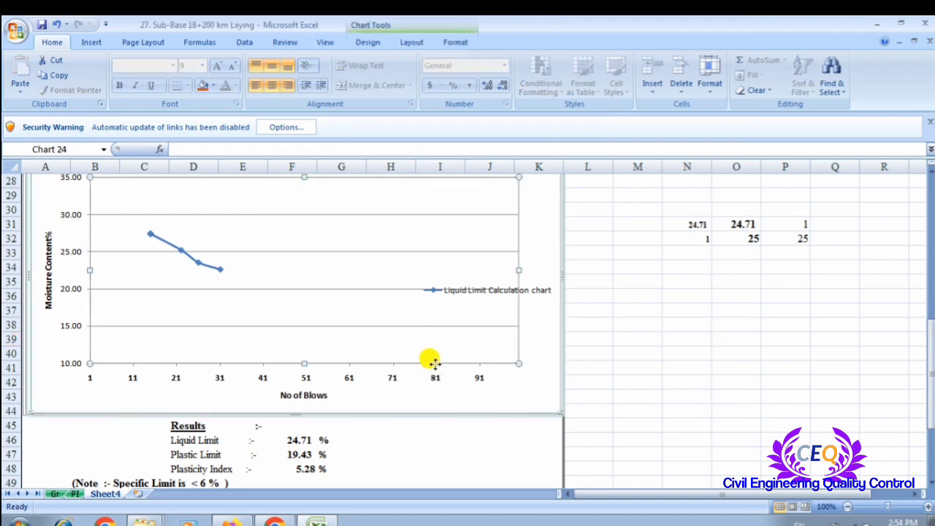
left_click(435, 378)
left_click(422, 354)
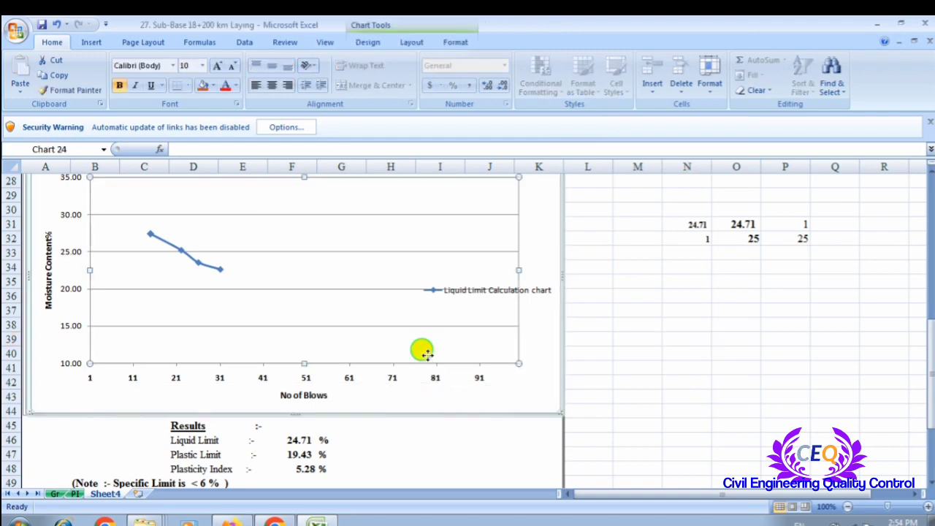
right_click(417, 340)
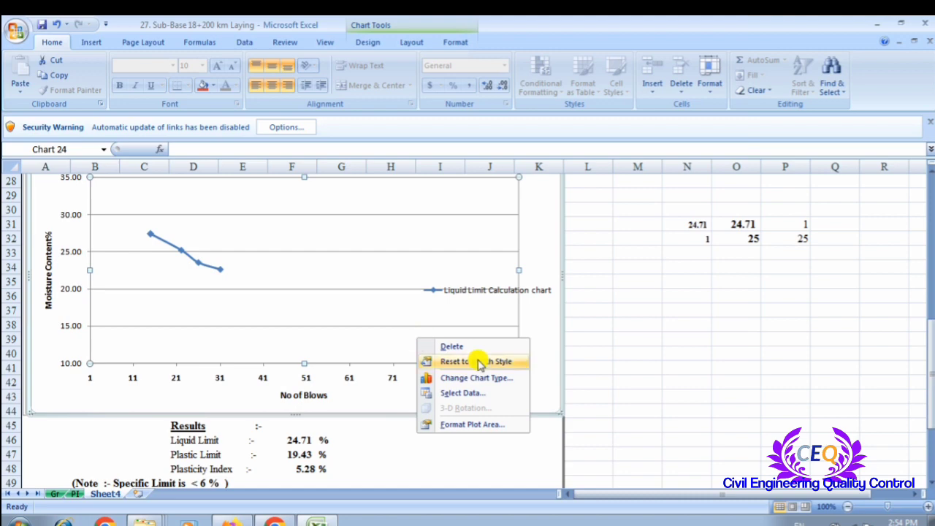
left_click(630, 390)
Step: Add major gridlines to the horizontal "No of Blows" axis
left_click(436, 381)
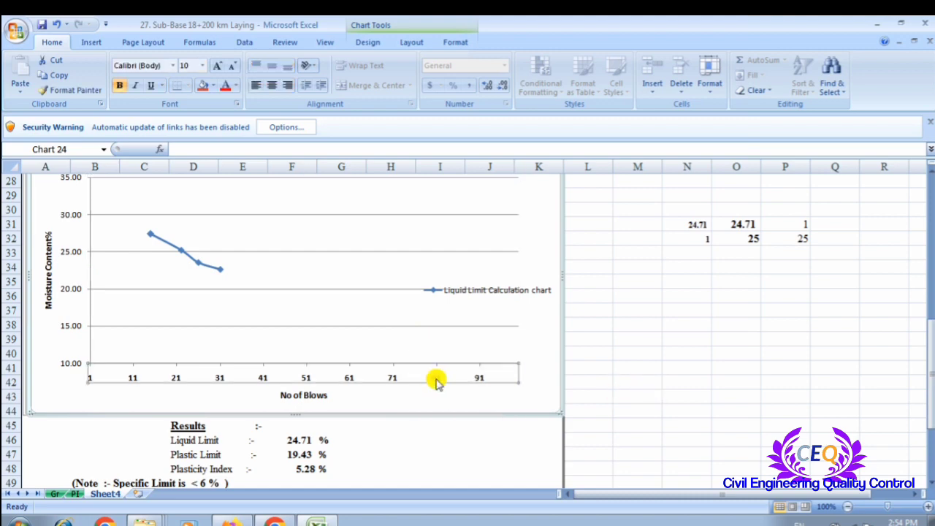
right_click(436, 381)
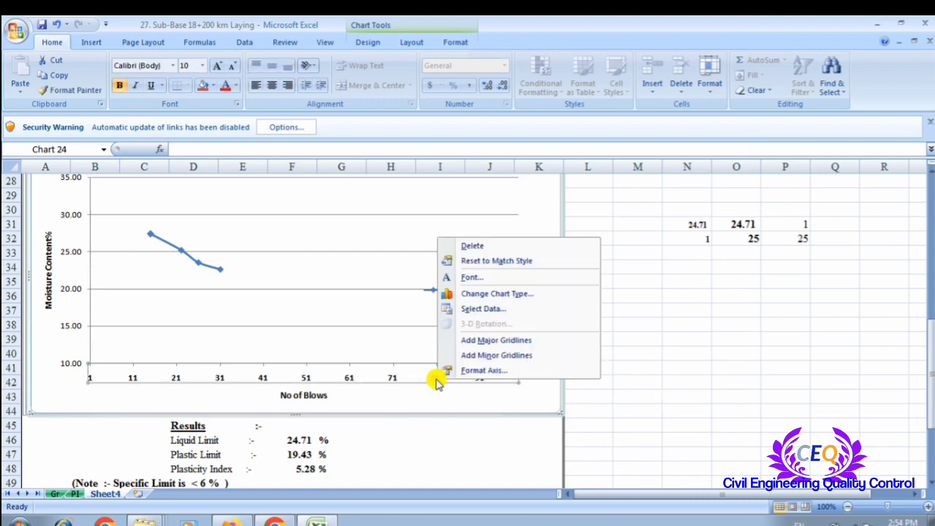
left_click(482, 340)
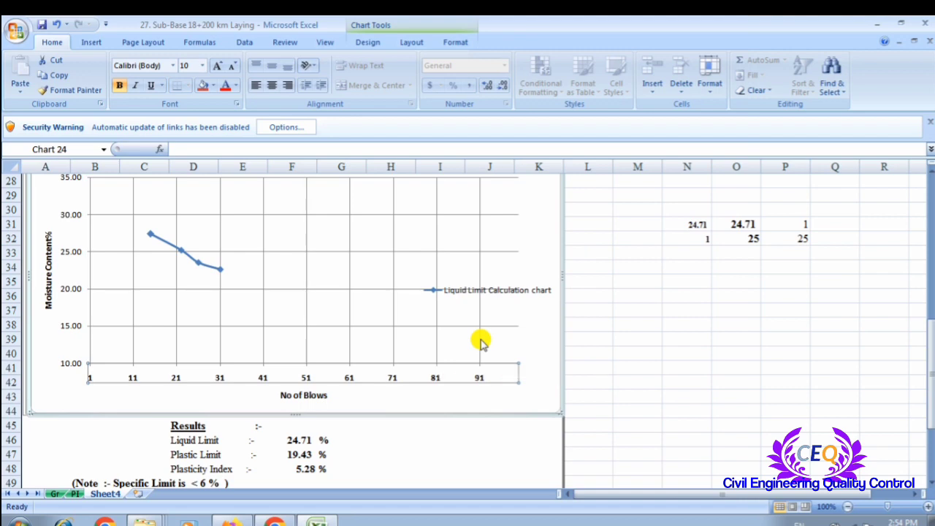
left_click(637, 409)
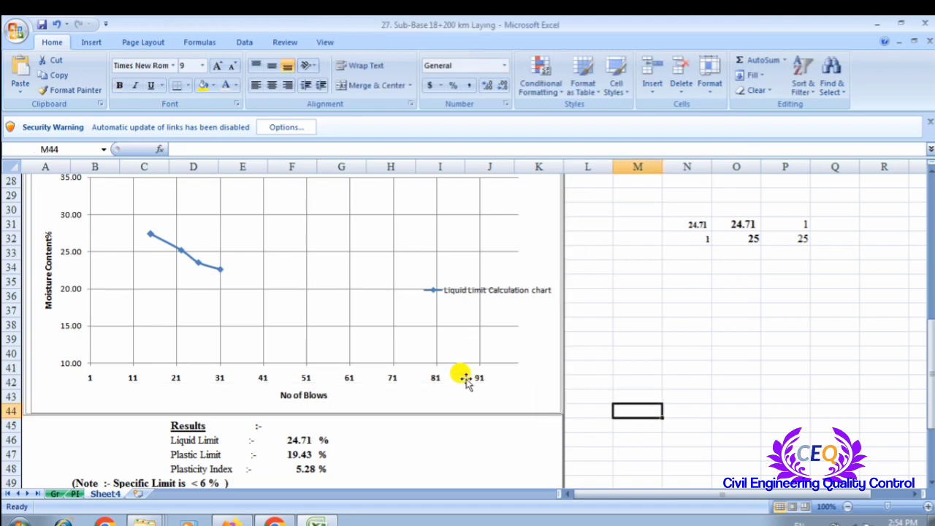
Step: Open the formatting options for the major gridlines of the horizontal "No of Blows" axis
left_click(476, 379)
right_click(477, 379)
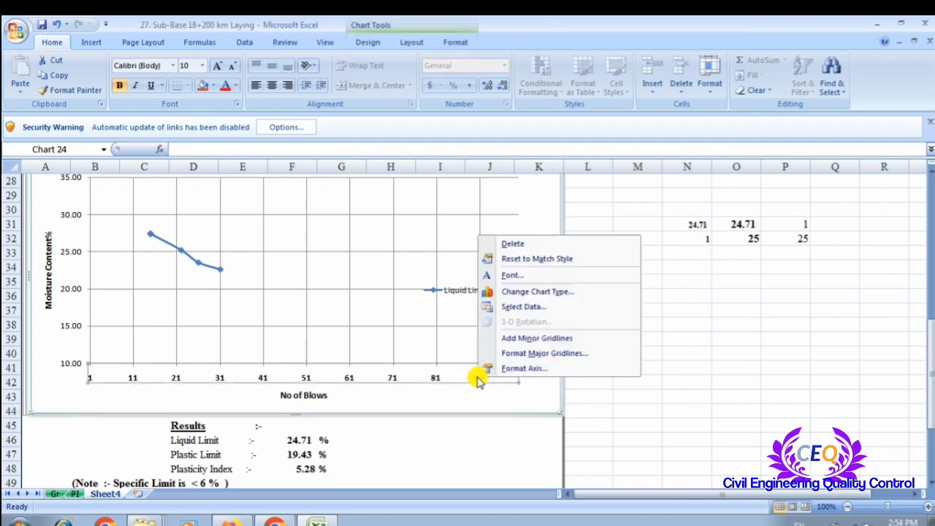
left_click(538, 355)
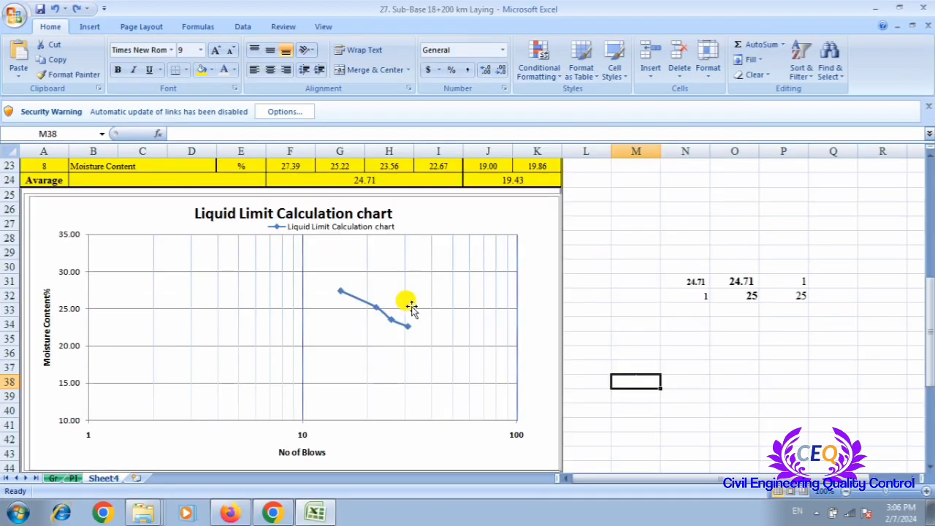
scroll(409, 304, "down", 2)
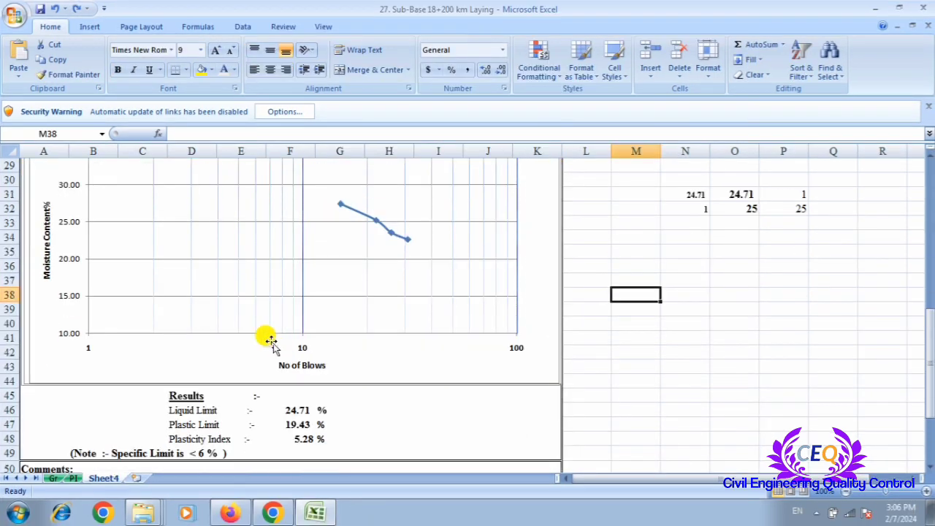
left_click(646, 349)
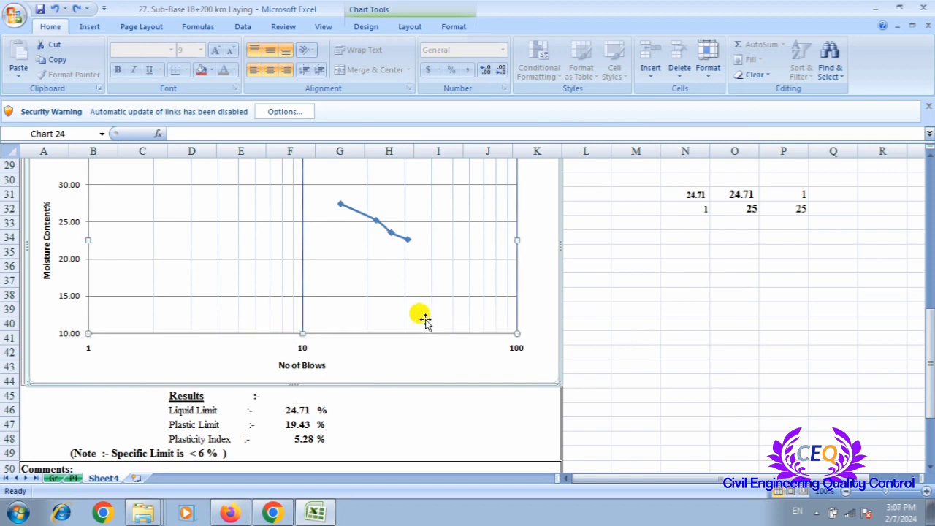
right_click(469, 322)
left_click(468, 322)
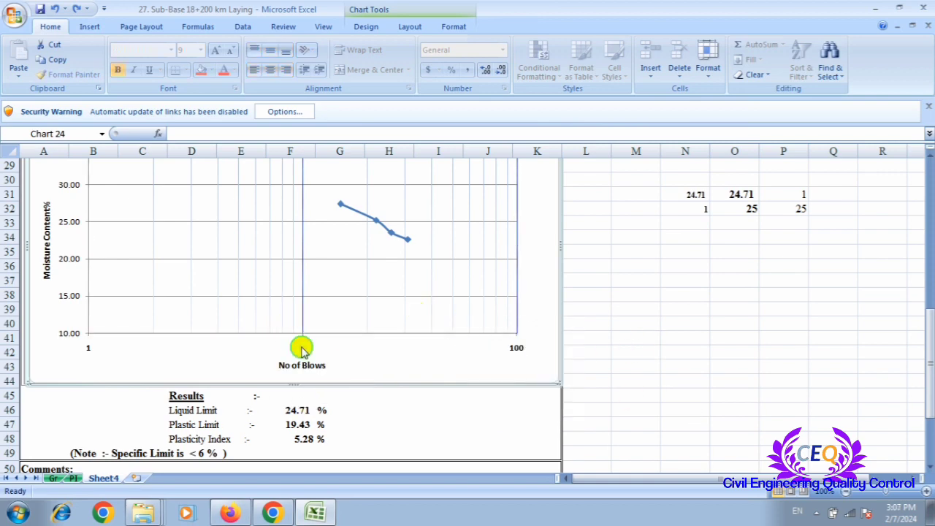
right_click(310, 324)
left_click(672, 372)
Step: Format the major gridlines of the horizontal "No of Blows" axis as solid red lines
left_click(305, 349)
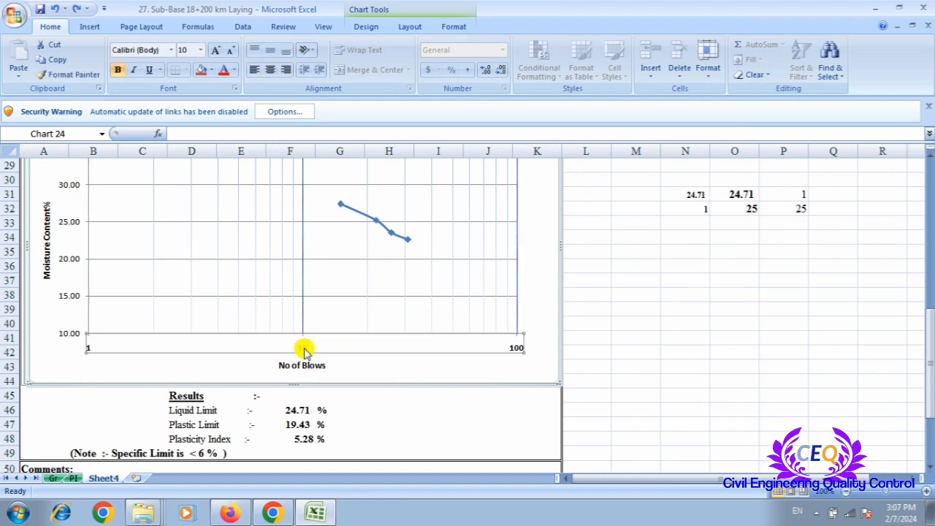
right_click(304, 348)
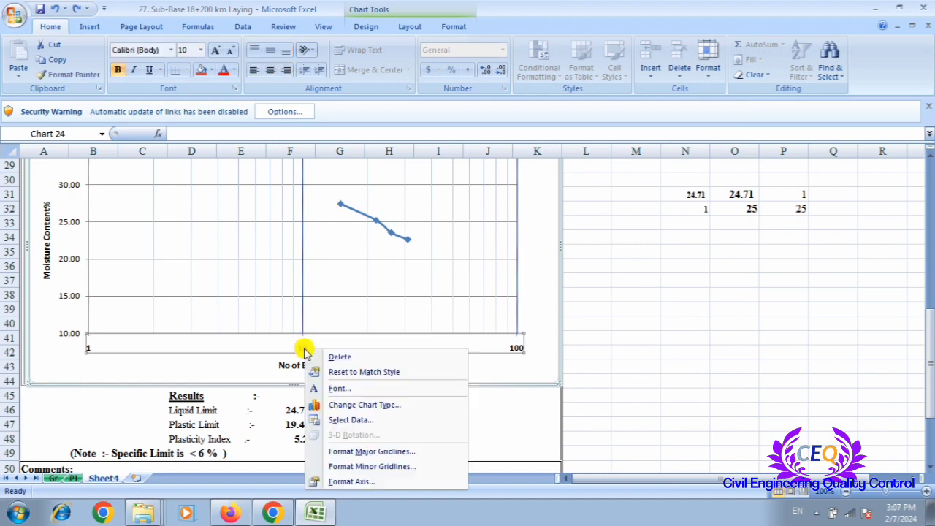
left_click(379, 453)
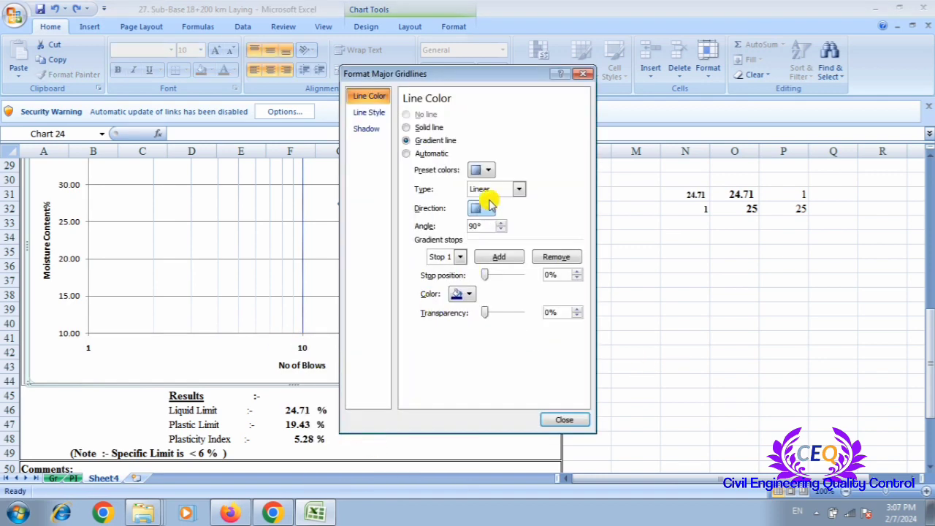
left_click(407, 154)
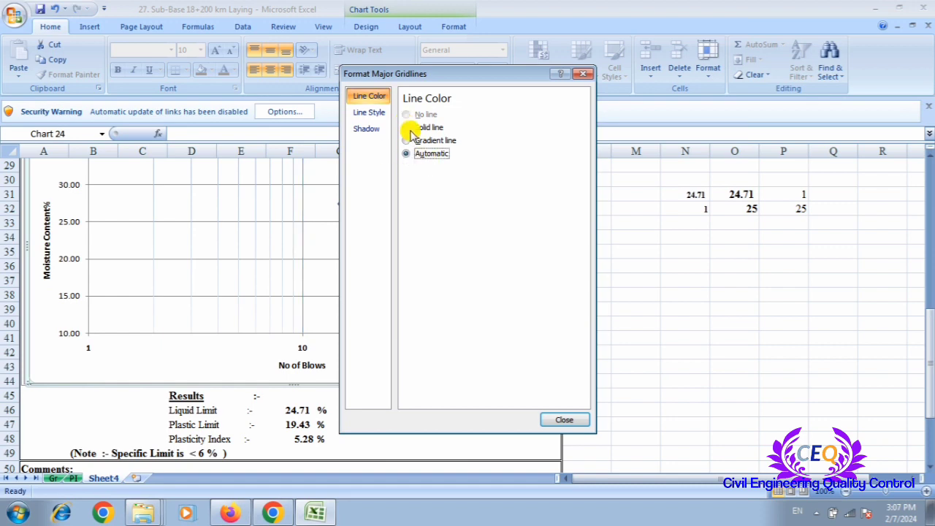
left_click(406, 128)
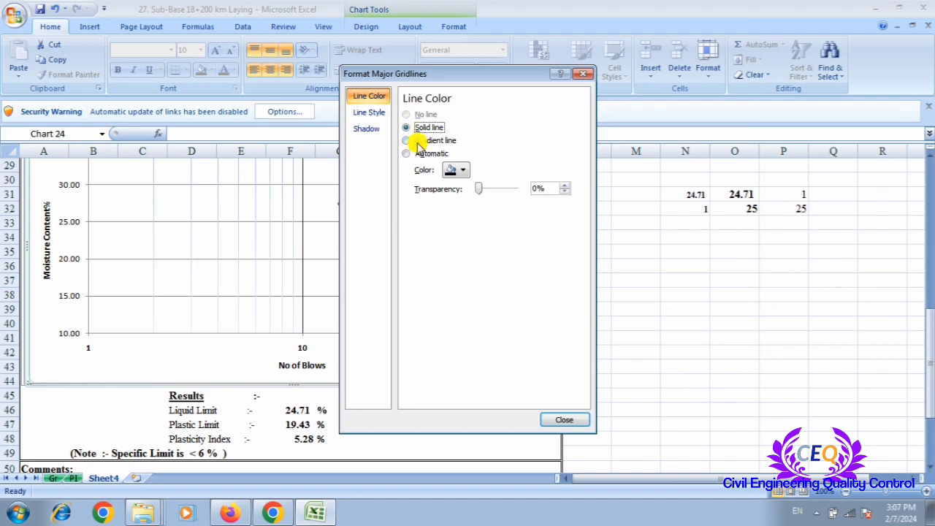
left_click(464, 172)
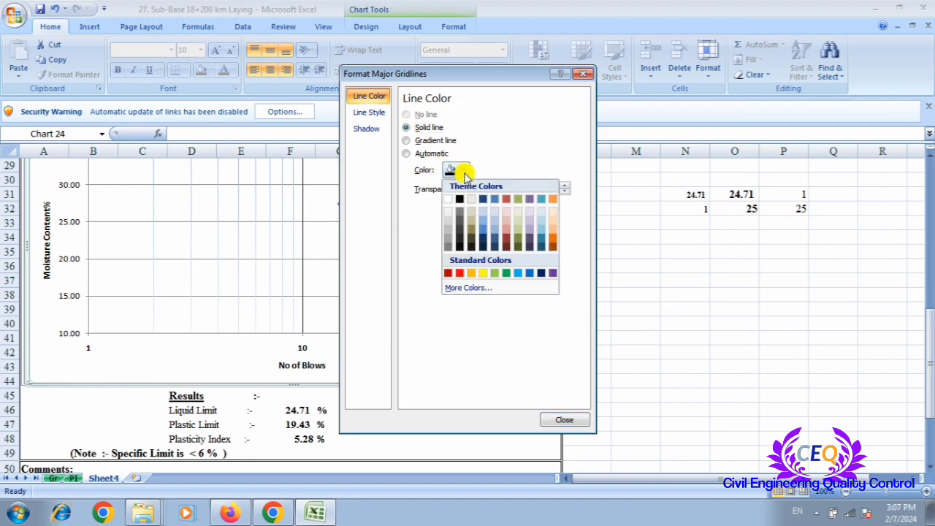
left_click(463, 272)
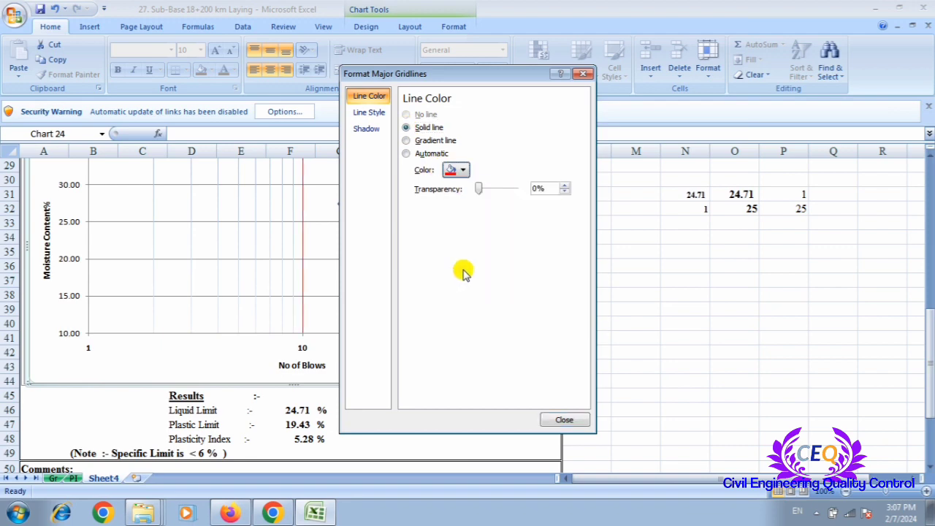
left_click(560, 419)
scroll(509, 370, "up", 2)
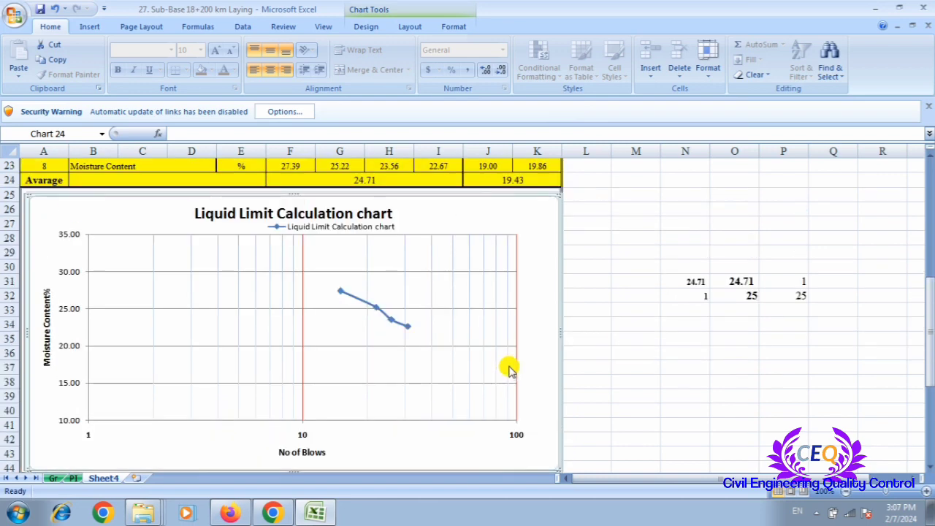
Step: Apply the yellow-to-red preset gradient to the minor gridlines of the "No of Blows" axis, with the first stop's transparency at 1%
scroll(509, 371, "down", 1)
left_click(303, 393)
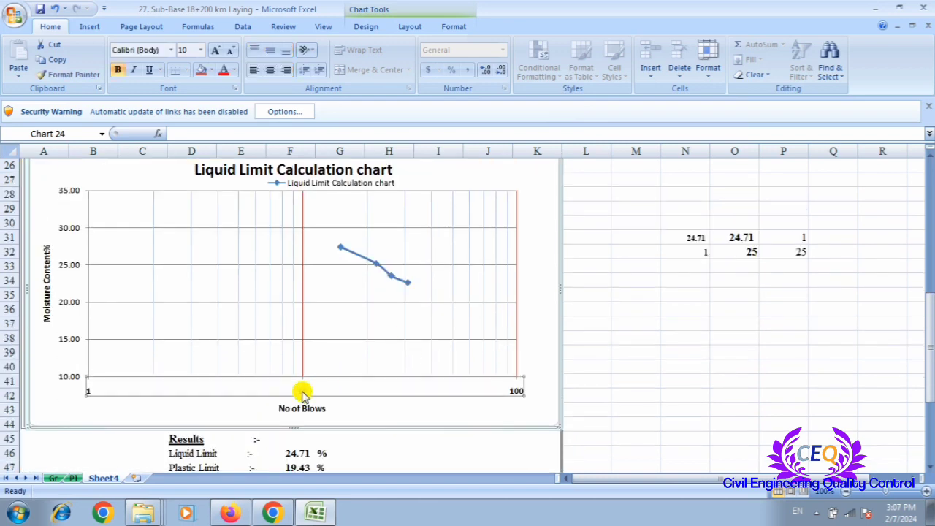
right_click(303, 393)
left_click(358, 368)
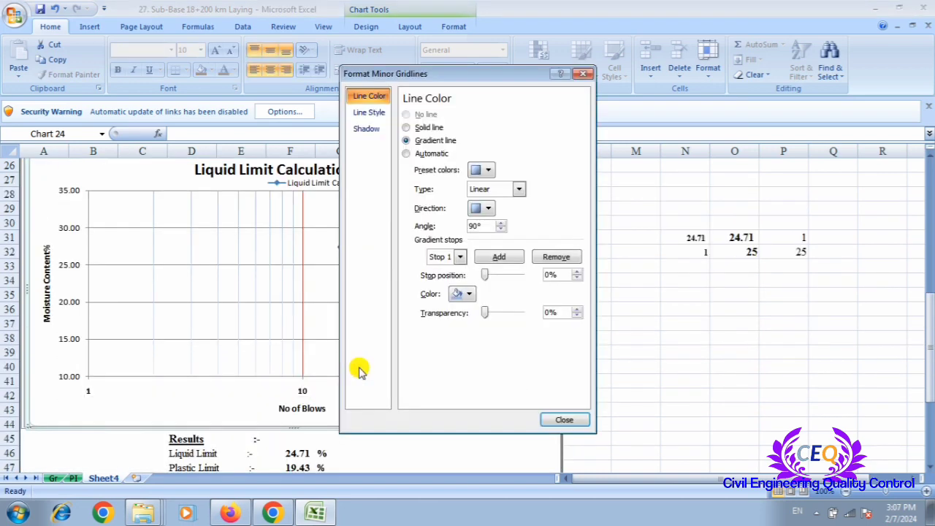
left_click(488, 170)
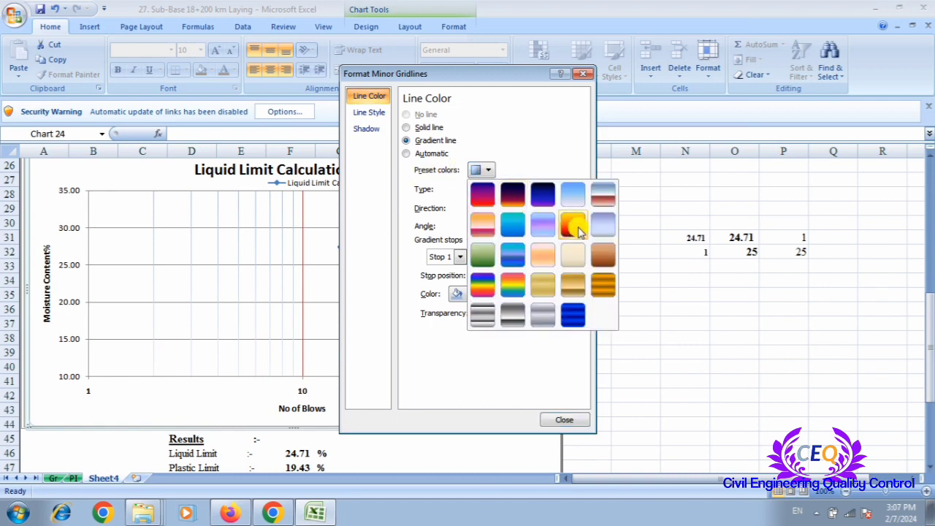
left_click(575, 227)
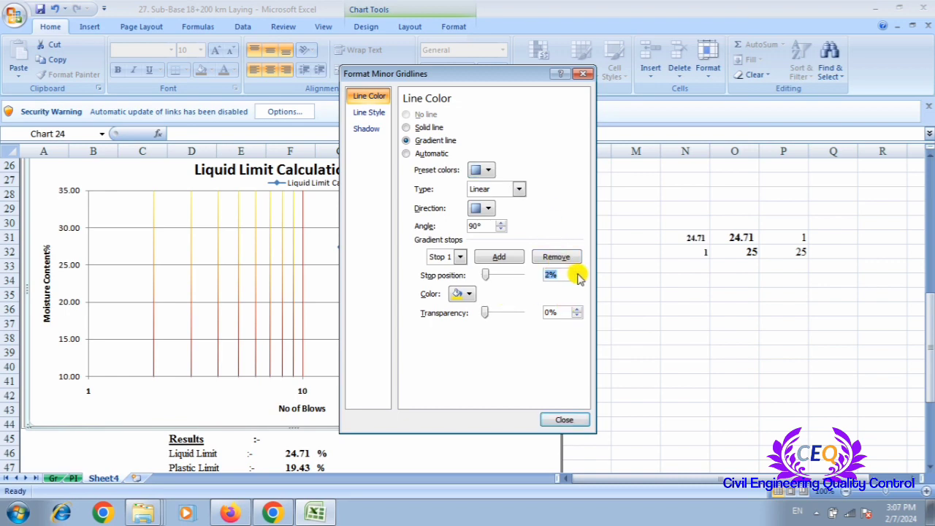
left_click(564, 419)
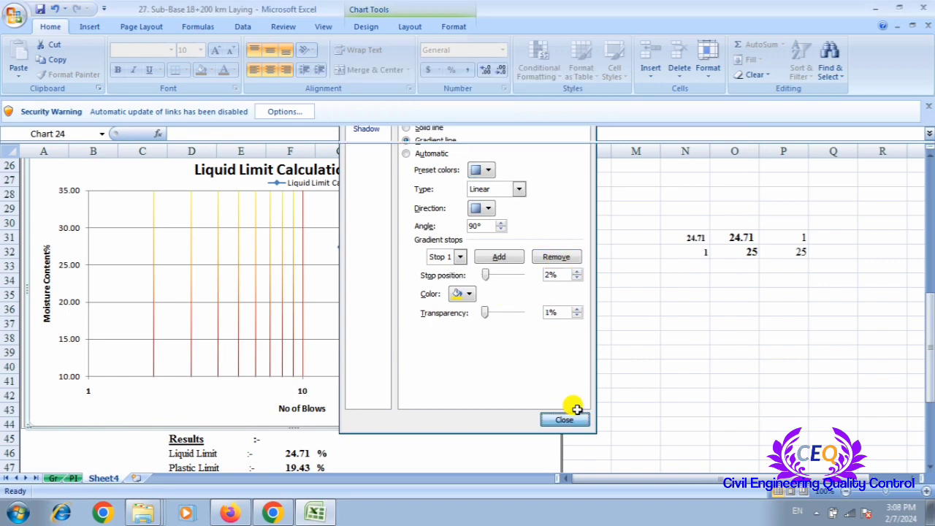
scroll(192, 339, "up", 1)
scroll(204, 336, "down", 2)
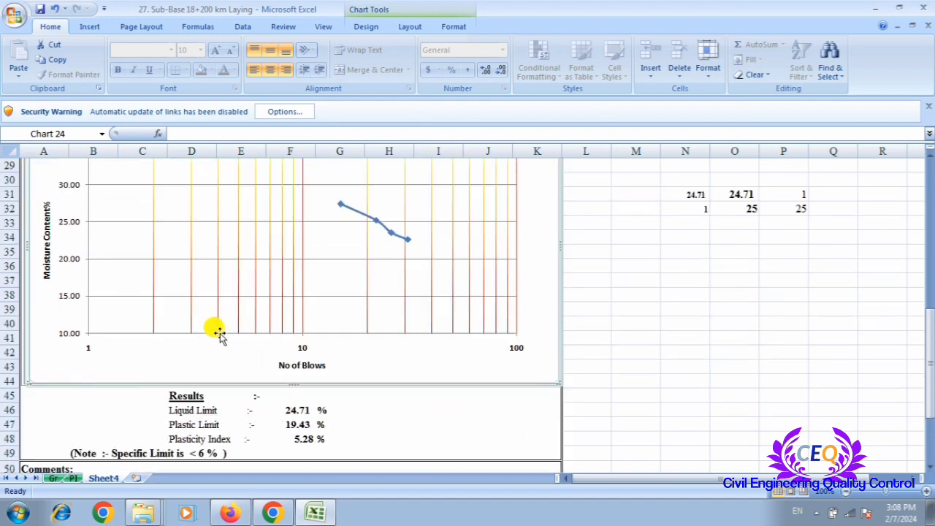
scroll(219, 336, "up", 1)
scroll(222, 336, "down", 2)
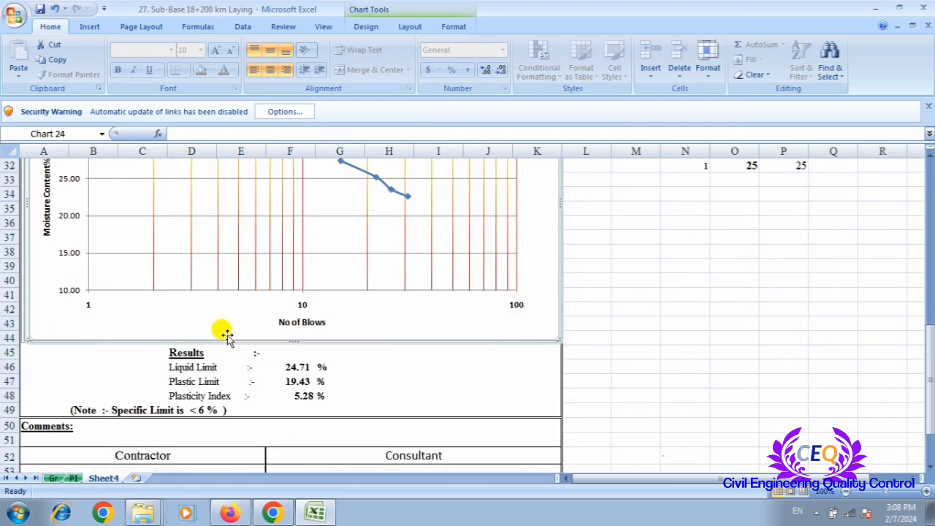
left_click(661, 378)
scroll(532, 372, "up", 2)
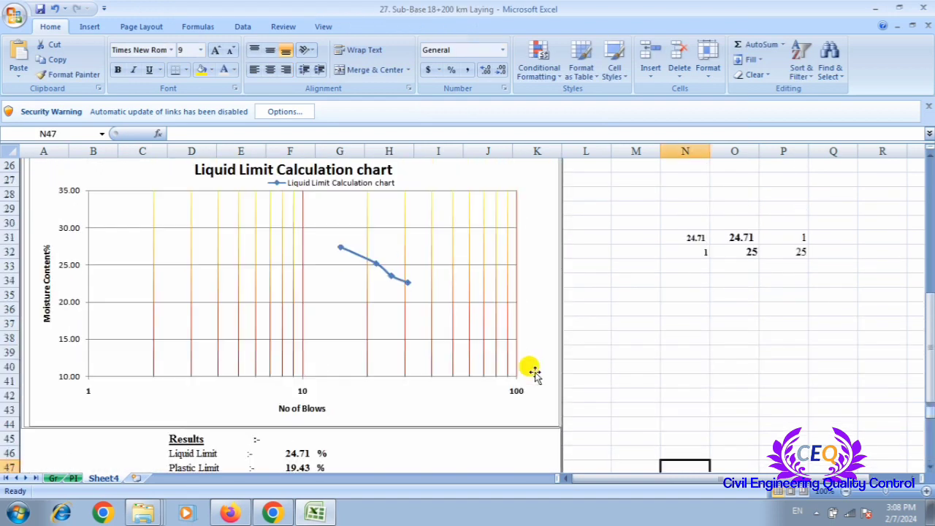
Step: Insert a straight arrow shape over the chart's plot area and stretch its end to the vertical axis
left_click(89, 26)
left_click(150, 73)
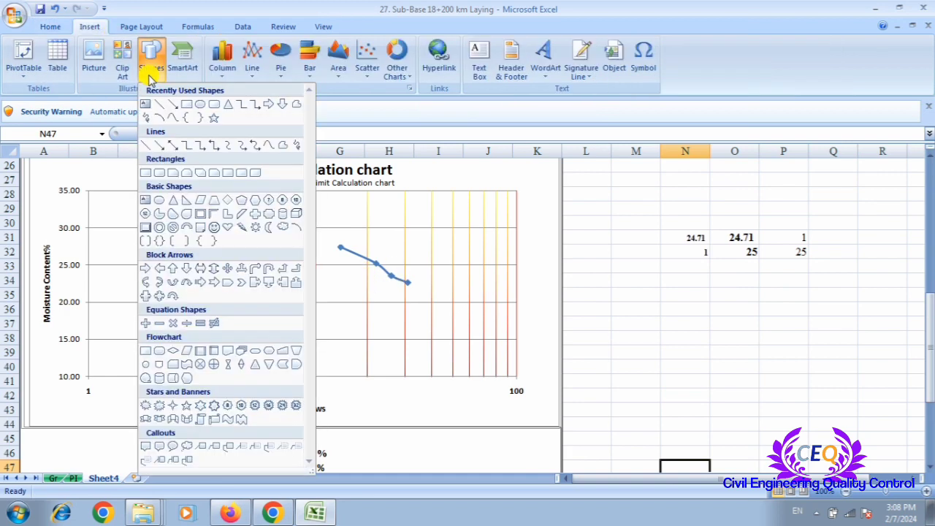
left_click(171, 106)
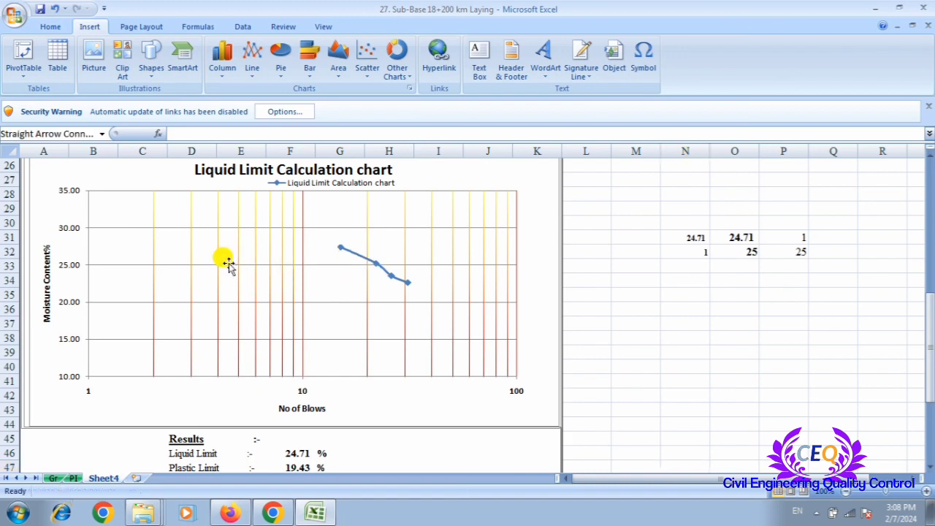
left_click_drag(228, 264, 290, 328)
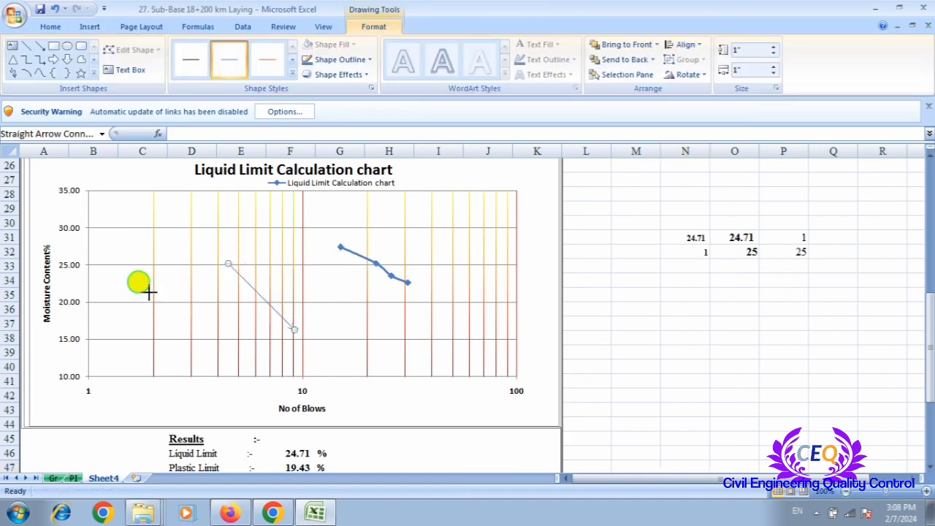
left_click_drag(294, 329, 73, 273)
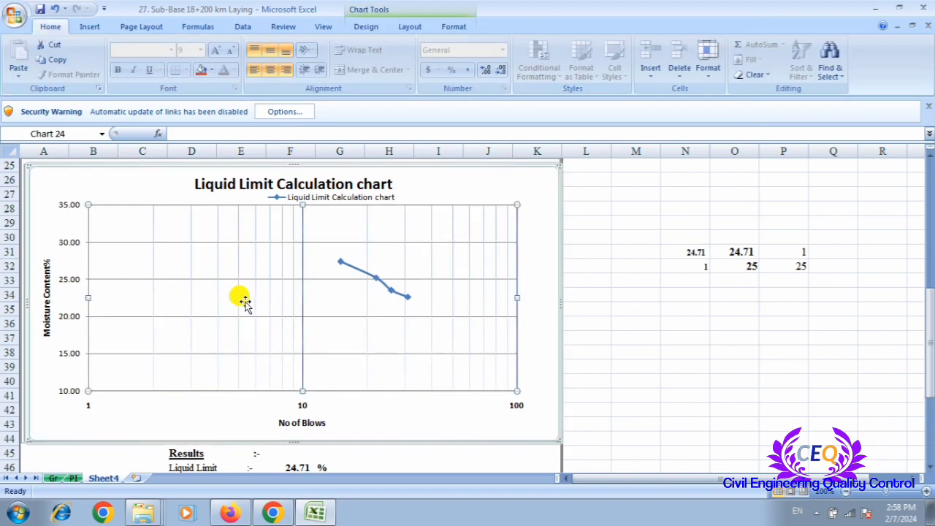
right_click(272, 316)
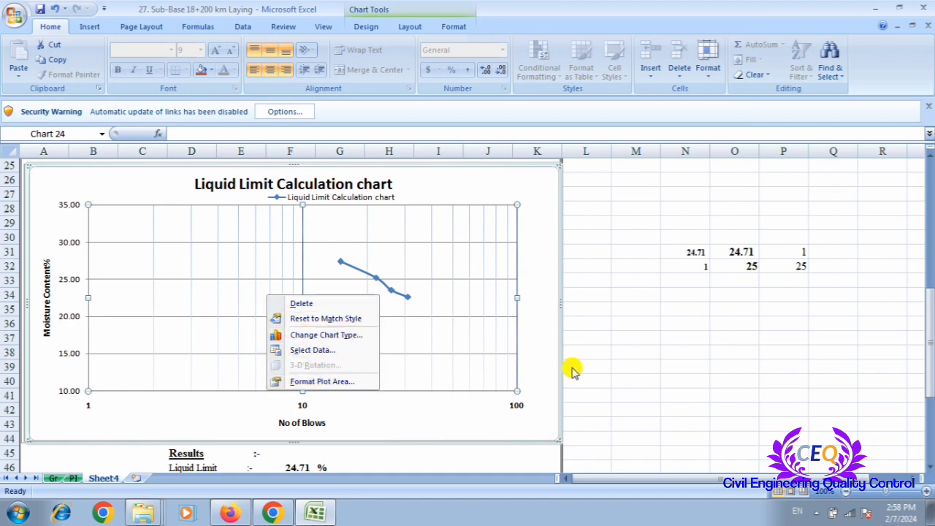
left_click(617, 366)
left_click(334, 387)
right_click(334, 387)
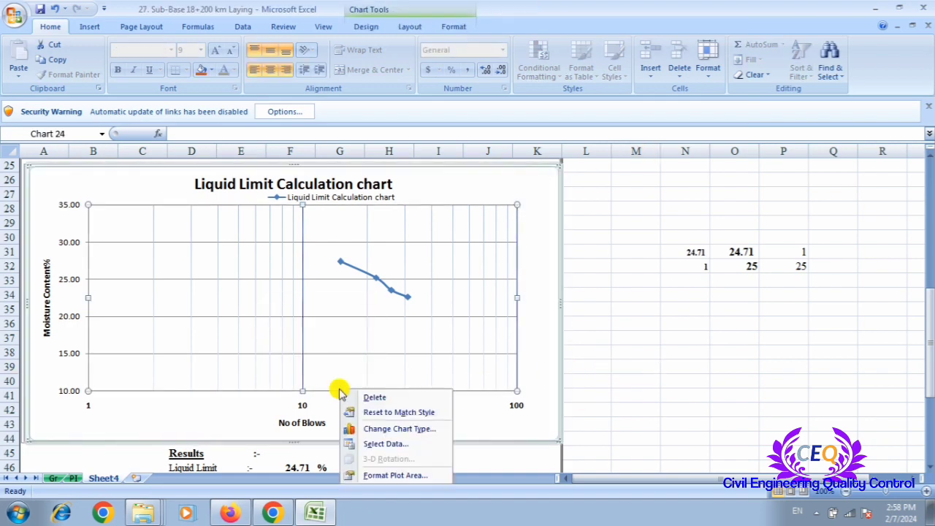
key("Escape")
scroll(288, 292, "down", 3)
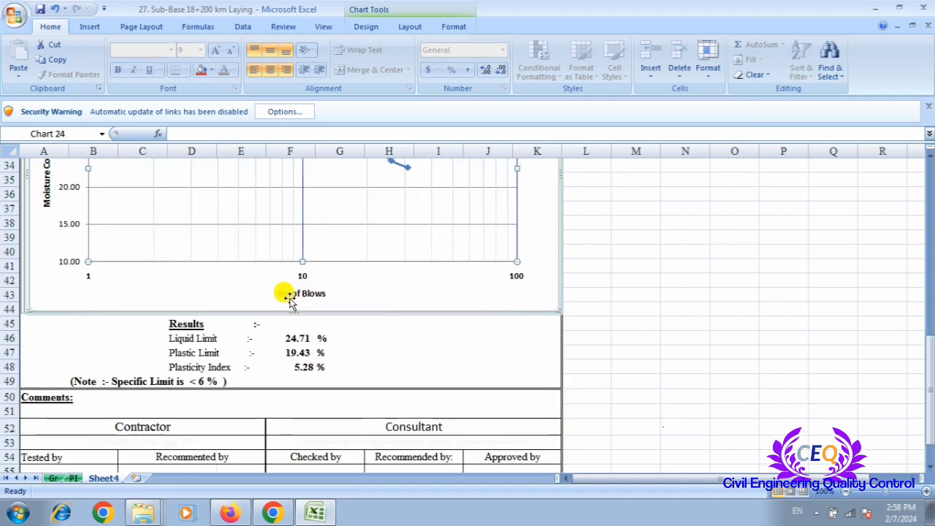
scroll(289, 300, "up", 1)
scroll(288, 298, "up", 1)
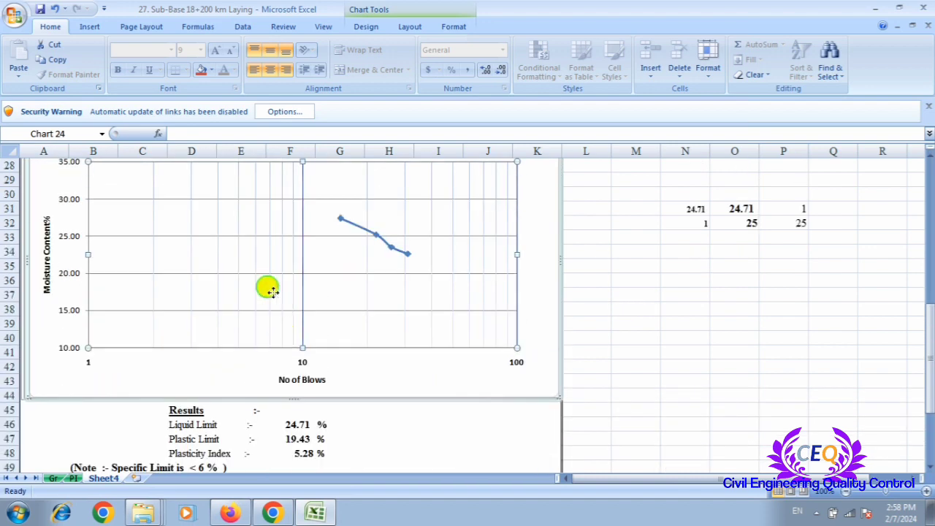
right_click(272, 292)
key("Escape")
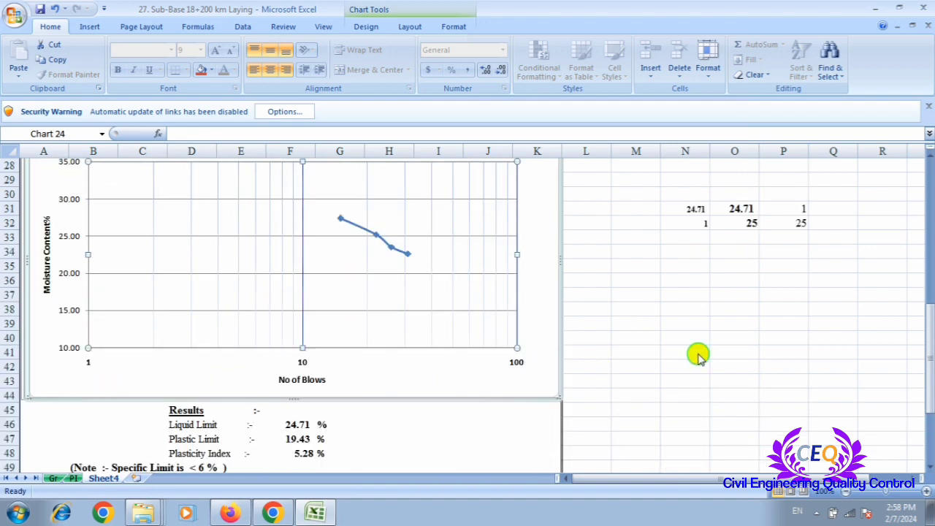
left_click(521, 361)
right_click(439, 324)
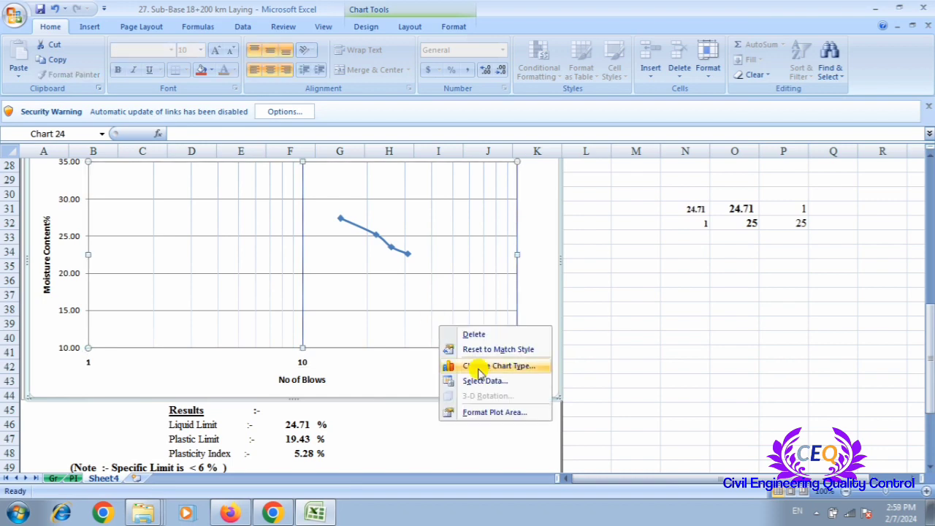
left_click(346, 357)
left_click(307, 374)
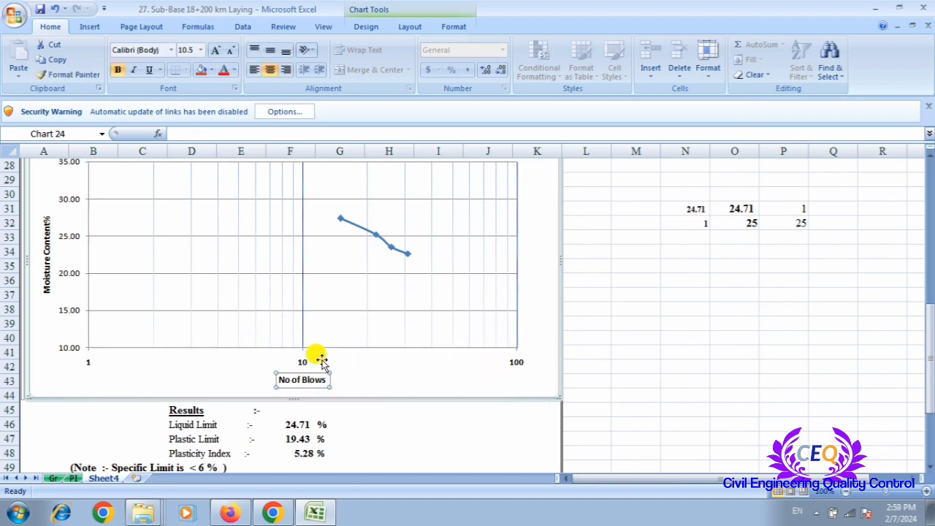
left_click(326, 349)
scroll(324, 344, "up", 1)
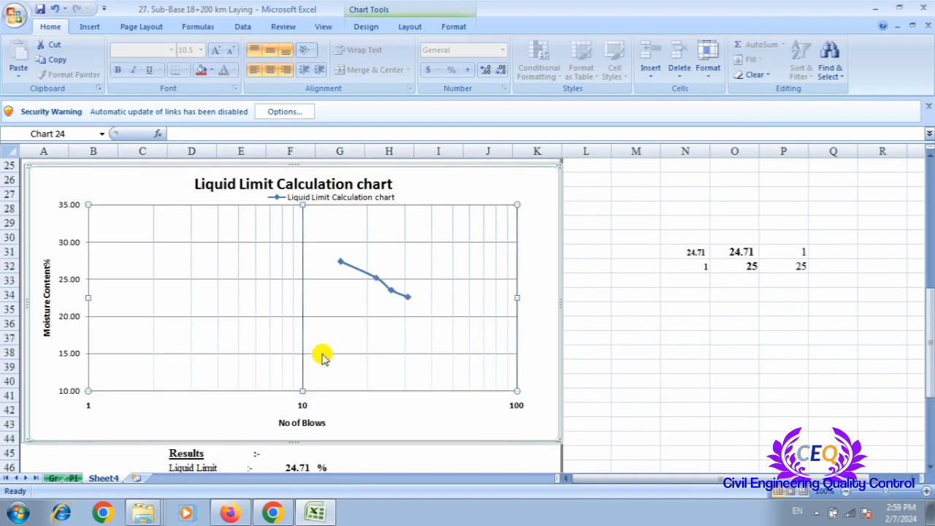
scroll(65, 342, "up", 1)
left_click(631, 336)
scroll(588, 336, "down", 1)
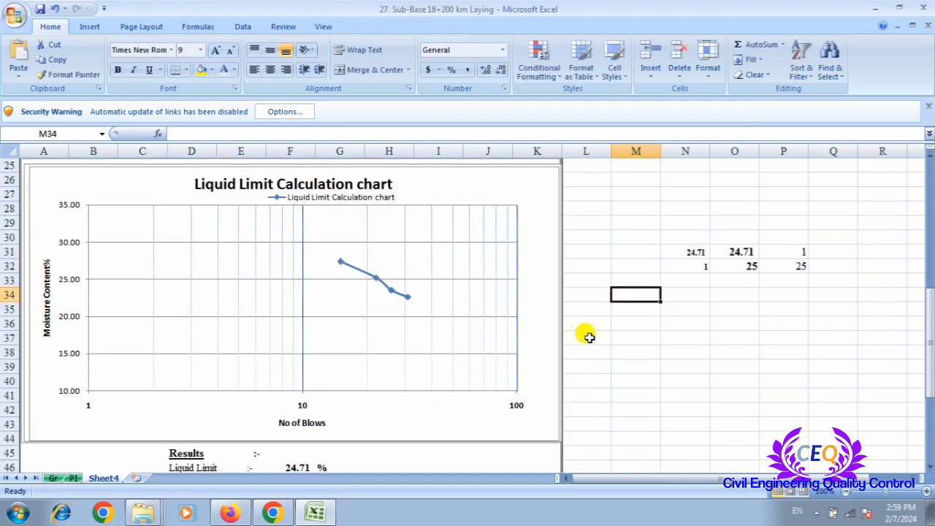
scroll(369, 285, "down", 4)
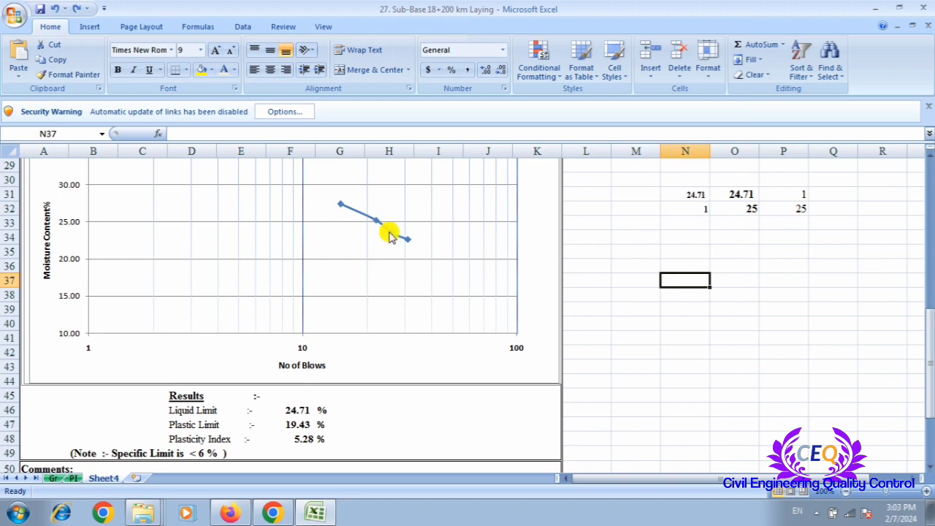
Step: Add a second series to the liquid limit chart's data source with N31:P31 as its X values
left_click(390, 236)
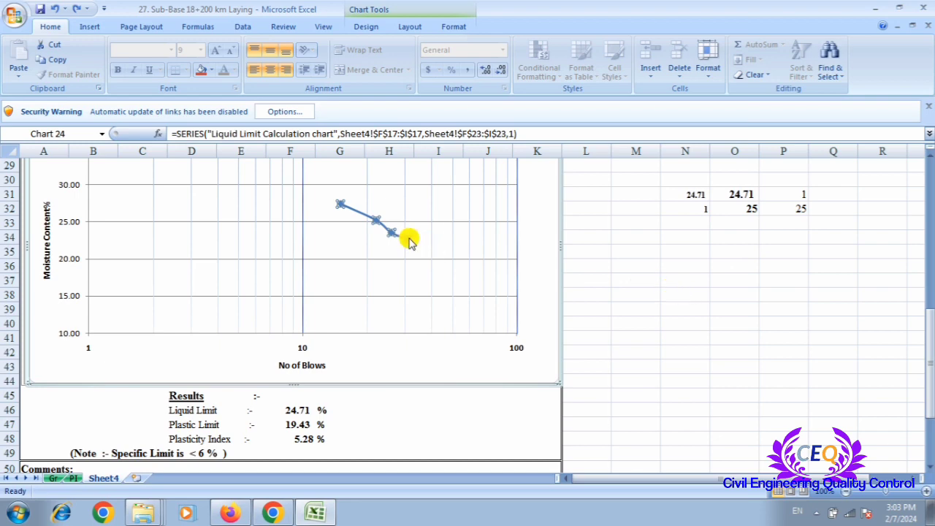
left_click(640, 291)
left_click(399, 228)
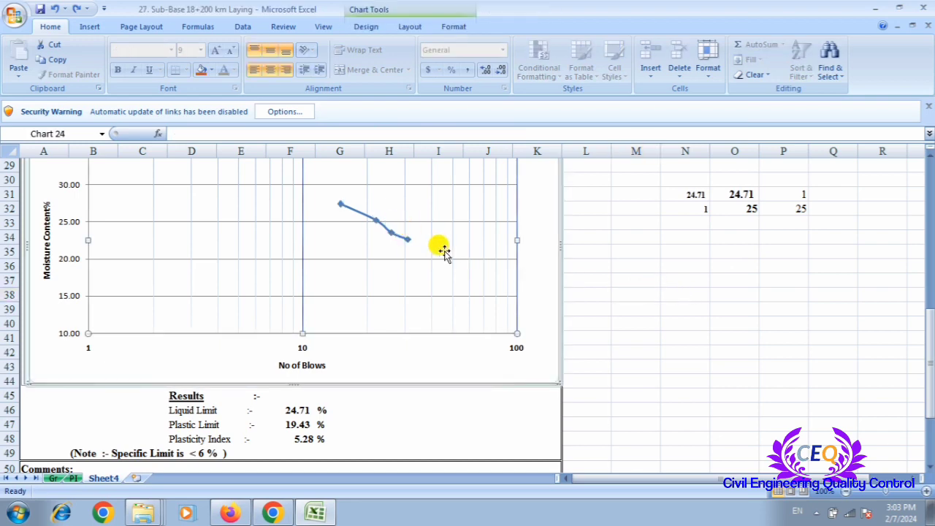
left_click(376, 224)
right_click(377, 224)
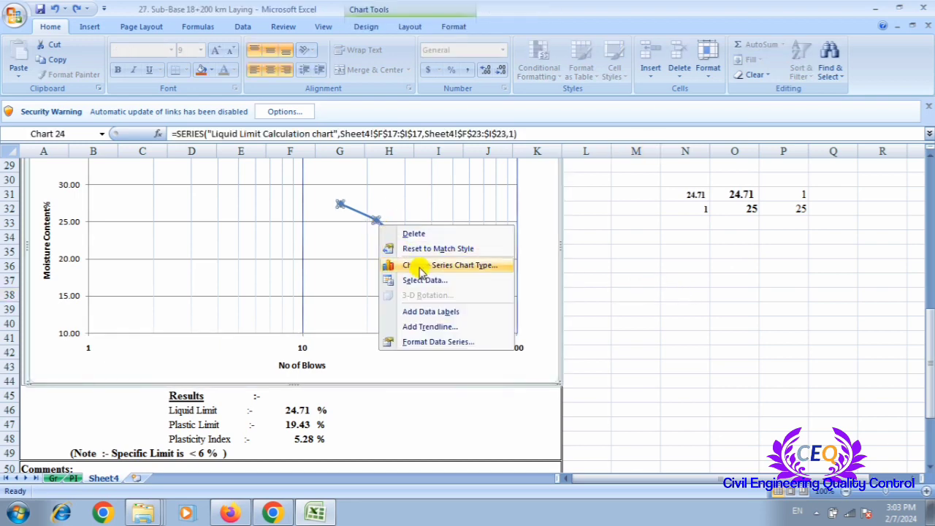
left_click(429, 280)
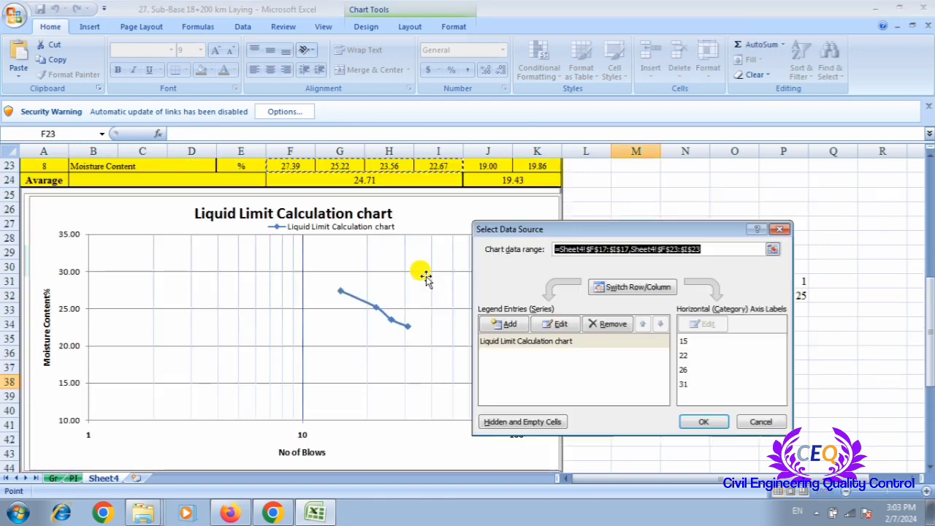
left_click(503, 324)
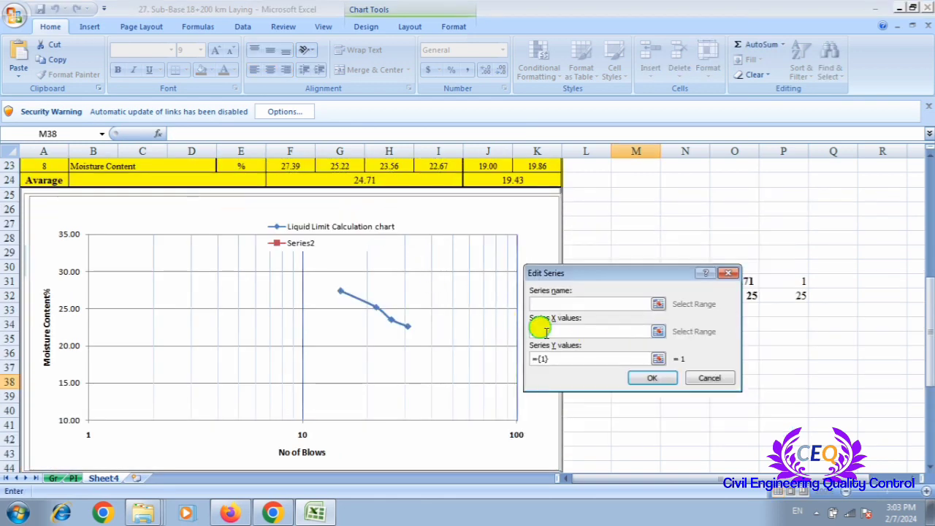
left_click_drag(639, 278, 769, 282)
left_click(648, 348)
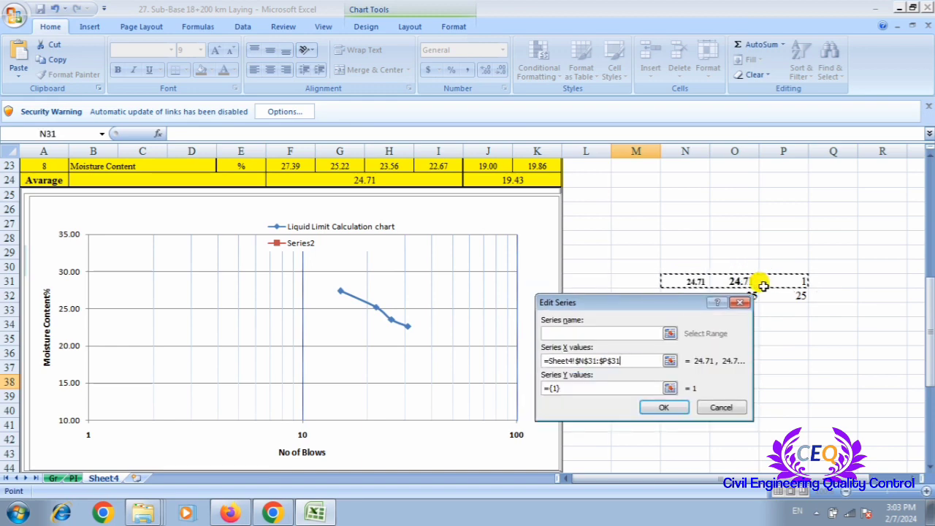
Step: Set the new series' Y values to N32:P32 and apply the changes to the chart's data source
left_click(567, 387)
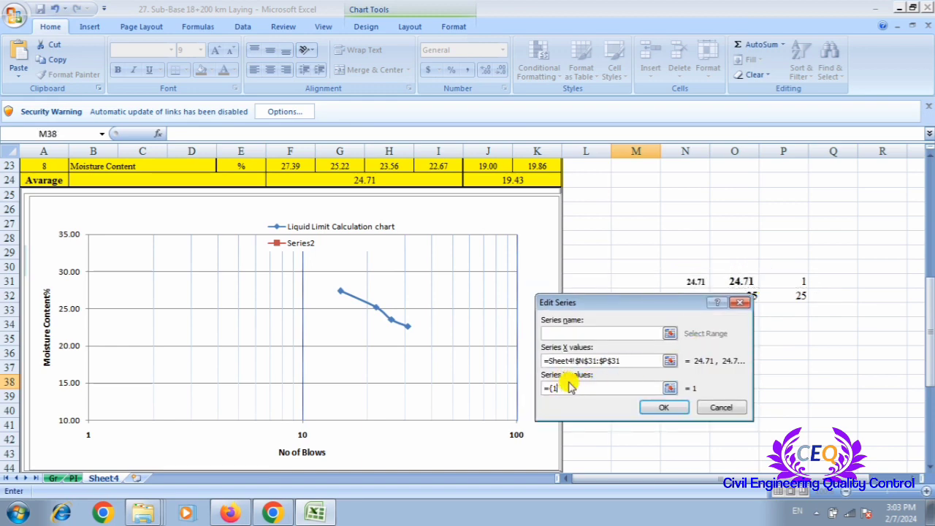
mouse_move(672, 306)
left_mouse_down()
mouse_move(676, 321)
mouse_move(723, 295)
mouse_move(800, 295)
left_mouse_up()
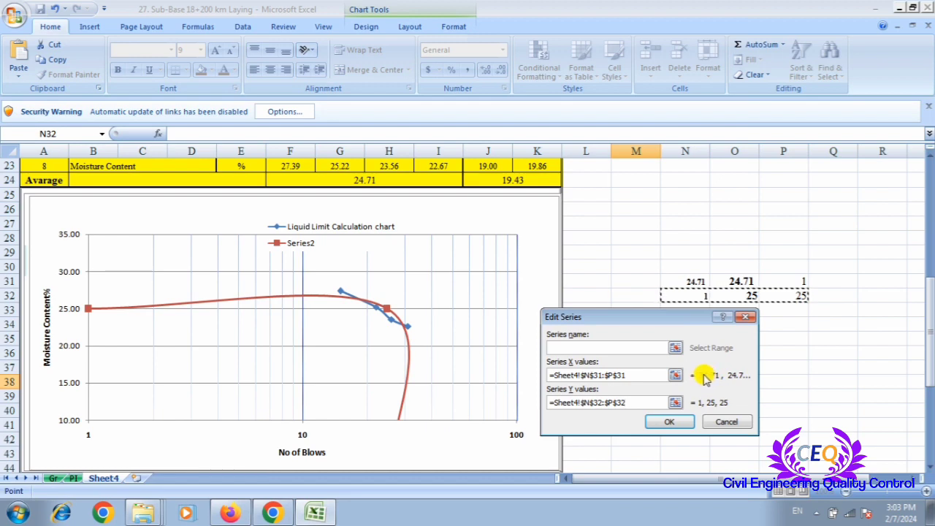
left_click(668, 422)
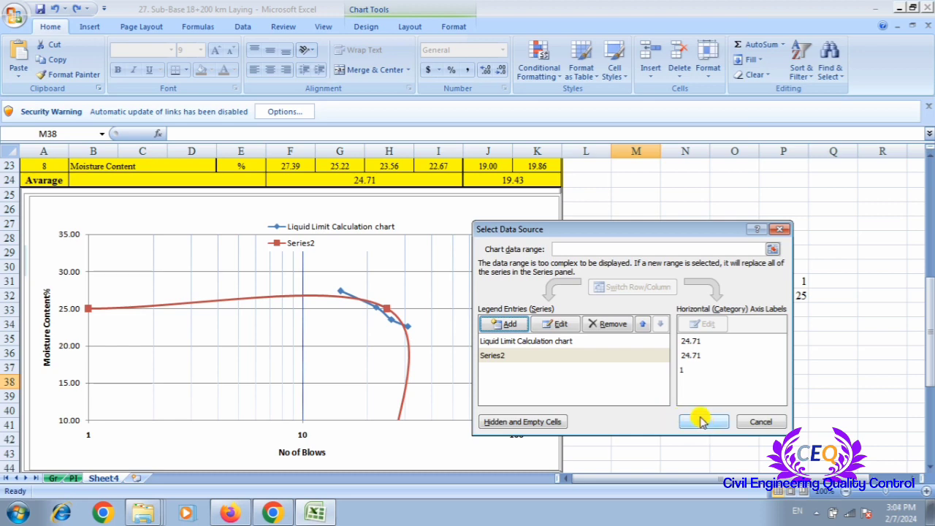
left_click(700, 421)
left_click(684, 395)
Step: Switch to the PI sheet and examine the red dotted series and the data source of its liquid limit chart
left_click(73, 477)
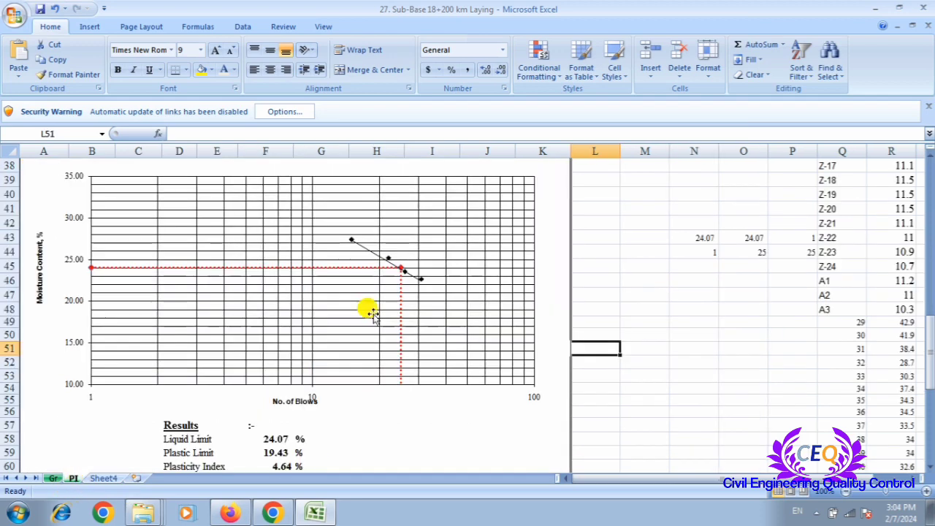
left_click(400, 271)
left_click(647, 361)
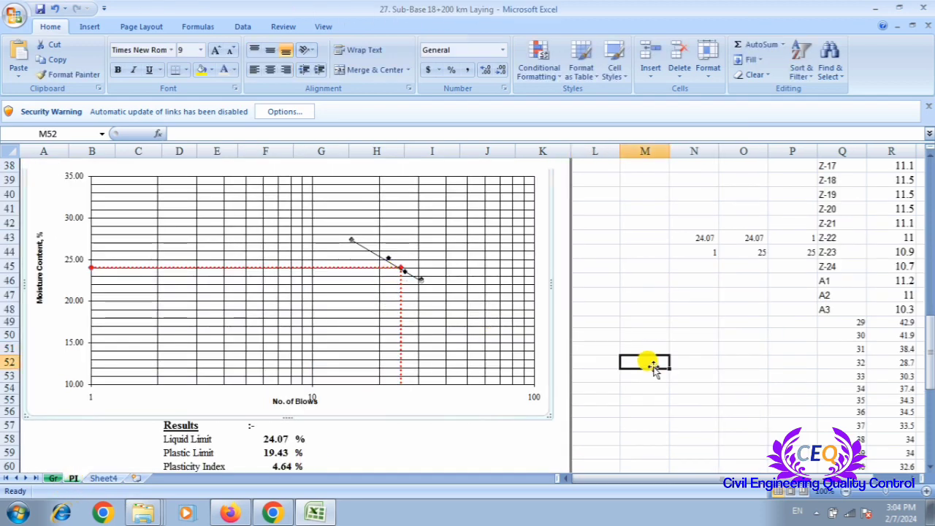
left_click(403, 268)
left_click(635, 309)
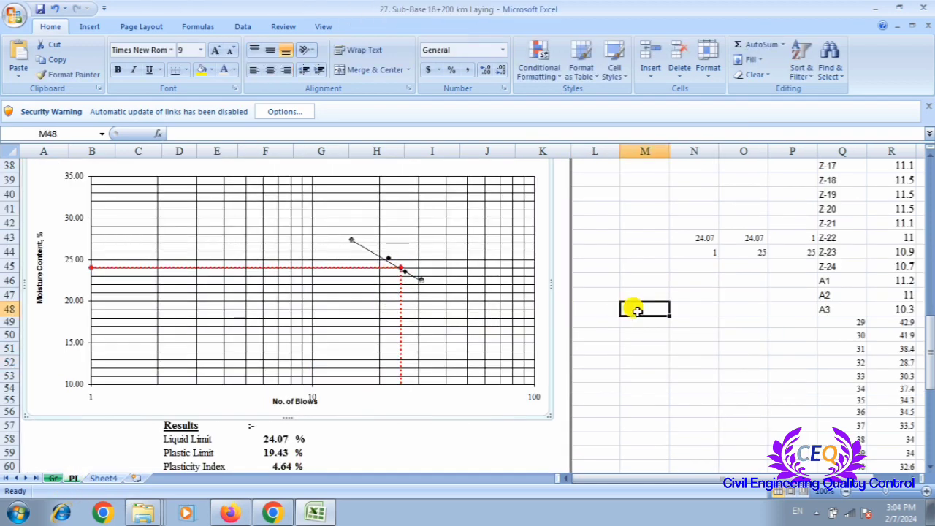
left_click(399, 298)
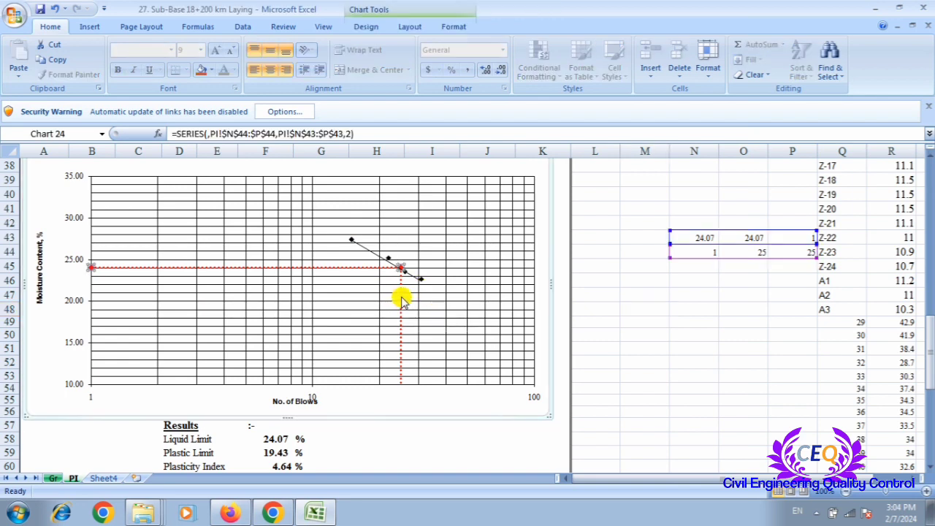
right_click(400, 286)
left_click(438, 334)
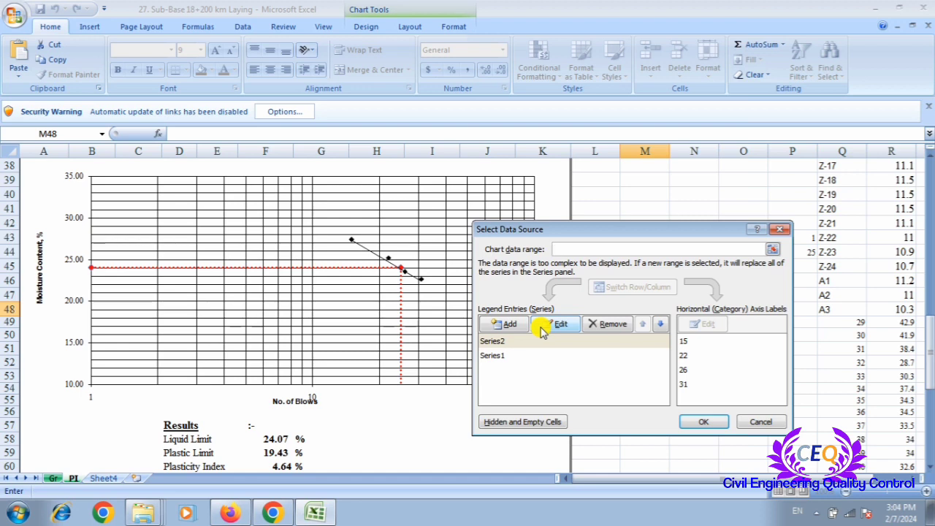
left_click(780, 228)
left_click(727, 318)
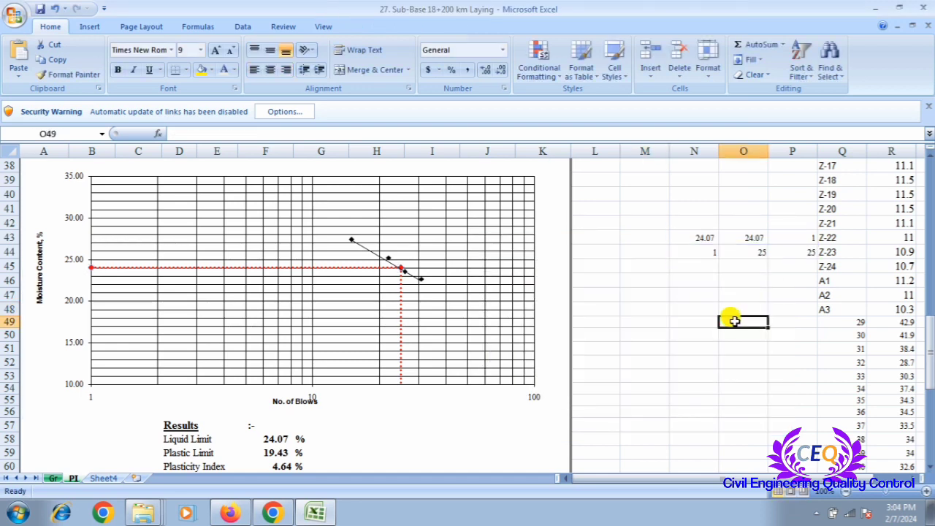
Step: Return to Sheet4 and undo the addition of the second chart series
left_click(110, 479)
left_click(617, 342)
left_click(55, 10)
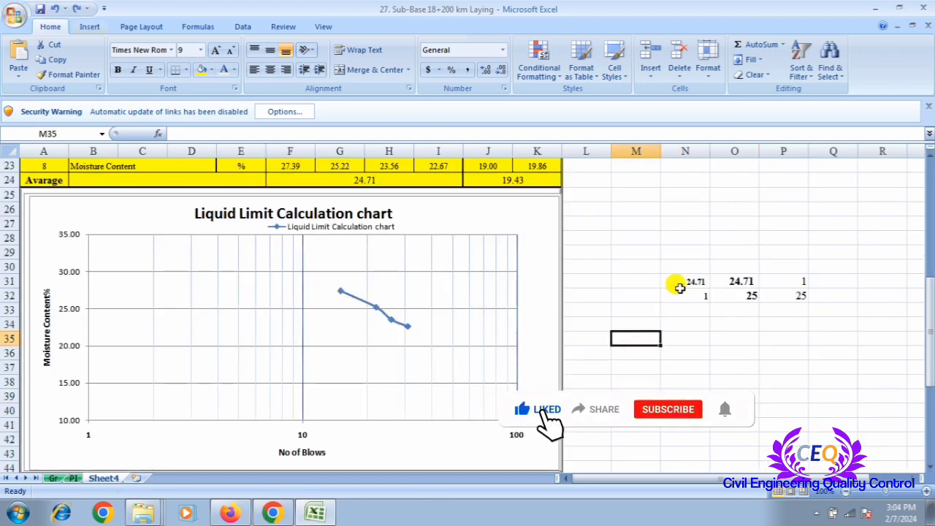
left_click(732, 352)
Step: Try to add another data series to the liquid limit chart through its data source
left_click(392, 325)
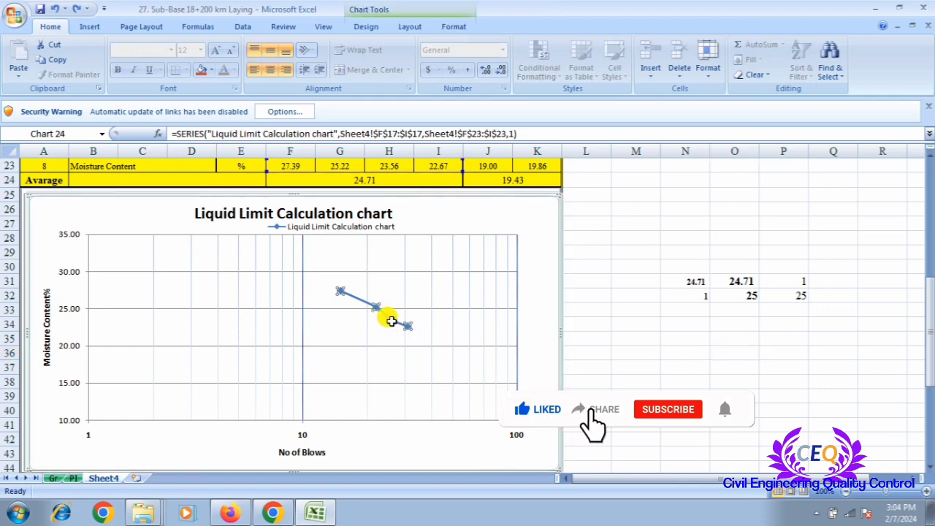
left_click(649, 341)
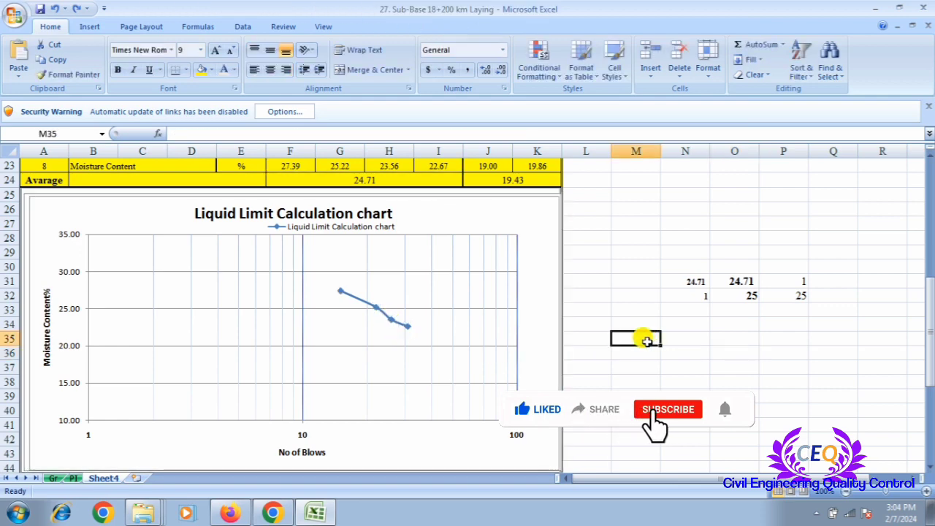
left_click(392, 325)
right_click(388, 321)
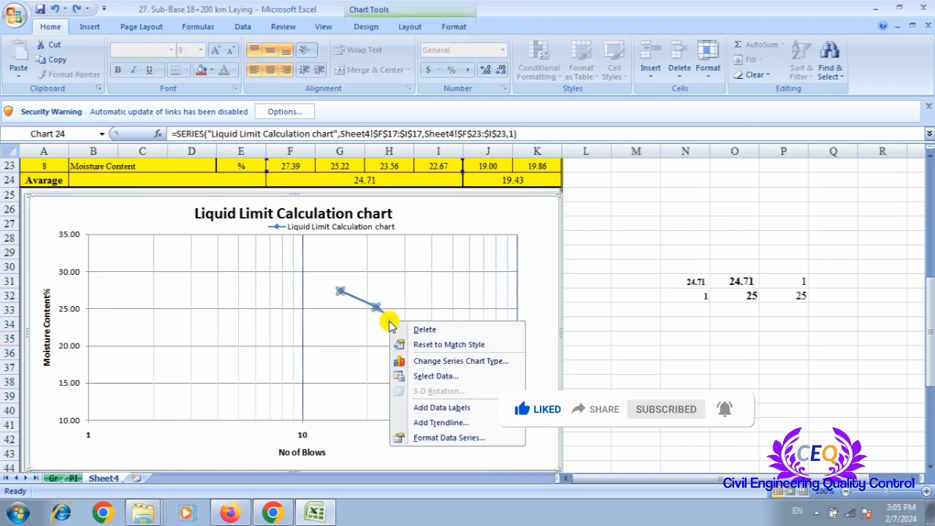
left_click(434, 375)
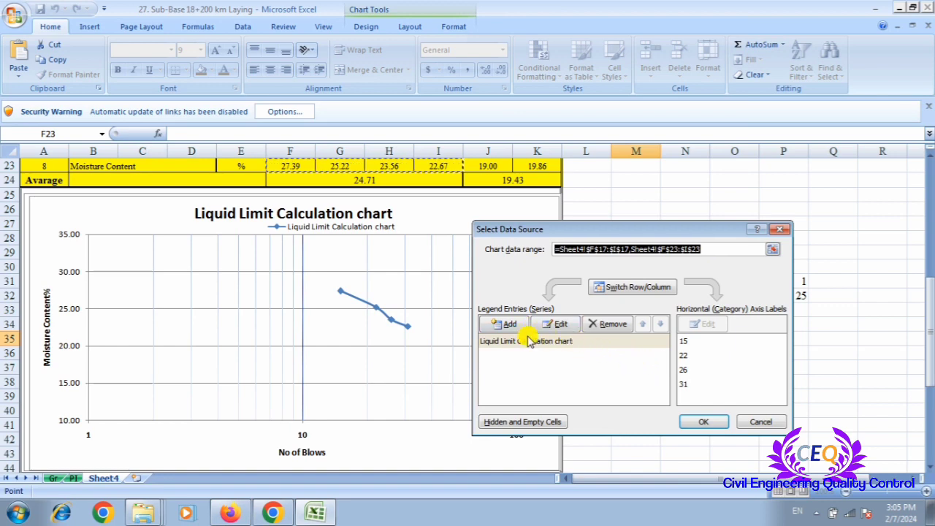
left_click(505, 324)
left_click_drag(649, 274, 670, 337)
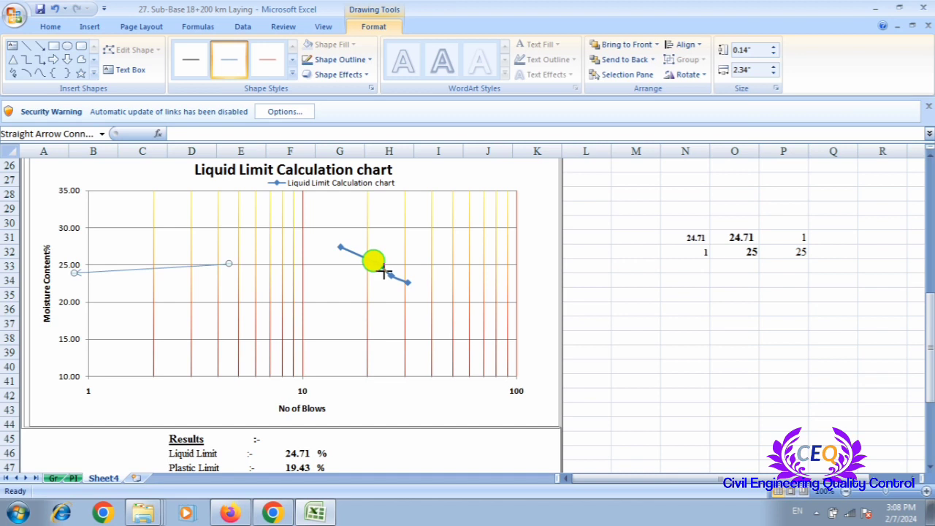
Step: Stretch the arrow horizontally from the curve to the vertical axis, about 4.53" wide and 0" high, and apply the black line preset
left_click_drag(385, 270, 382, 269)
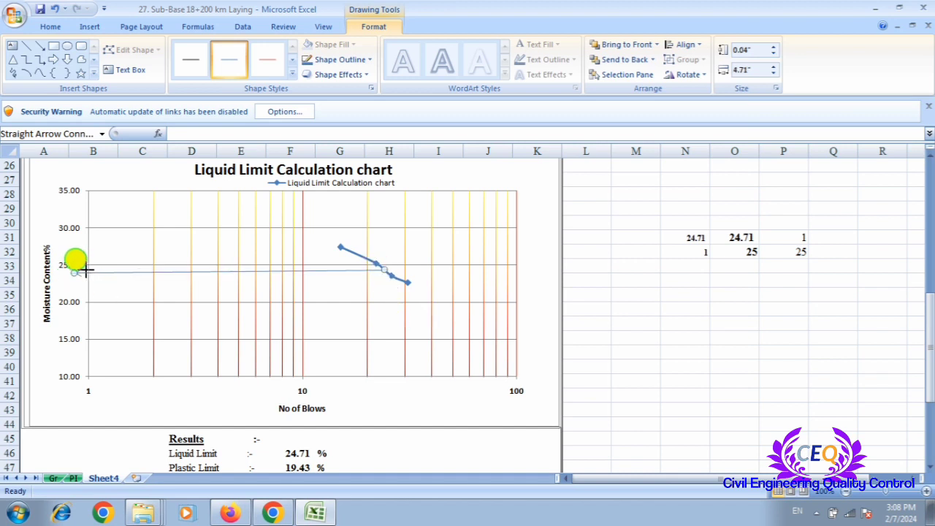
left_click_drag(85, 269, 86, 270)
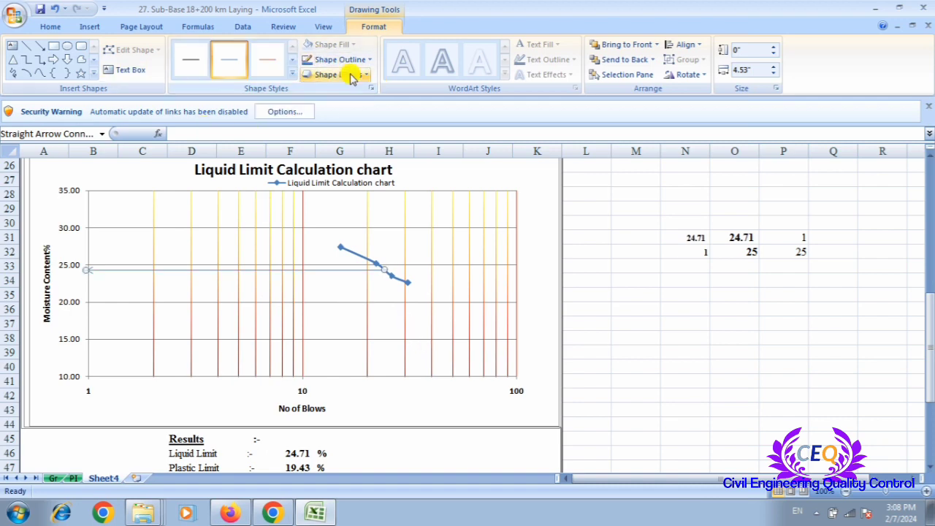
left_click(191, 64)
left_click(673, 353)
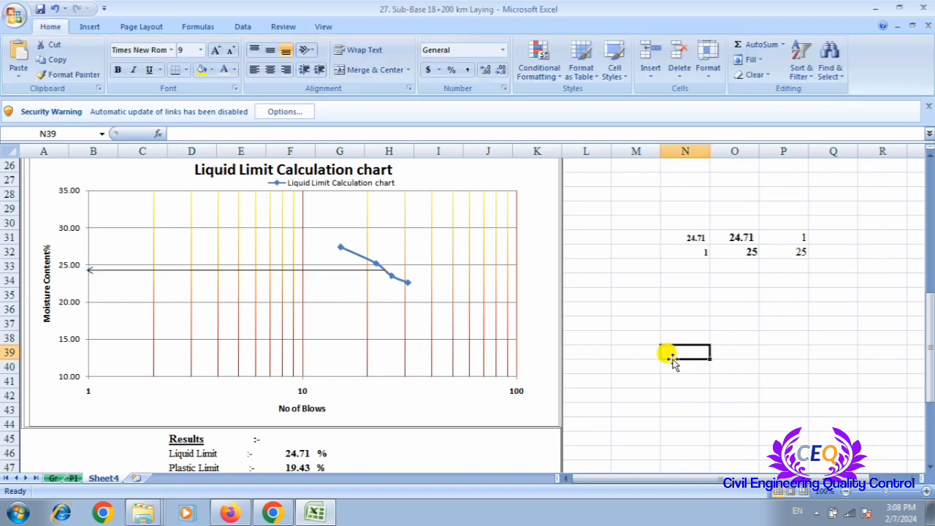
Step: Draw a vertical line about 1.73" long from the arrow's start on the curve down to the horizontal axis and apply the black line preset
left_click(91, 27)
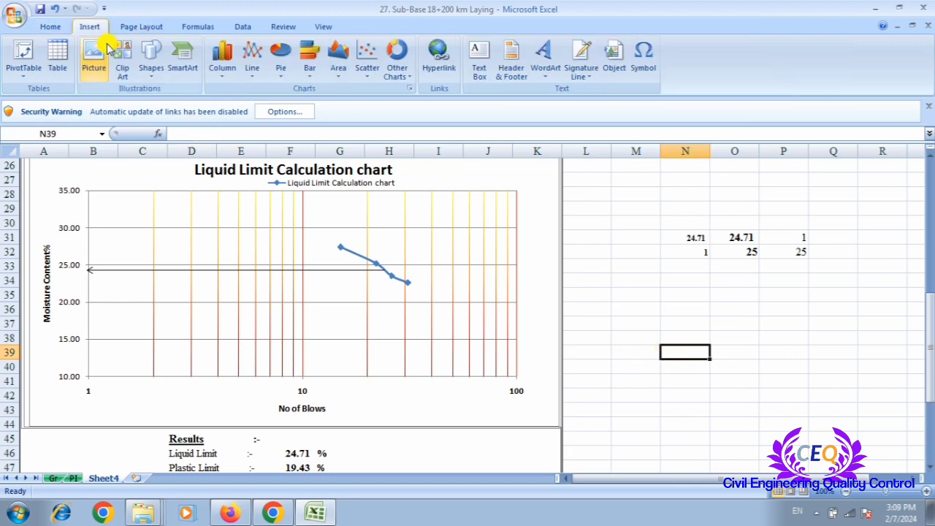
left_click(151, 62)
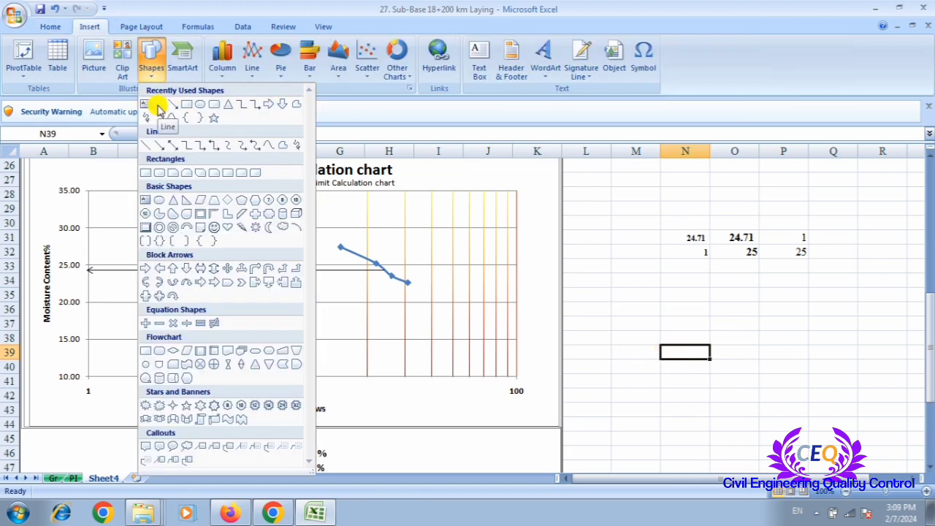
left_click(159, 110)
left_click_drag(380, 266, 449, 335)
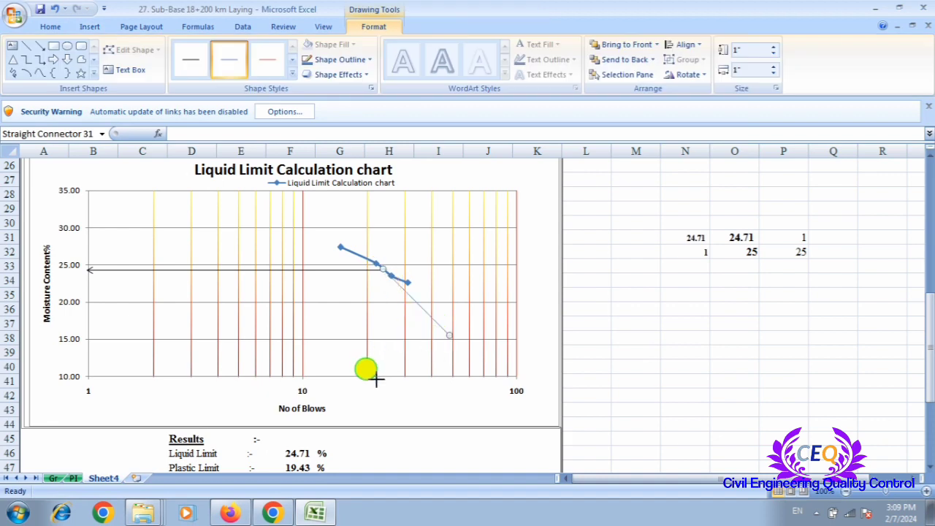
left_click_drag(381, 381, 381, 382)
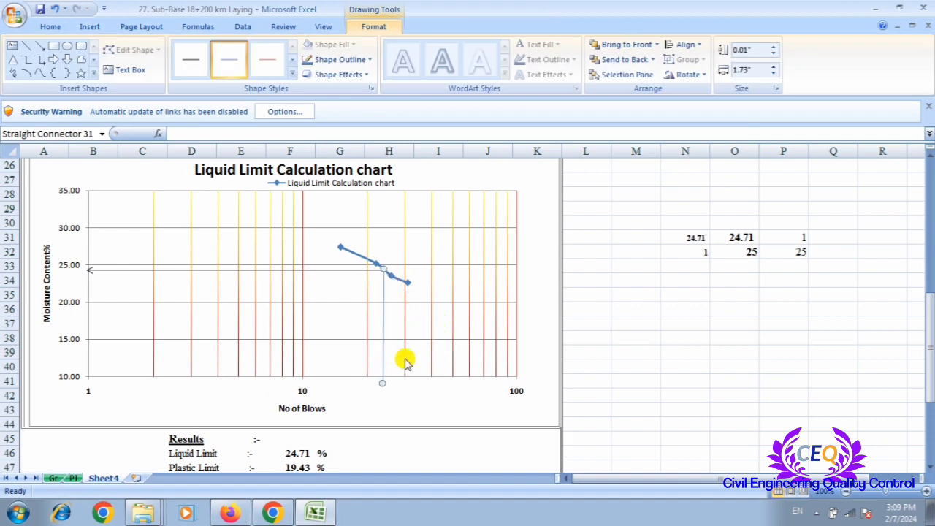
left_click(621, 323)
left_click(384, 307)
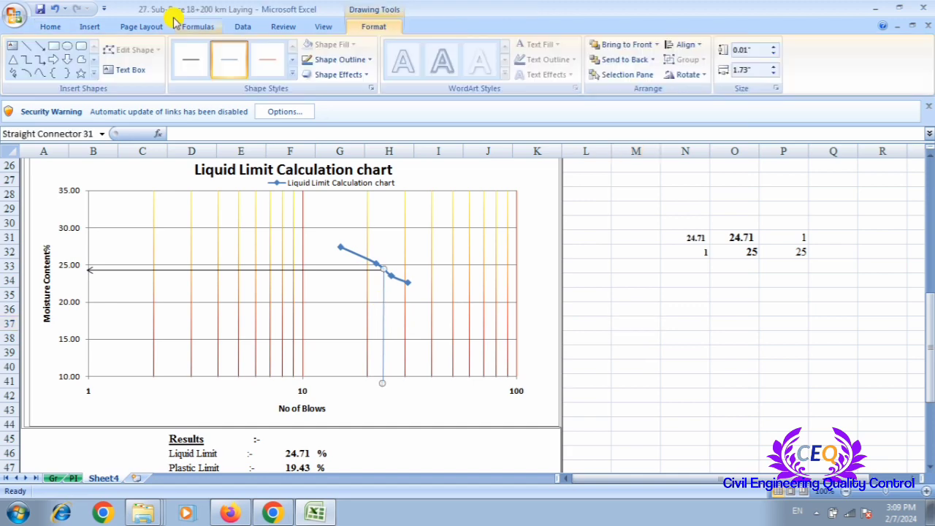
left_click(192, 63)
left_click(664, 352)
Step: Fill the Liquid Limit result cell F46 with yellow
scroll(496, 312, "down", 2)
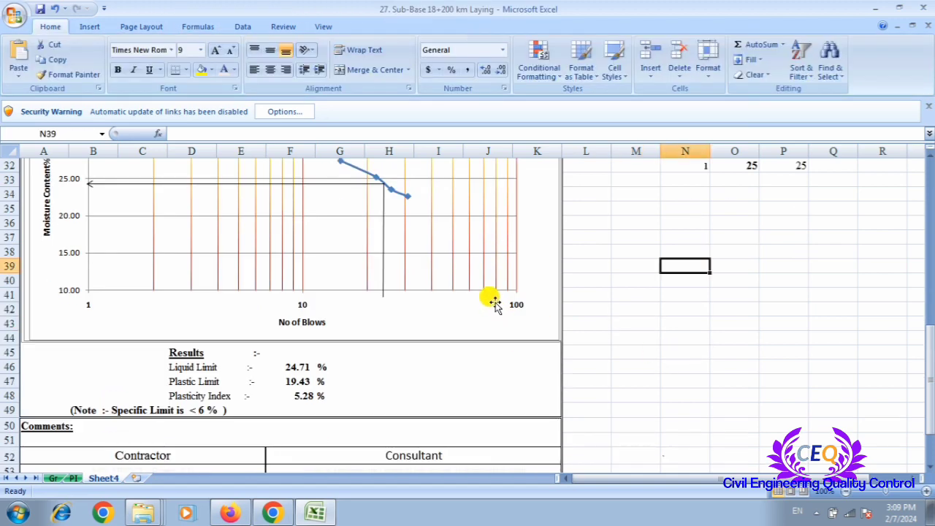
scroll(495, 306, "up", 3)
scroll(495, 305, "down", 1)
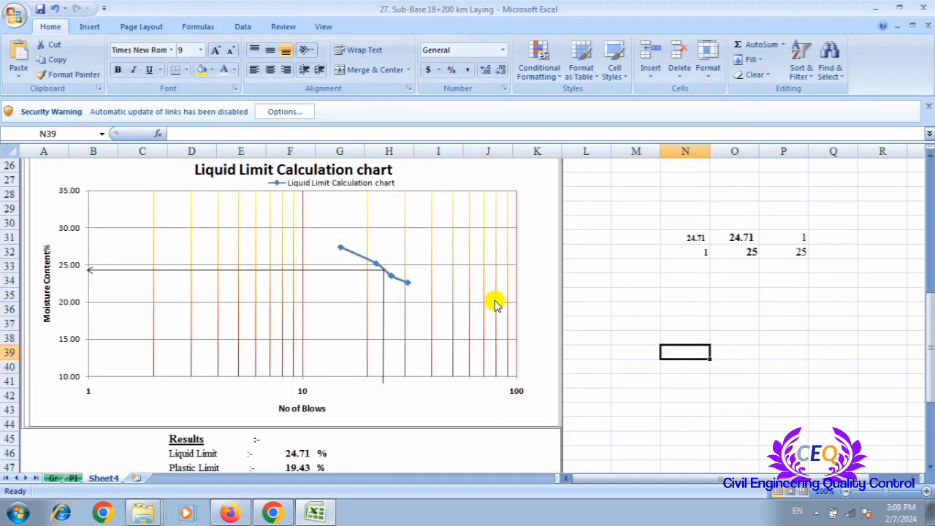
scroll(494, 302, "up", 6)
scroll(336, 284, "down", 9)
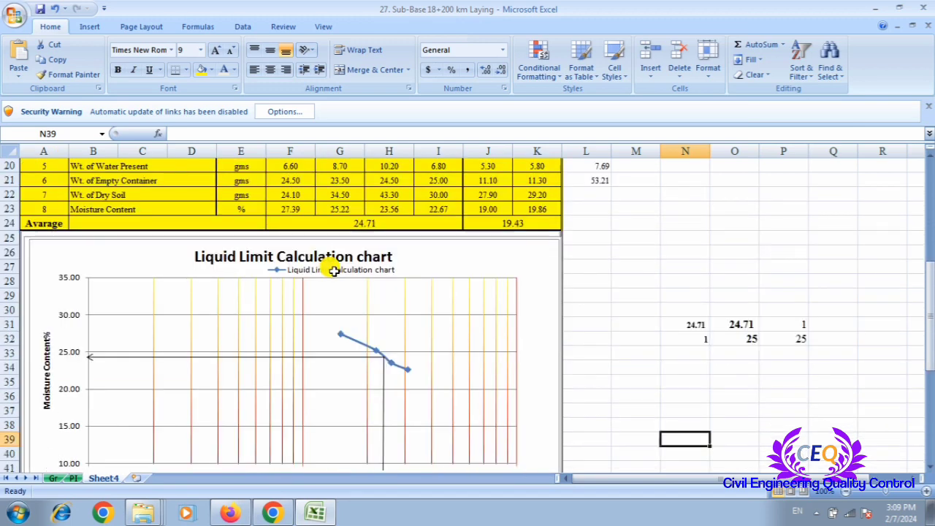
left_click(293, 324)
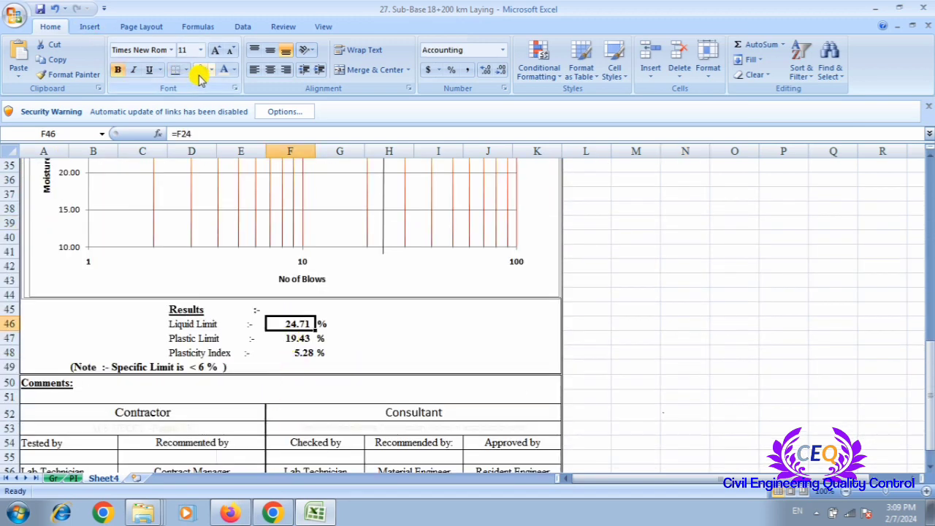
left_click(201, 69)
Step: Colour the Plastic Limit result in F47 red and fill the Plasticity Index result in F48 with yellow
left_click(296, 338)
left_click(233, 70)
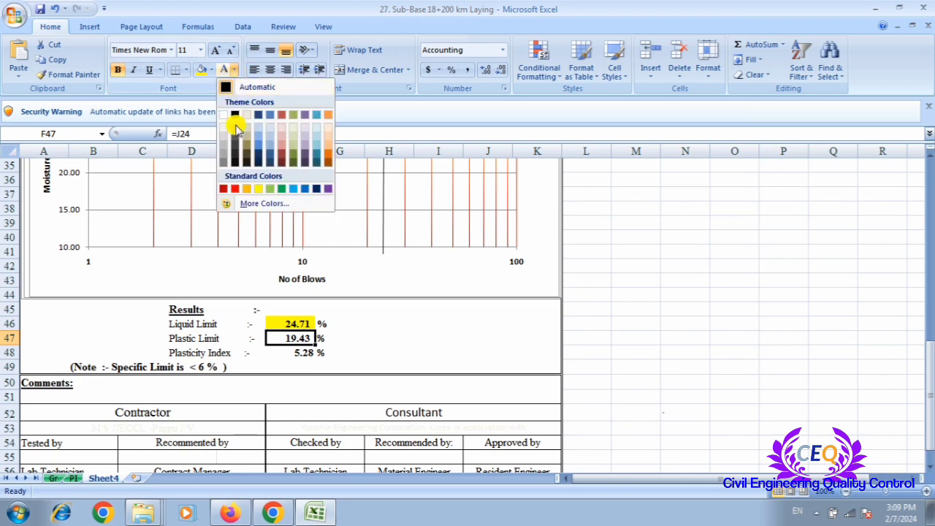
left_click(238, 193)
left_click(636, 366)
left_click(299, 352)
left_click(200, 69)
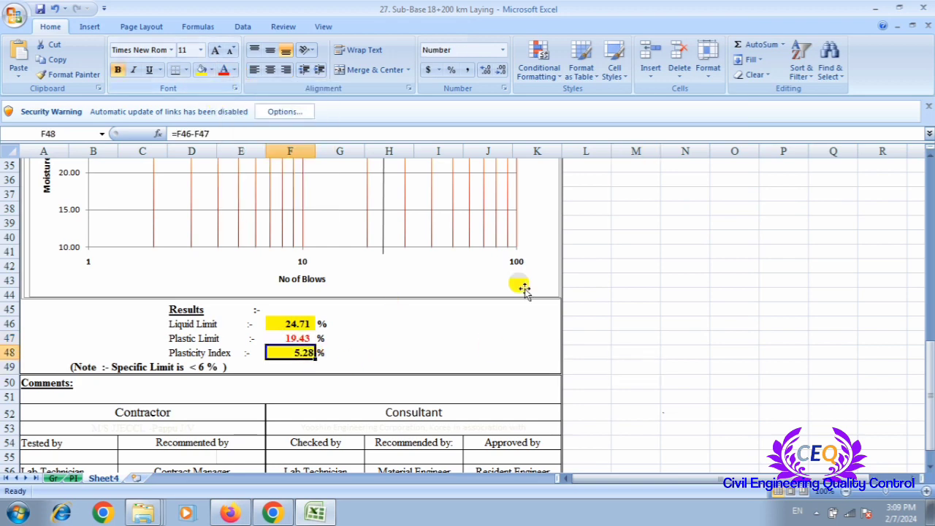
left_click(701, 352)
scroll(127, 343, "down", 1)
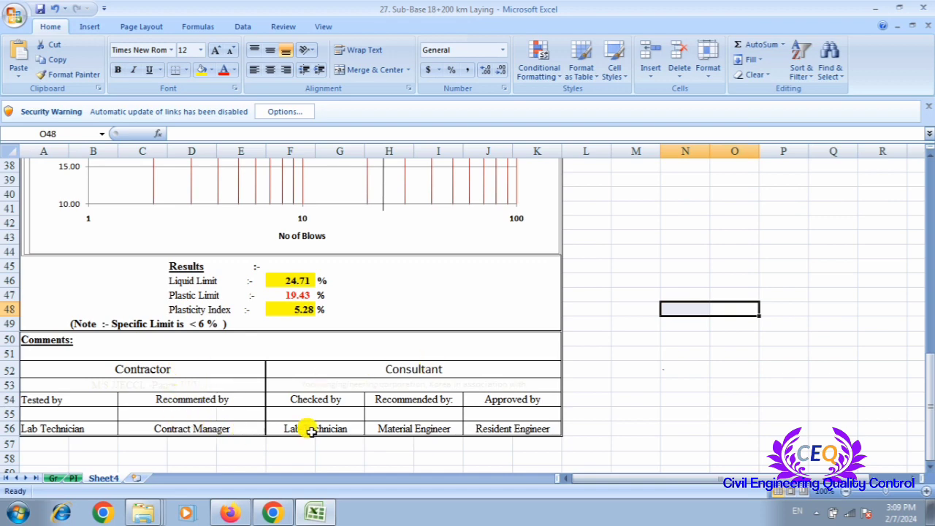
scroll(471, 401, "up", 1)
scroll(347, 358, "up", 1)
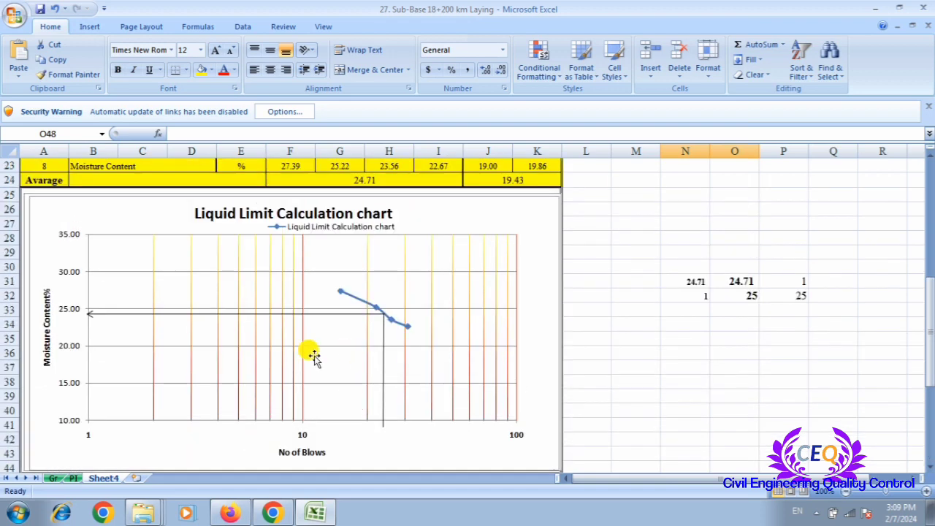
left_click(186, 313)
left_click(89, 27)
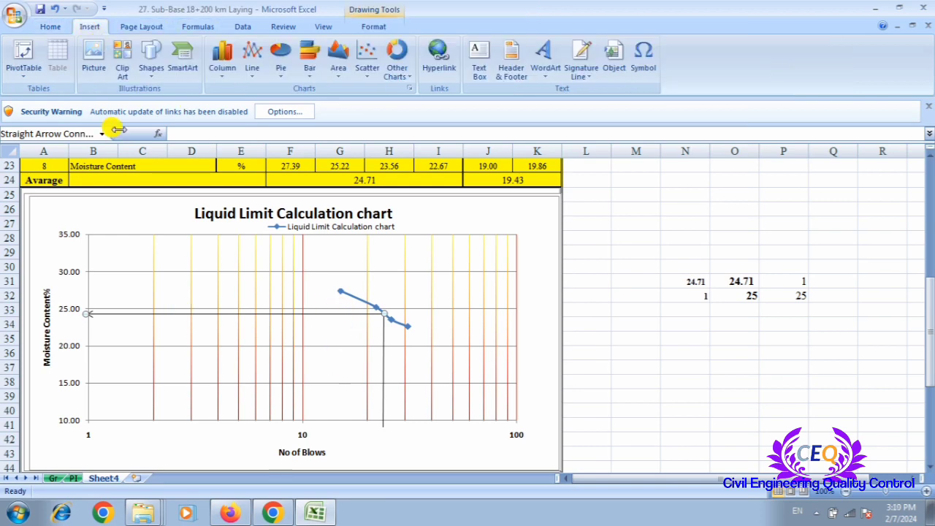
left_click(151, 62)
left_click(381, 321)
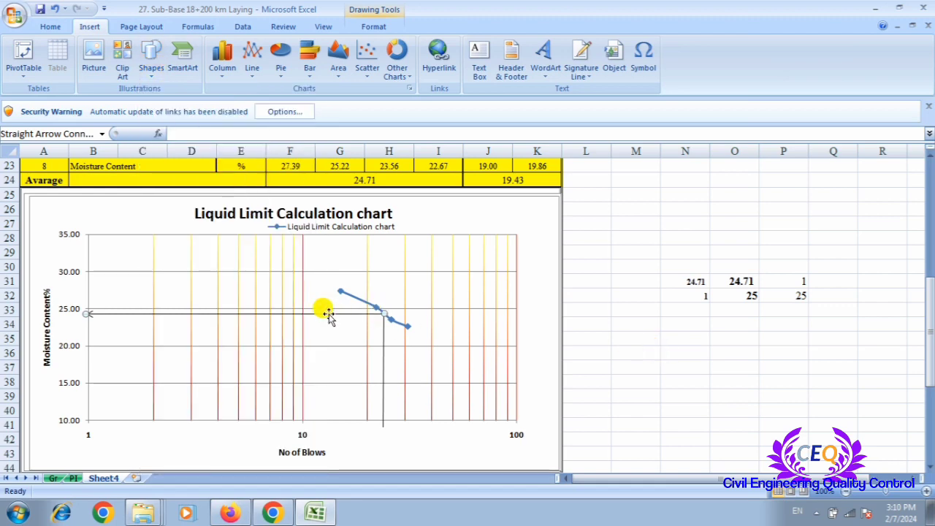
left_click(660, 377)
Step: Enlarge the chart's plot area toward the lower right so it fills more of the chart frame
scroll(405, 332, "down", 1)
left_click(513, 332)
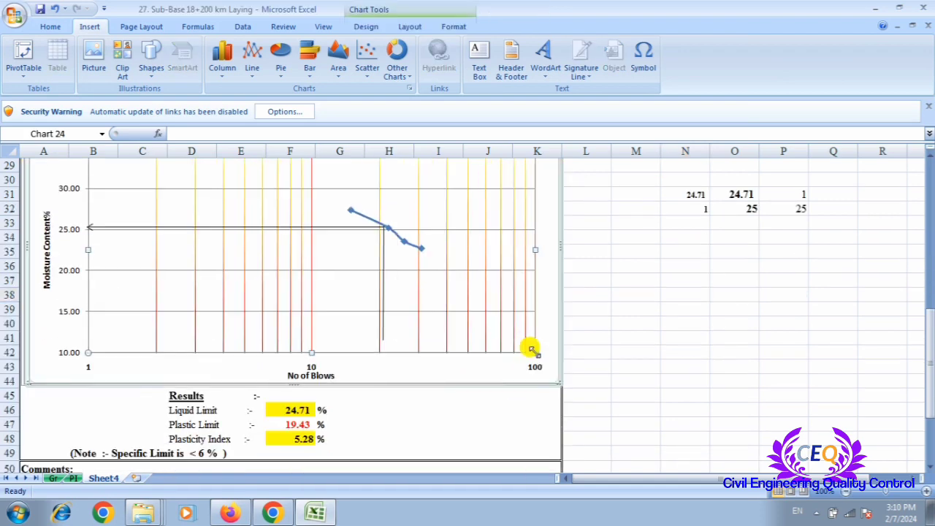
left_click(655, 378)
Step: Examine the chart, the results section, the test data table and the average moisture content formula in F24
scroll(434, 367, "up", 2)
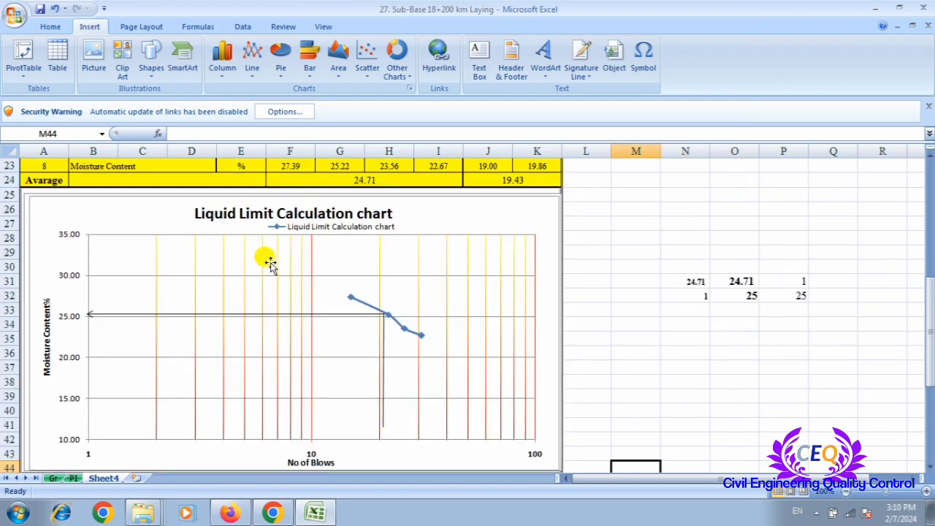
scroll(269, 261, "down", 1)
scroll(334, 285, "down", 1)
scroll(267, 344, "down", 5)
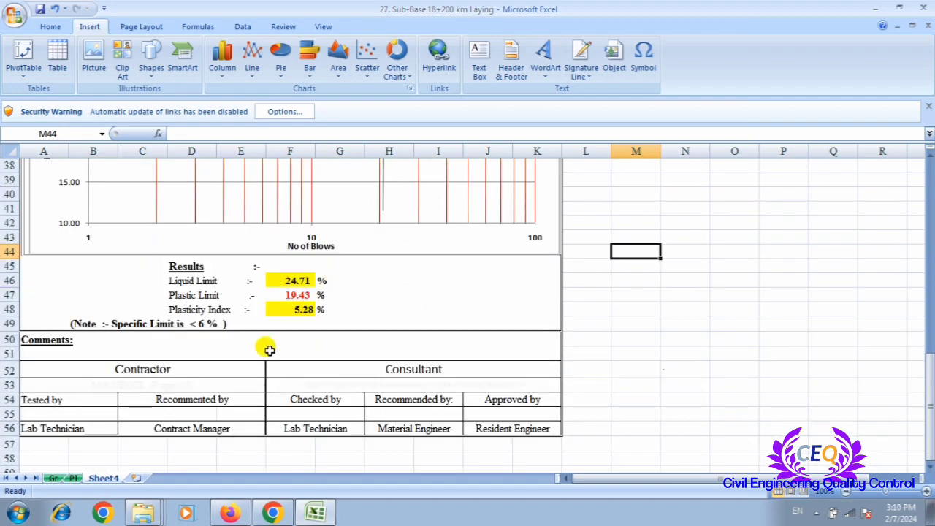
scroll(261, 344, "up", 11)
left_click(438, 311)
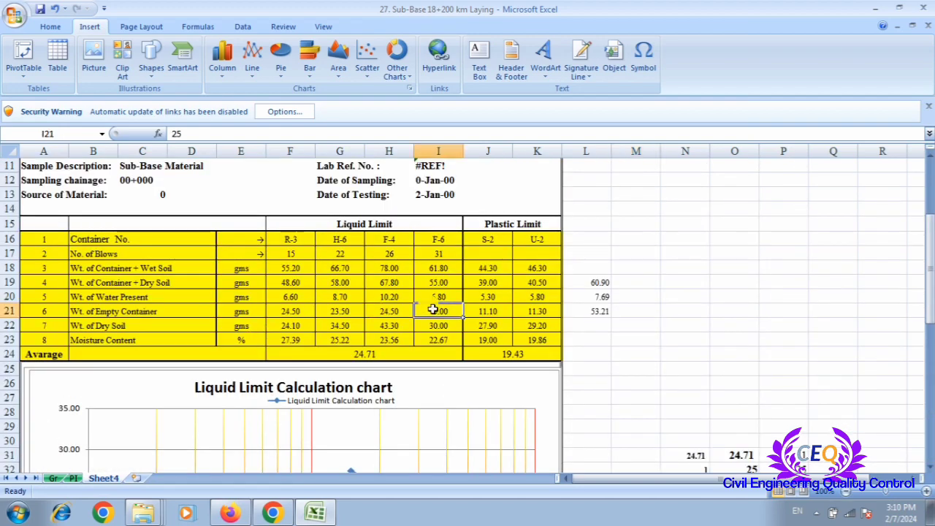
scroll(394, 270, "down", 1)
left_click(365, 248)
scroll(365, 292, "down", 3)
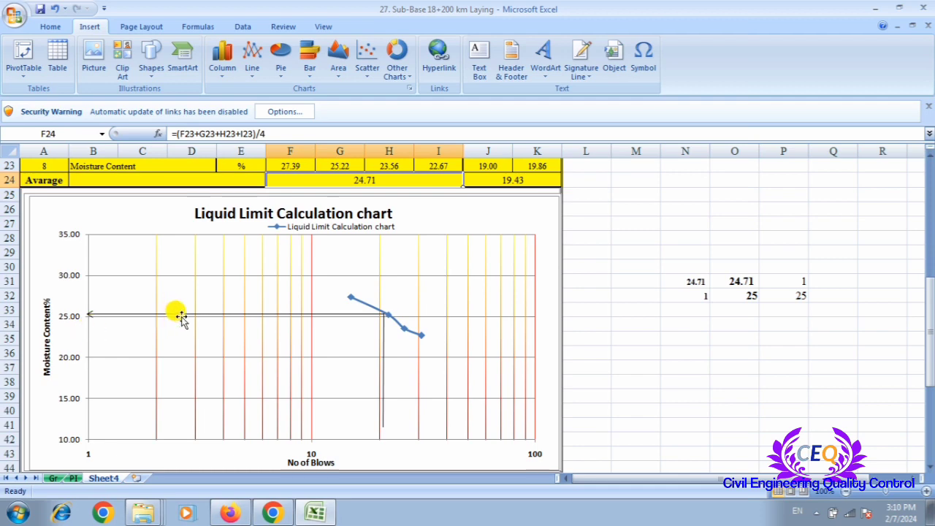
Step: Move the horizontal arrow down and the vertical line to the right so they meet on the curve just below 25.00 moisture content
left_click(235, 314)
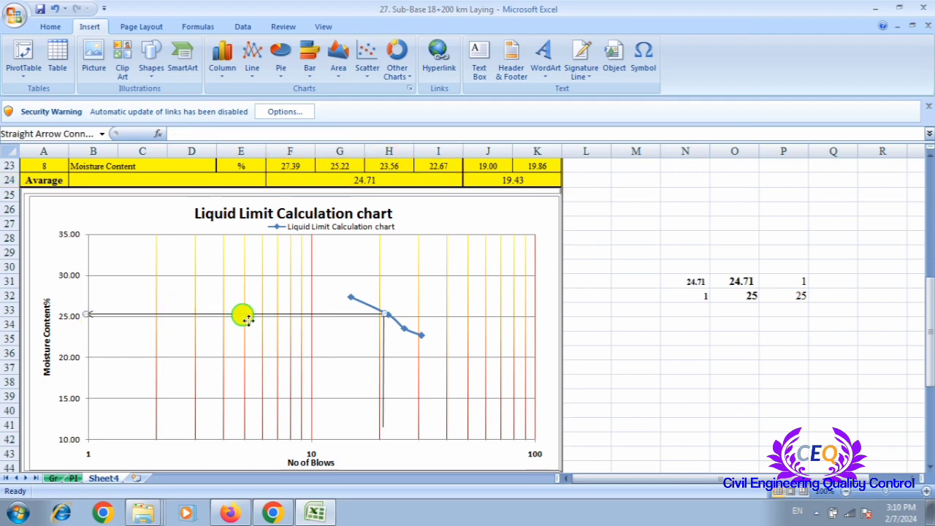
left_click_drag(242, 315, 247, 321)
left_click(384, 343)
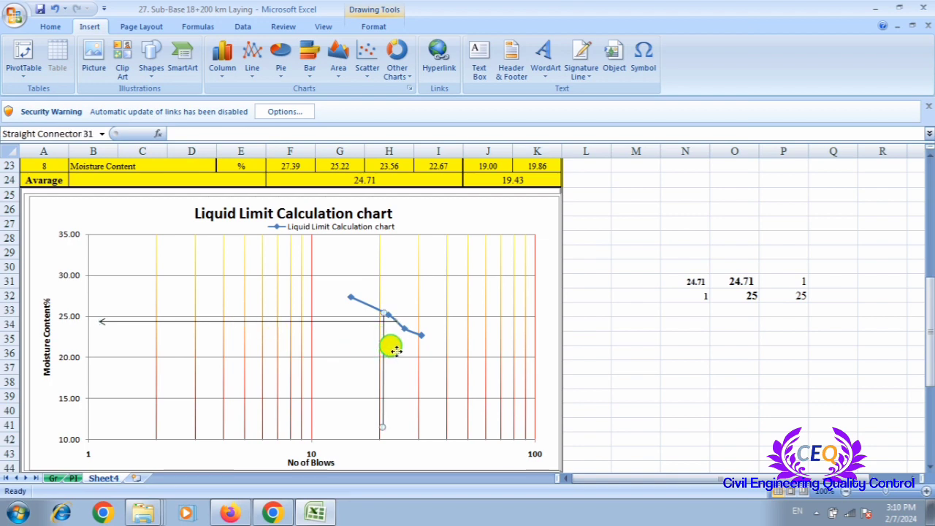
left_click_drag(383, 342, 399, 358)
scroll(396, 397, "down", 2)
left_click(605, 349)
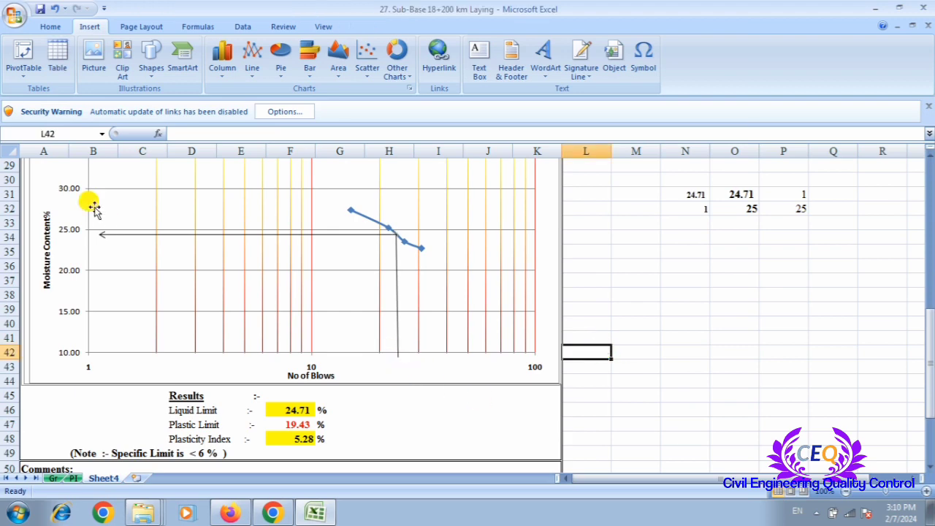
Step: Extend the arrowhead end of the horizontal arrow to just past the vertical axis
left_click(101, 234)
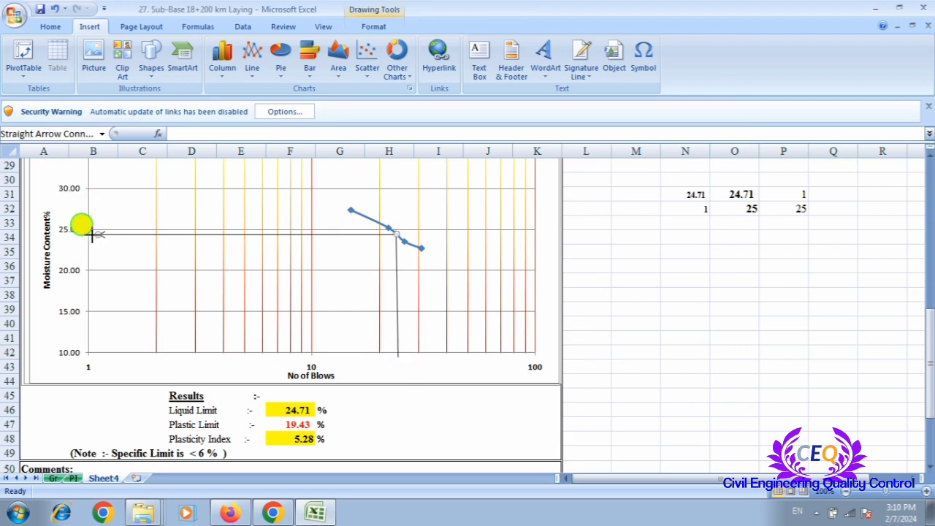
left_click_drag(87, 234, 79, 236)
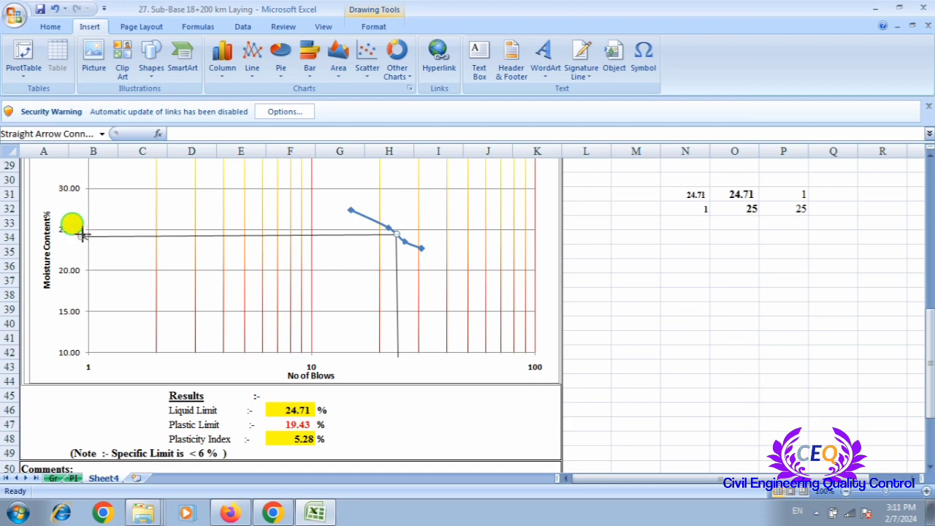
left_click(684, 310)
Step: Set the vertical axis numbers of the chart to font size 10.5 and make them bold
scroll(460, 316, "down", 1)
scroll(463, 318, "up", 3)
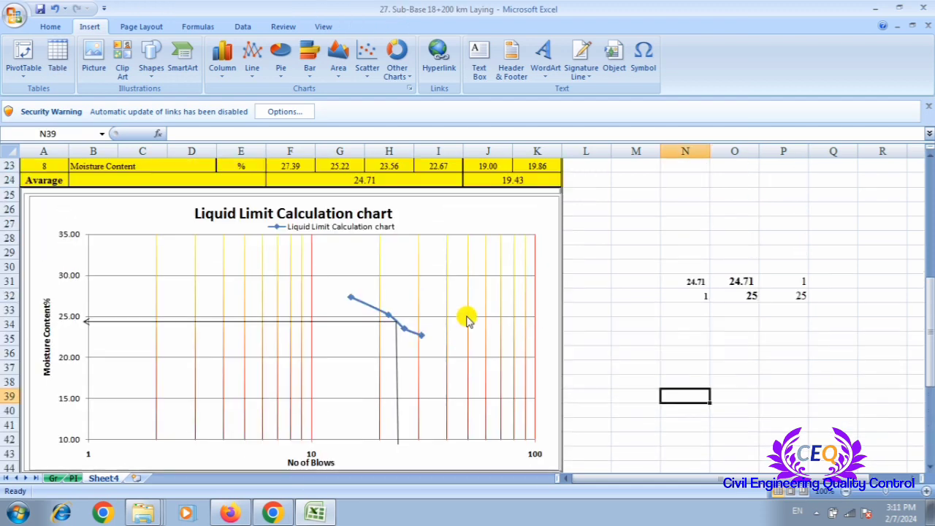
scroll(478, 310, "down", 5)
scroll(326, 323, "up", 4)
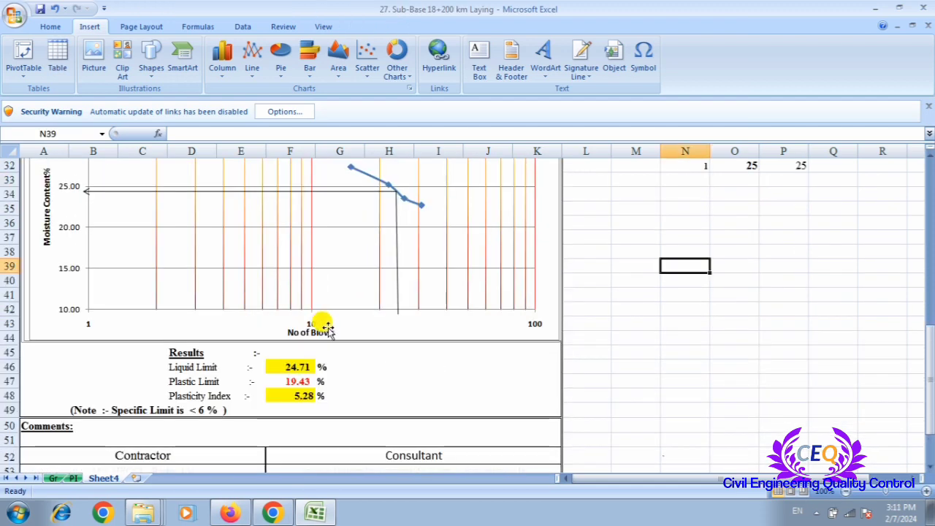
left_click(66, 234)
left_click(52, 29)
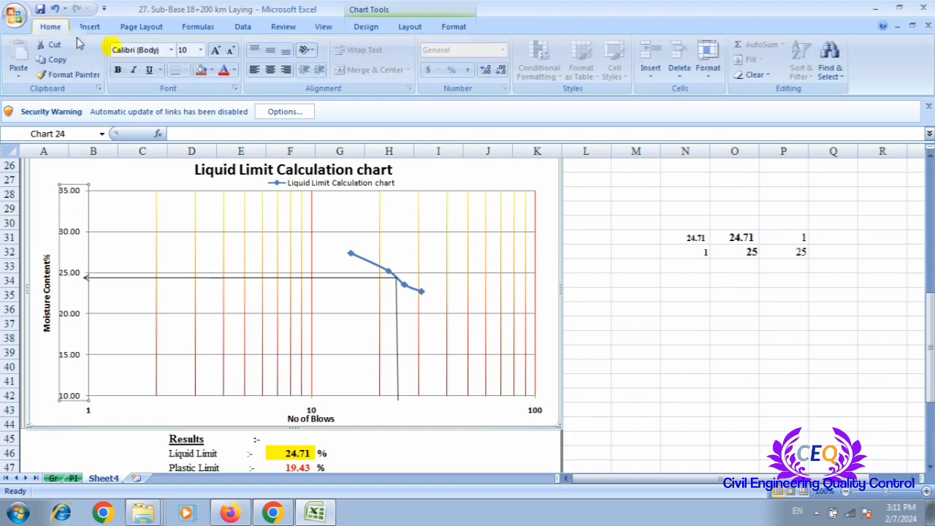
left_click(215, 54)
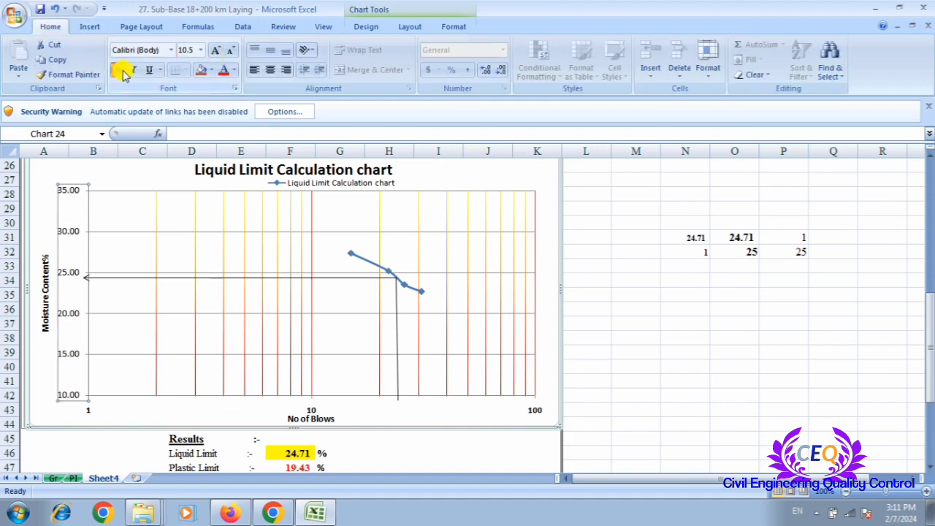
Step: Colour the Moisture Content% and No of Blows axis titles red and set them to font size 11
left_click(44, 284)
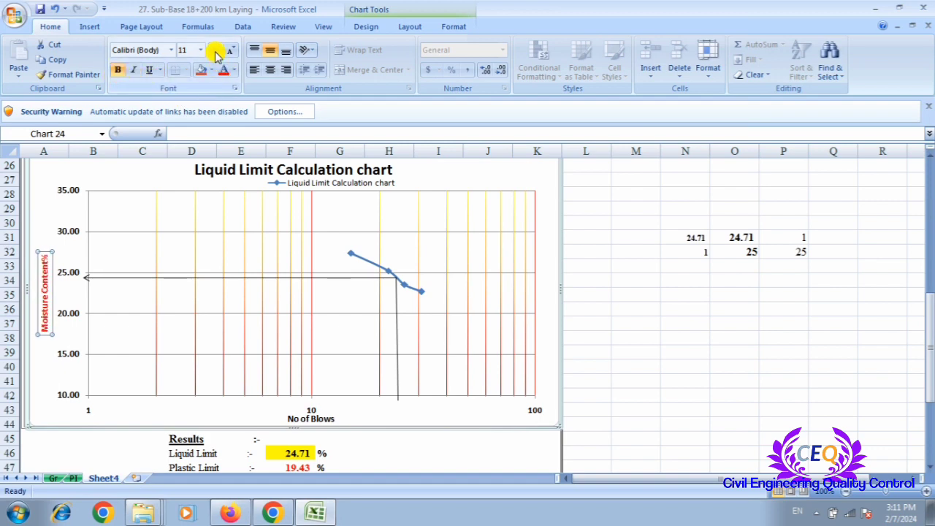
left_click(621, 368)
scroll(511, 371, "down", 1)
left_click(310, 375)
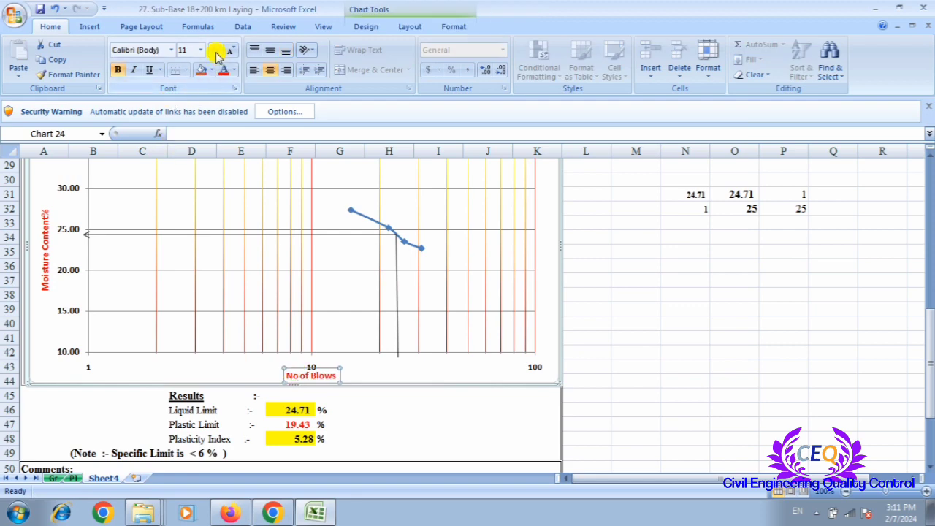
left_click(736, 352)
left_click(538, 368)
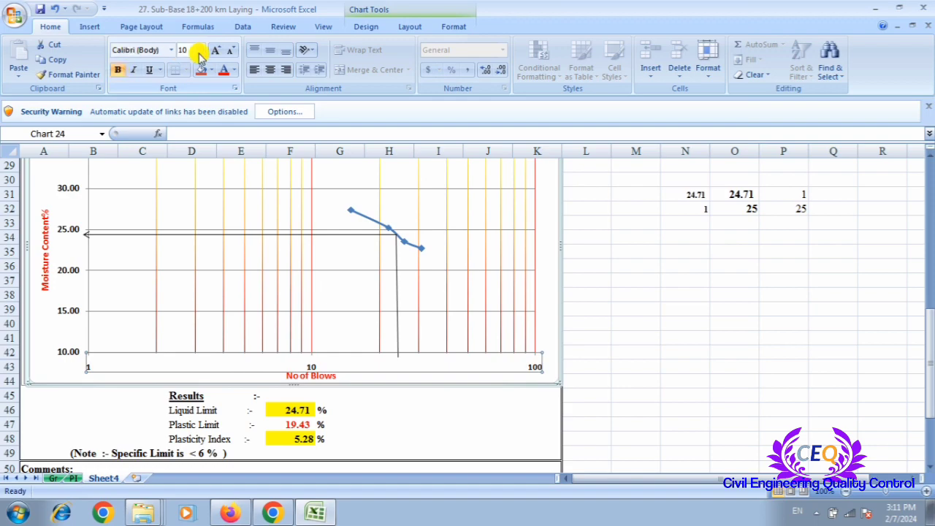
left_click(666, 350)
Step: Look over the report from the results section up to the header rows
scroll(539, 364, "down", 3)
scroll(312, 316, "up", 12)
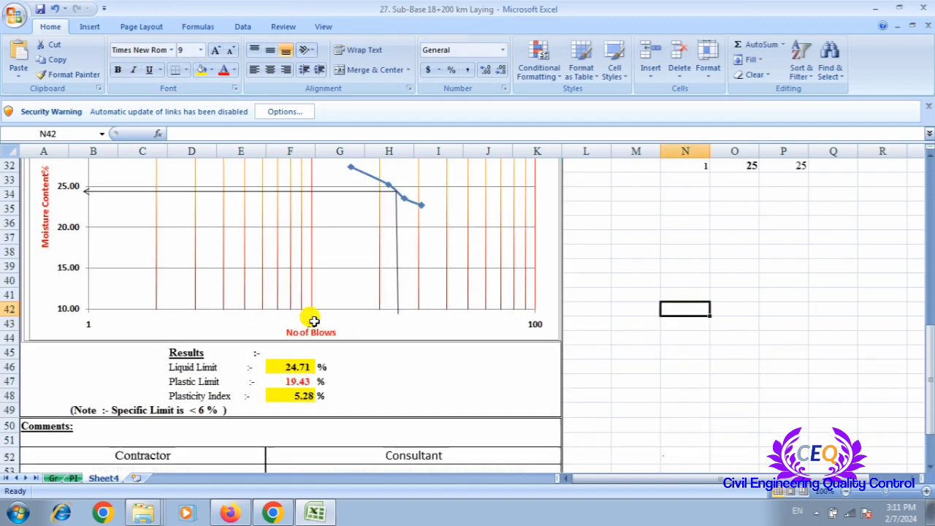
scroll(316, 323, "down", 3)
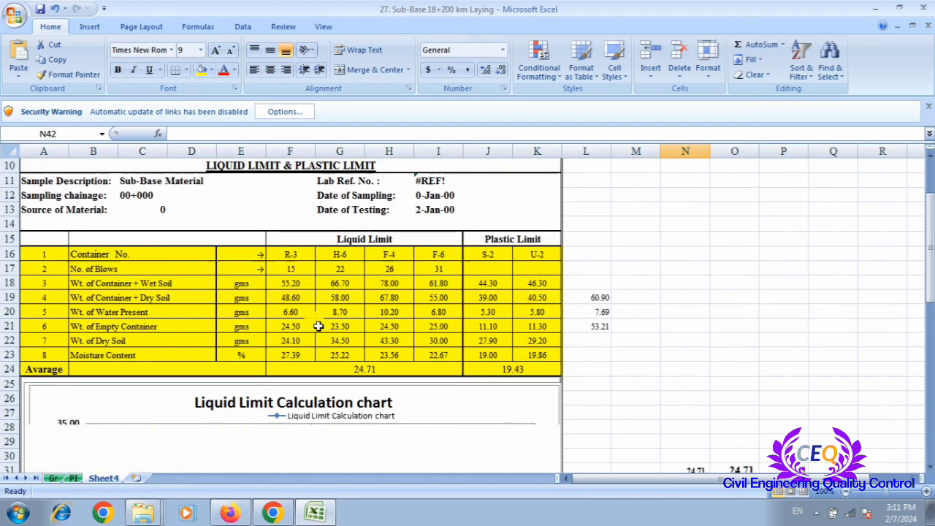
scroll(319, 325, "up", 3)
left_click_drag(106, 163, 127, 274)
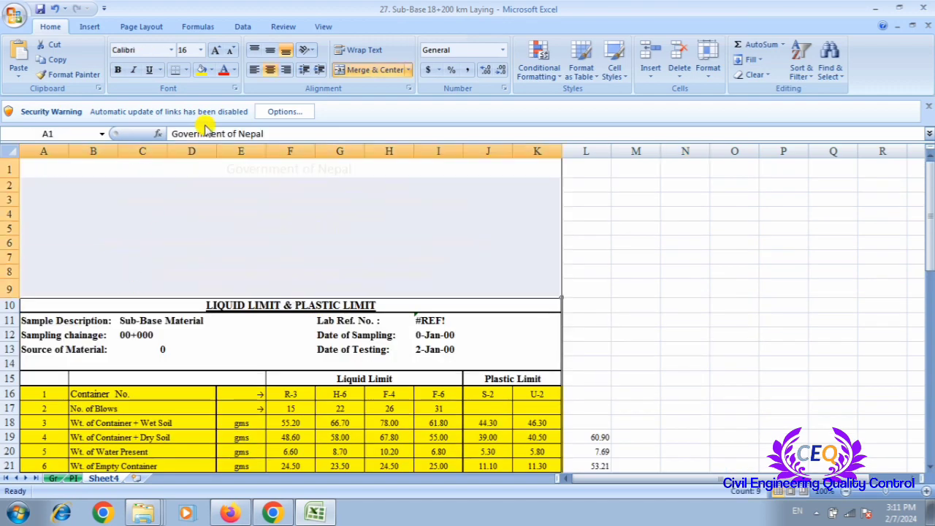
left_click(714, 317)
scroll(683, 303, "down", 8)
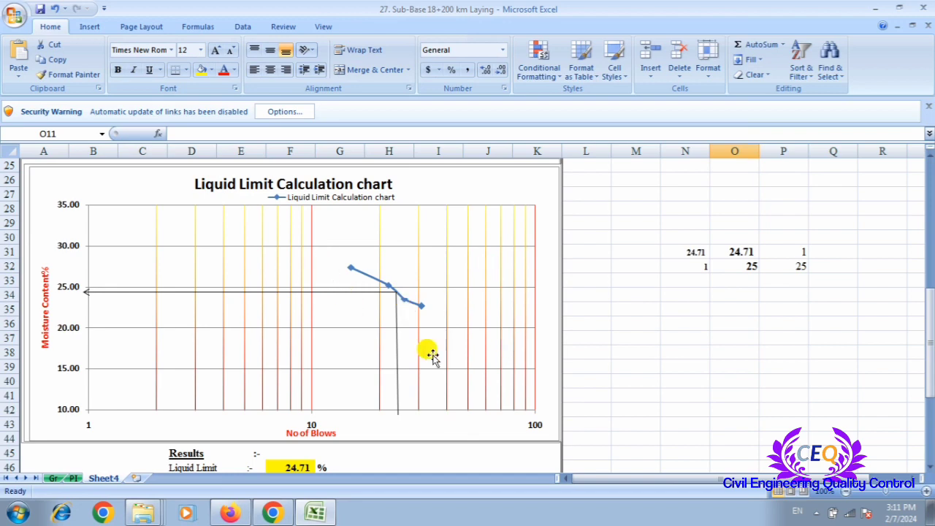
Step: Try adding an exponential trendline with its R-squared value to the liquid limit series
left_click(391, 288)
right_click(391, 288)
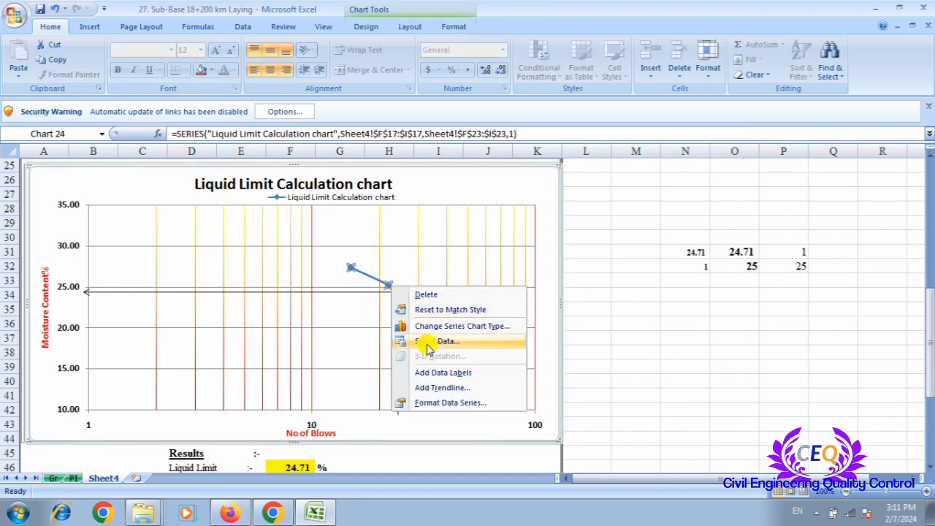
left_click(445, 387)
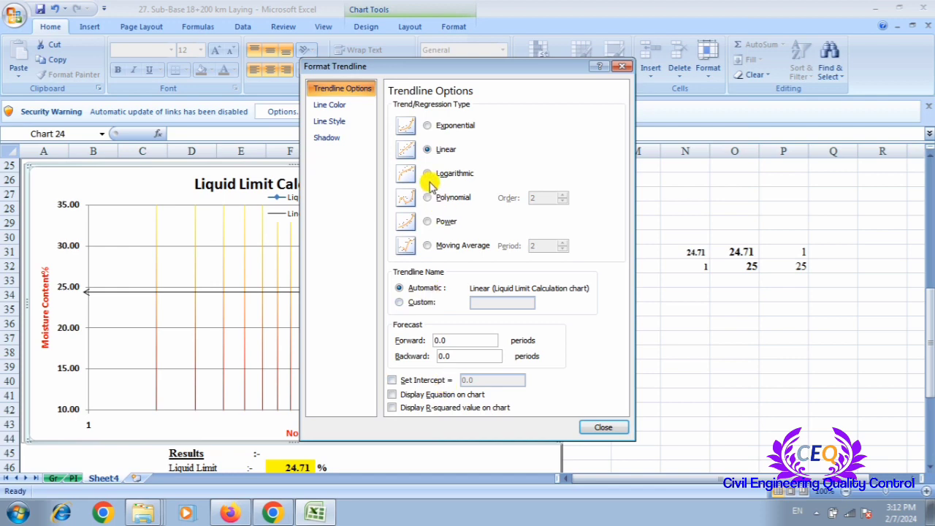
left_click(429, 129)
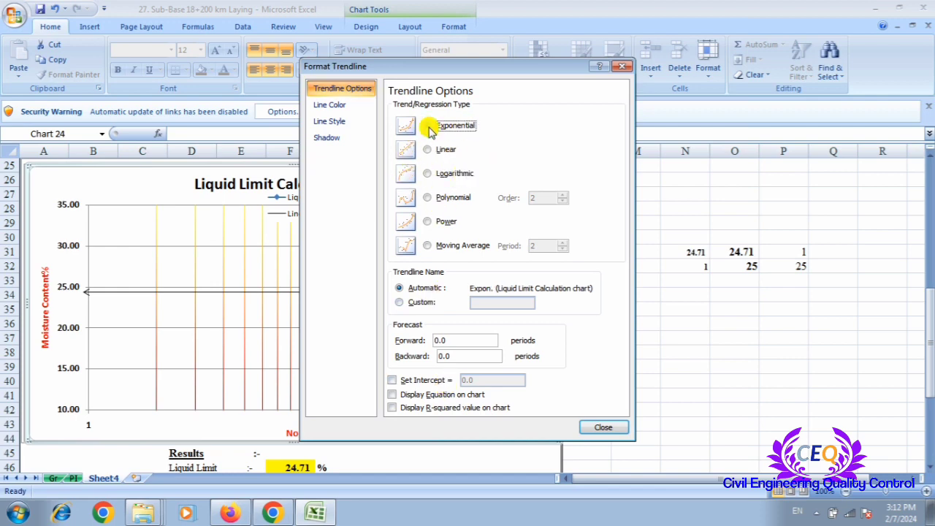
left_click(428, 220)
left_click(429, 175)
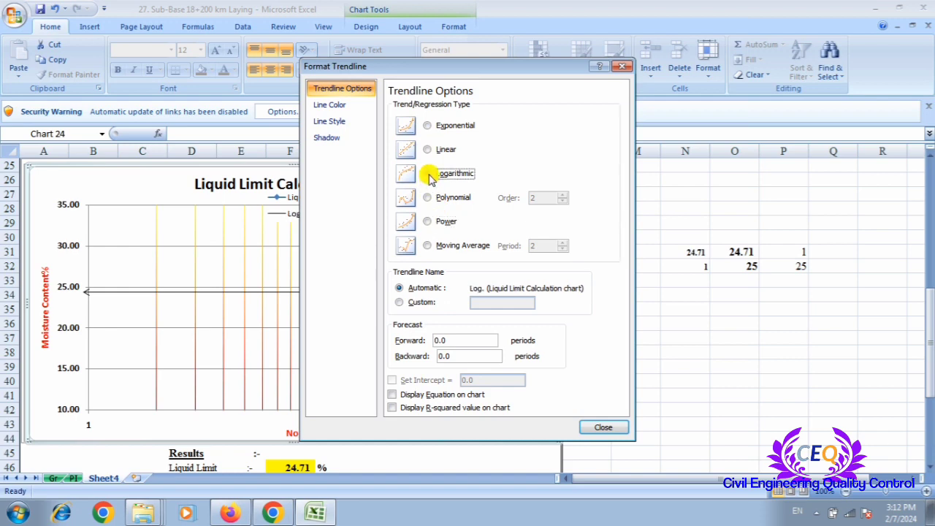
left_click(428, 127)
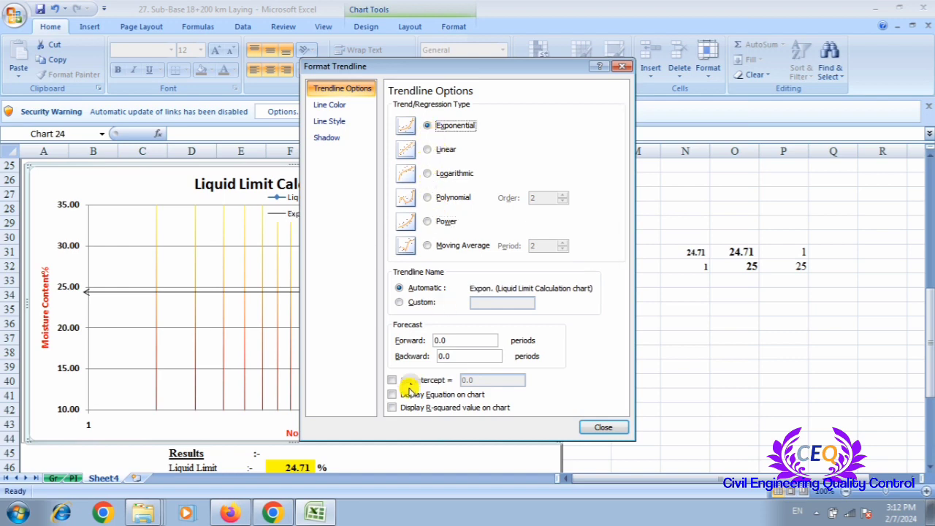
left_click(597, 425)
left_click(646, 360)
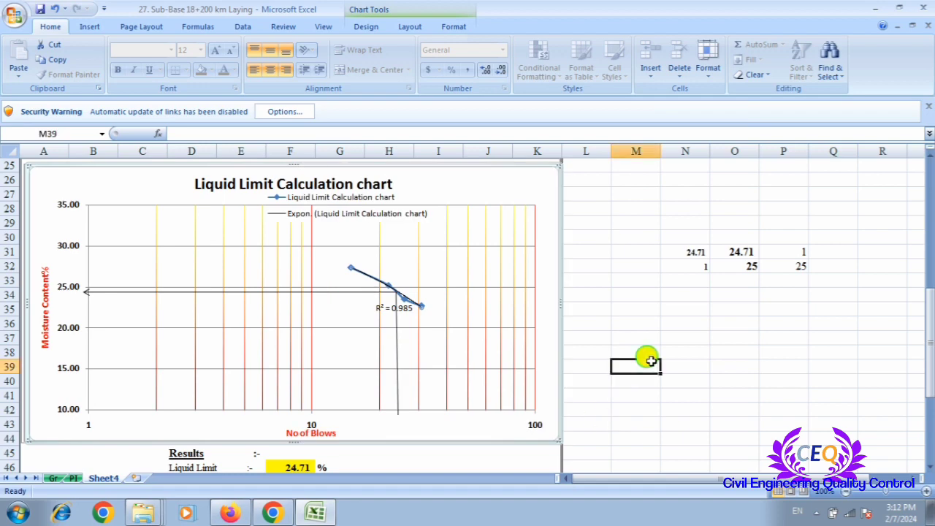
Step: Undo the trendline added to the liquid limit series
left_click(662, 295)
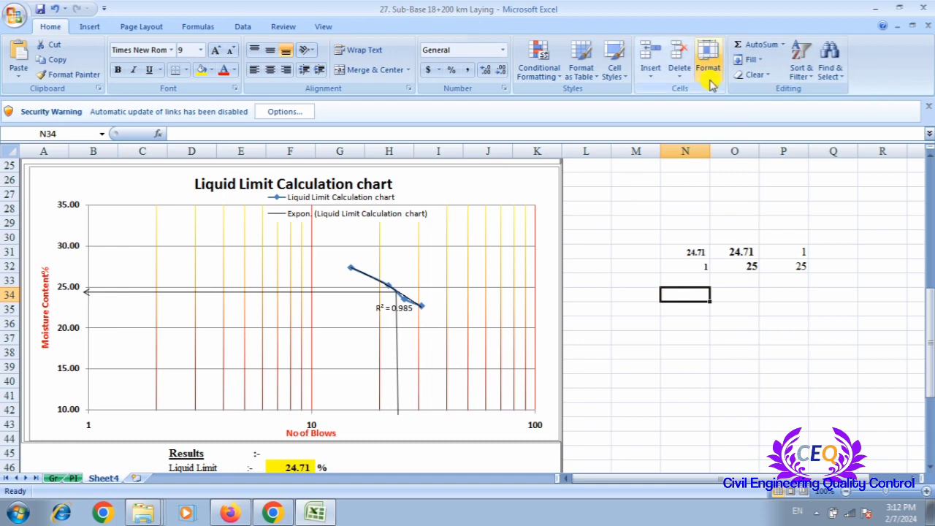
left_click(708, 76)
left_click(646, 268)
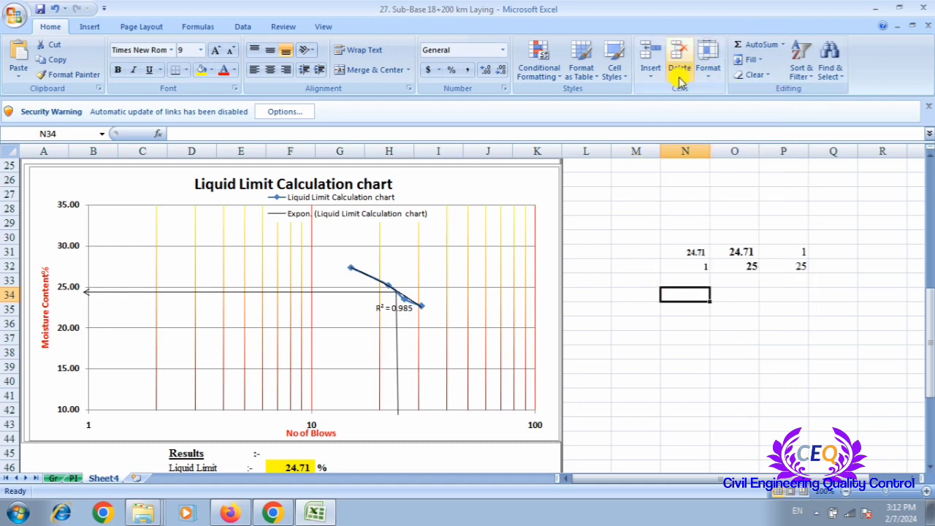
left_click(55, 9)
left_click(54, 9)
left_click(55, 9)
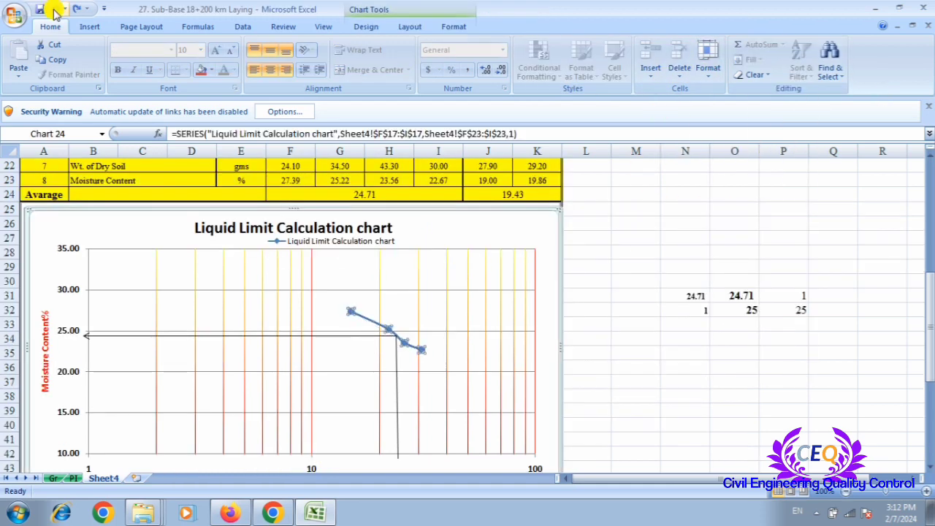
left_click(611, 358)
scroll(533, 313, "down", 3)
scroll(428, 303, "up", 3)
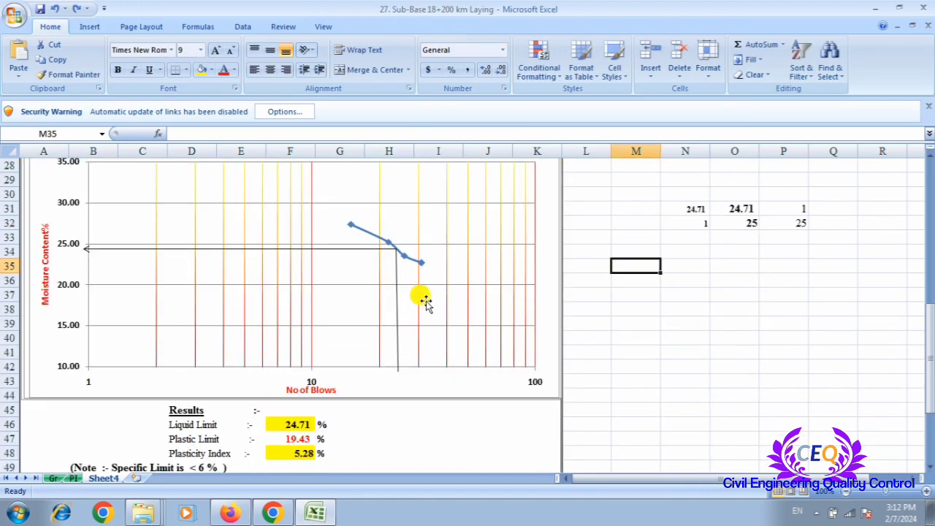
scroll(434, 315, "down", 1)
scroll(435, 316, "up", 5)
scroll(435, 316, "down", 5)
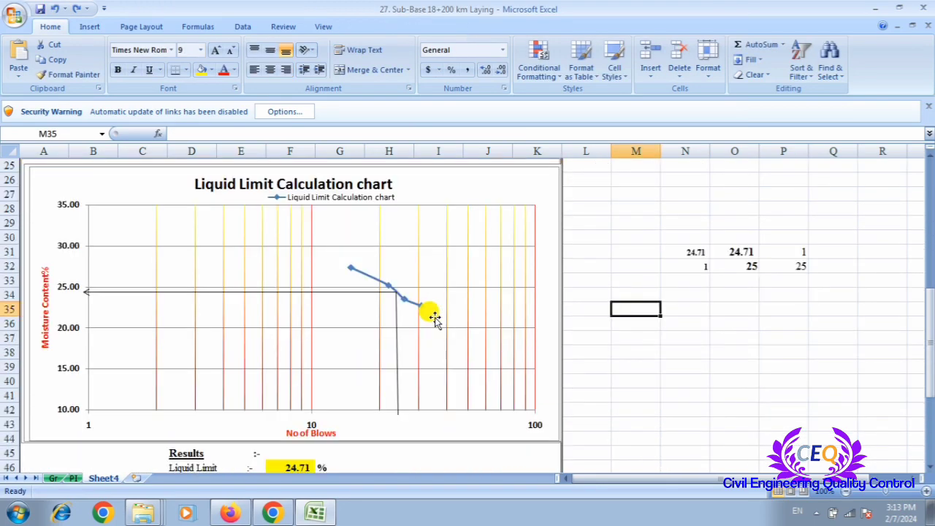
scroll(434, 315, "up", 8)
scroll(435, 320, "down", 9)
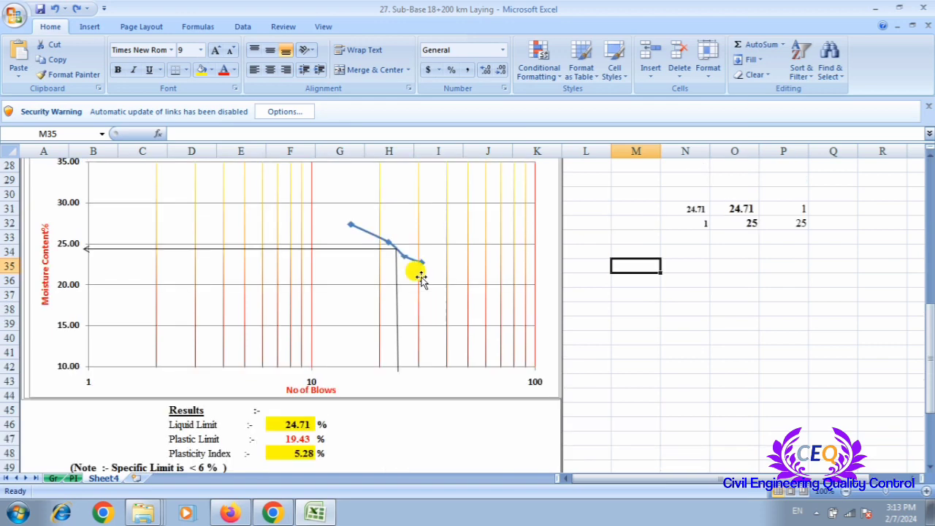
Step: Give the liquid limit series a solid light blue line with 3% transparency
right_click(418, 262)
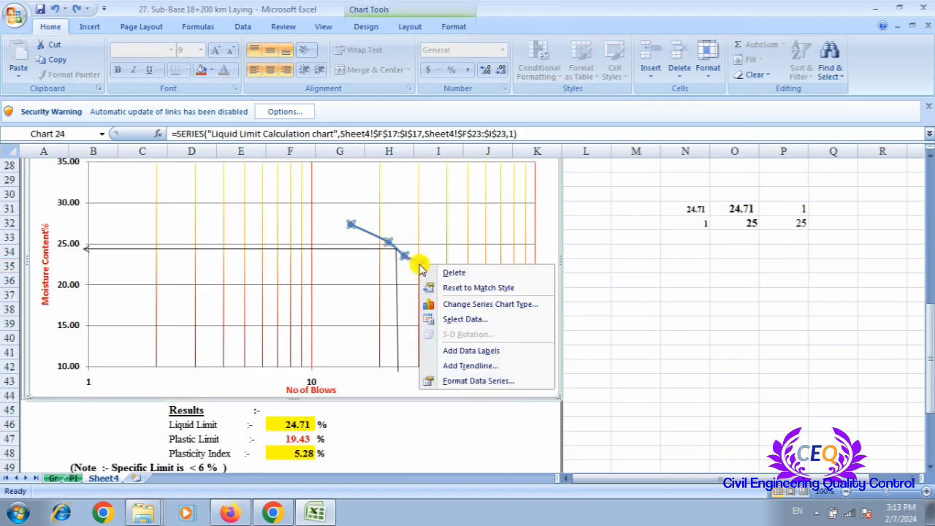
left_click(495, 384)
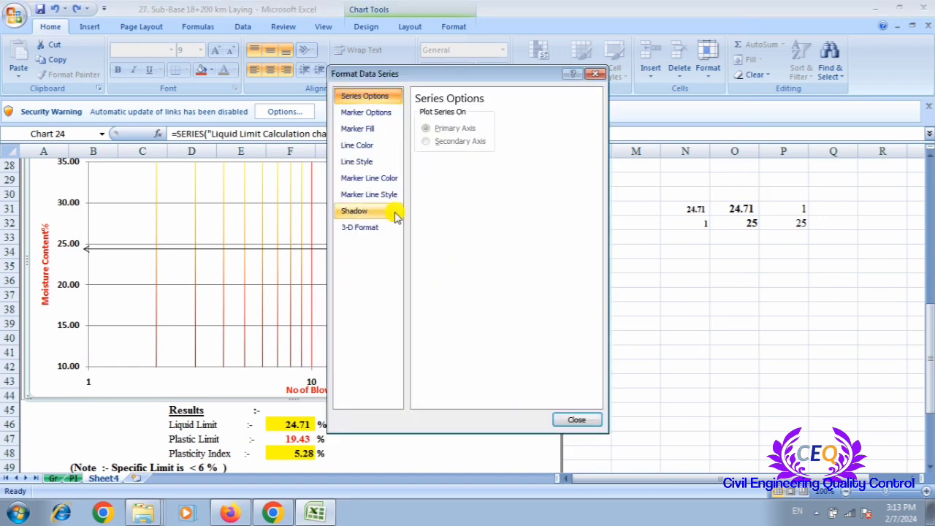
left_click(363, 146)
left_click(422, 129)
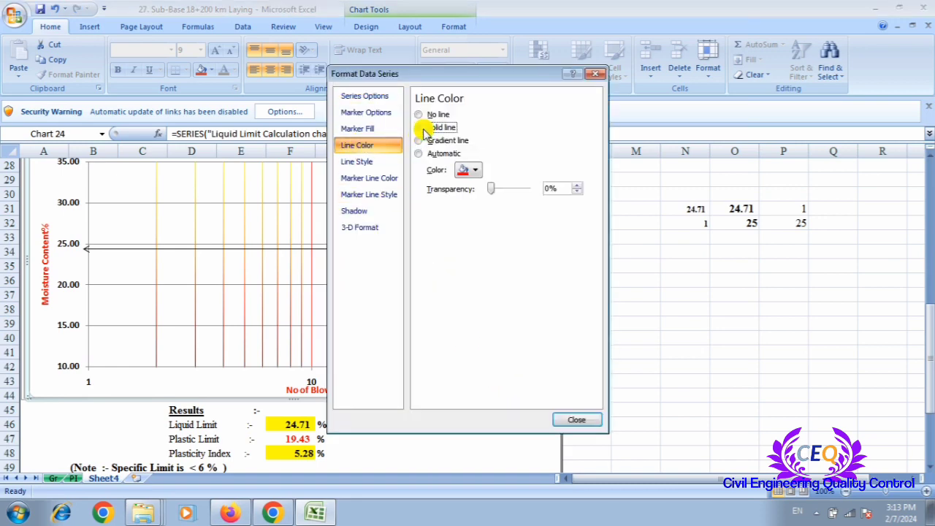
left_click(471, 170)
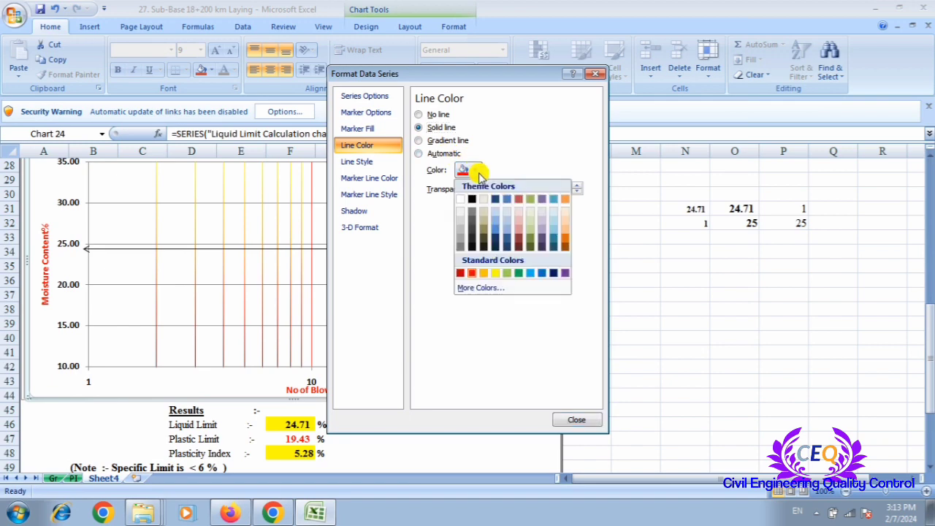
left_click(526, 273)
left_click(577, 187)
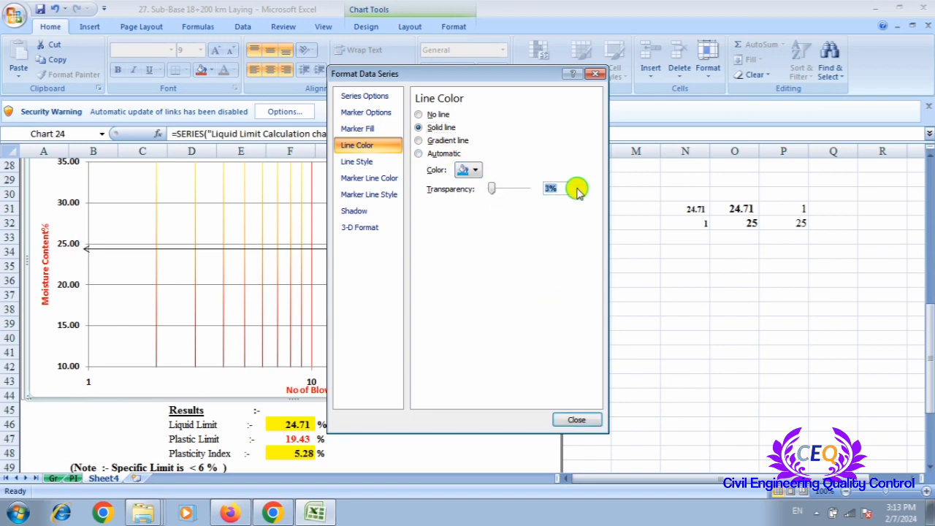
left_click(576, 420)
left_click(635, 365)
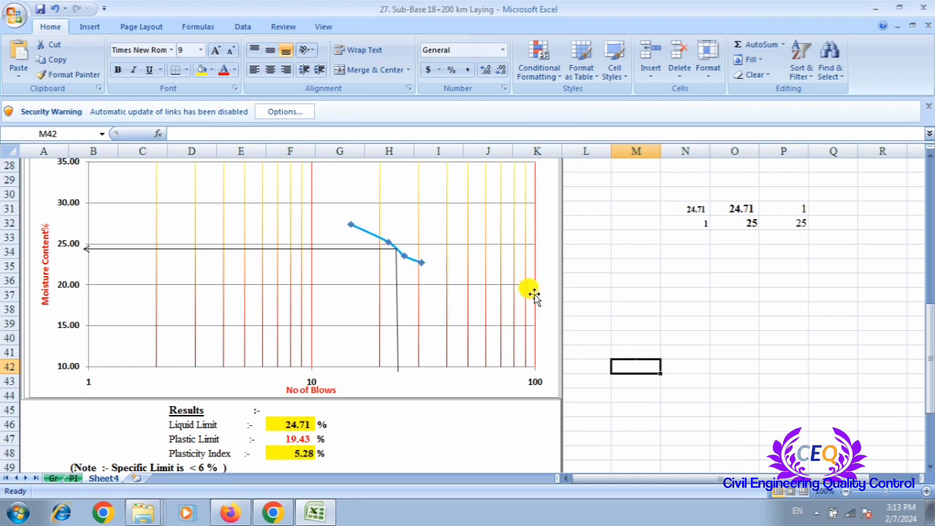
Step: Change the font colour of the Moisture Content% and No of Blows axis titles to black
scroll(534, 294, "up", 4)
scroll(481, 309, "down", 2)
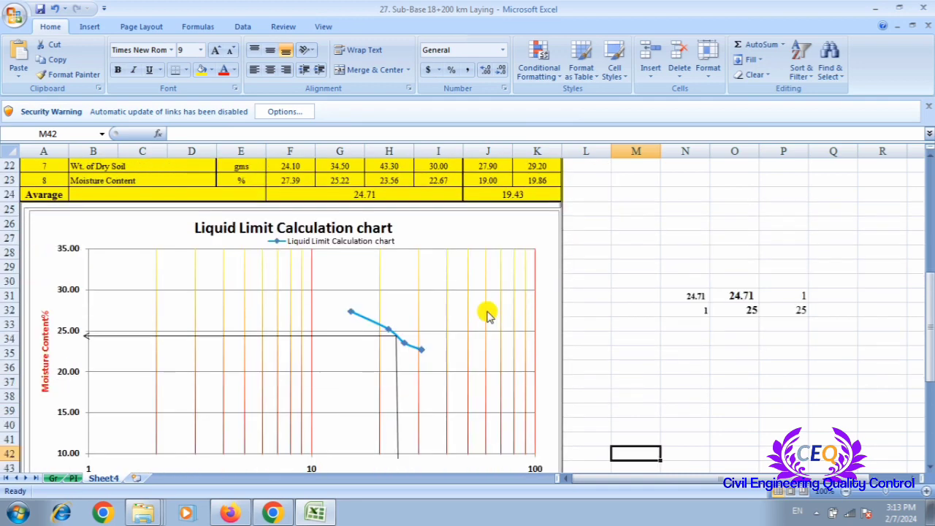
scroll(488, 313, "down", 3)
scroll(486, 313, "up", 3)
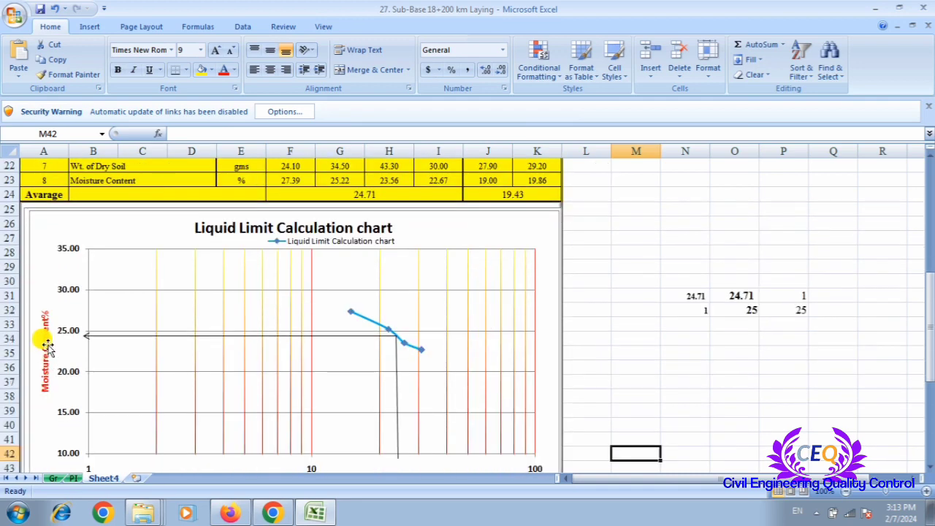
left_click(43, 336)
left_click(233, 70)
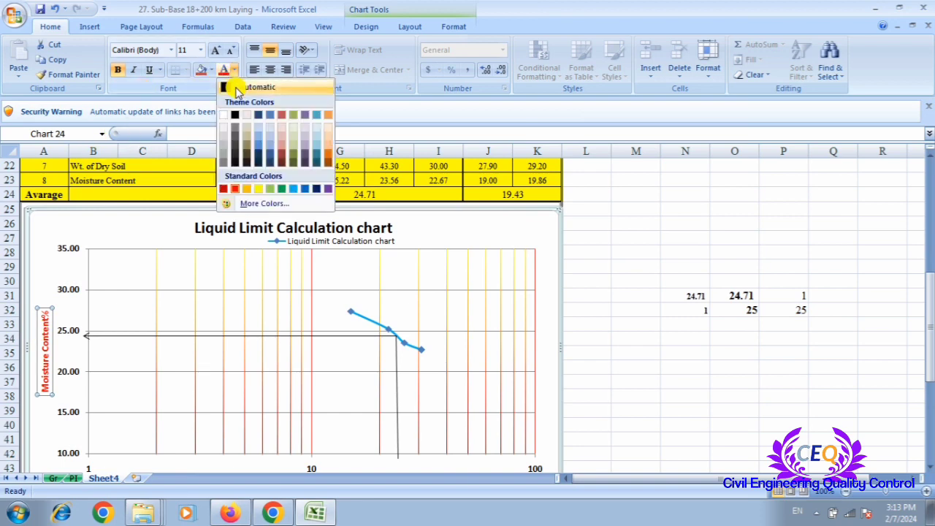
left_click(246, 129)
left_click(662, 295)
scroll(553, 299, "down", 3)
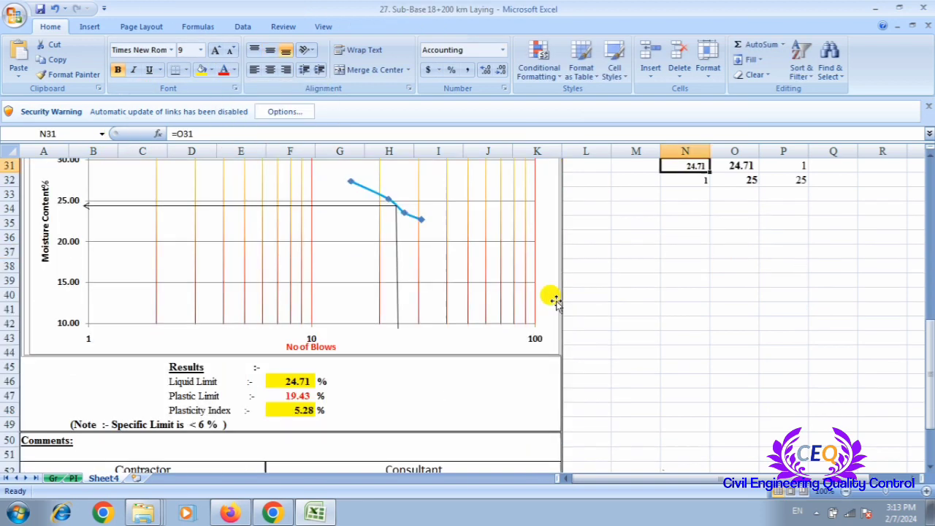
left_click(312, 346)
left_click(685, 352)
Step: Straighten the vertical marker line by shifting its lower end directly below its upper end on the curve
scroll(578, 361, "down", 5)
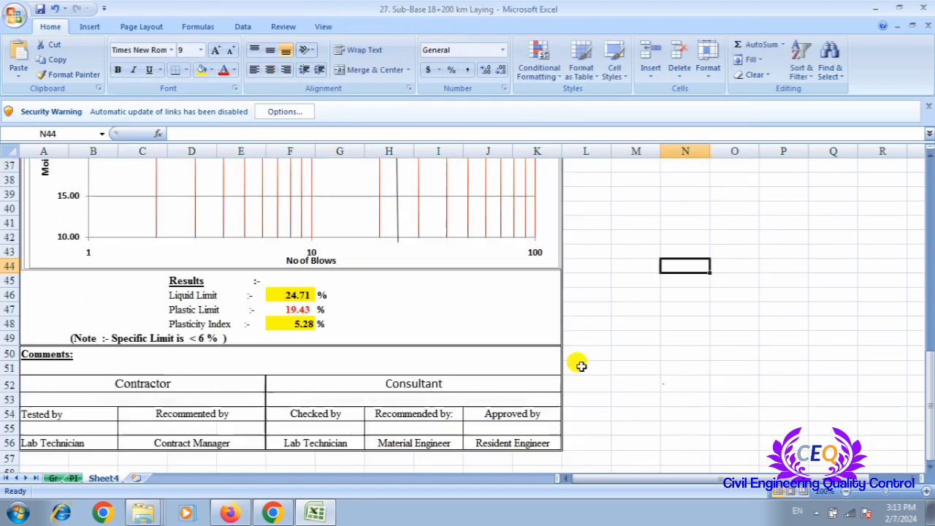
scroll(295, 233, "up", 1)
scroll(289, 234, "up", 3)
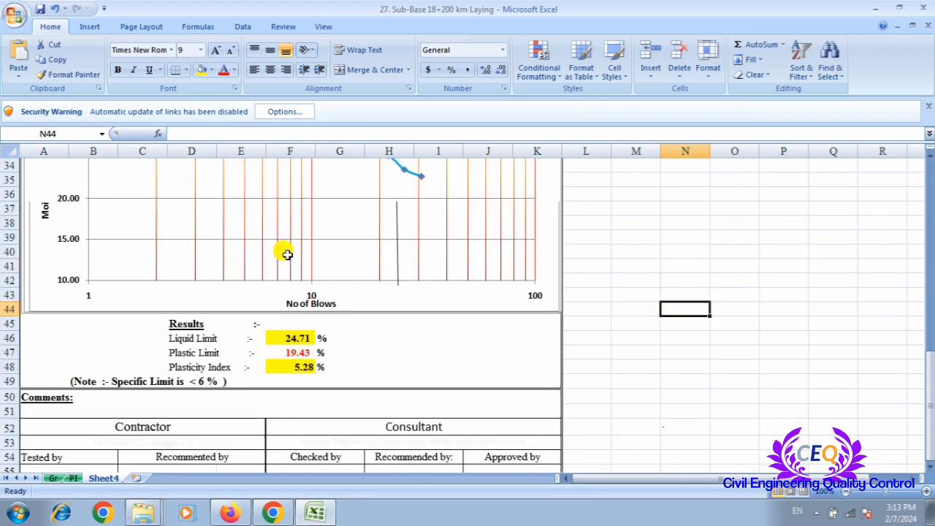
left_click(298, 277)
scroll(299, 321, "up", 3)
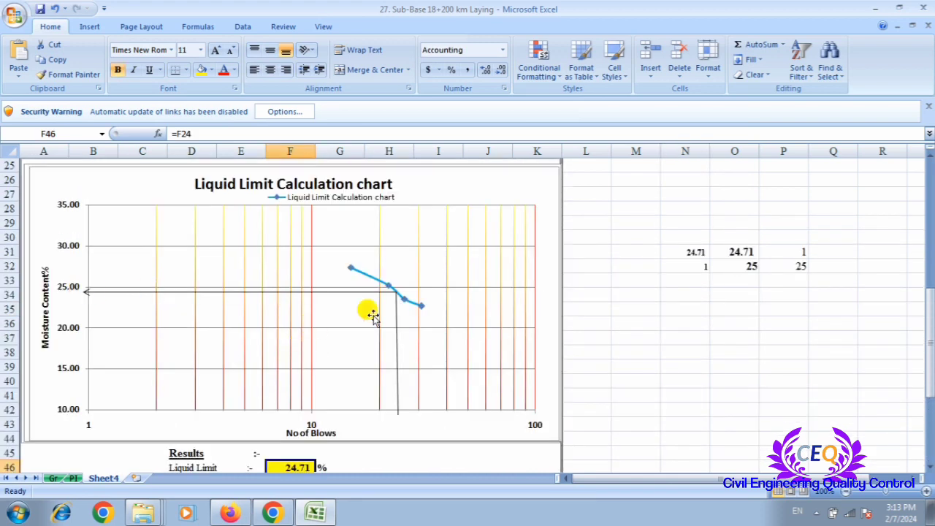
scroll(398, 322, "down", 2)
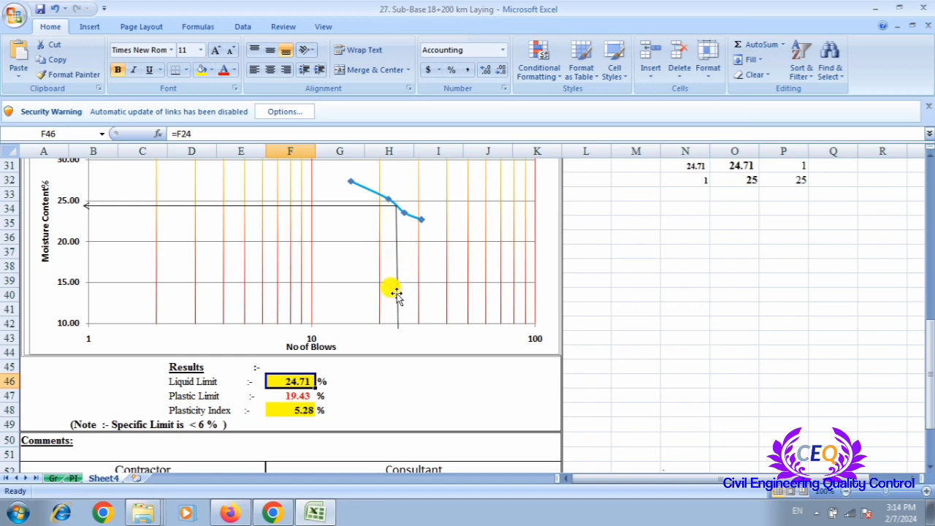
left_click(398, 327)
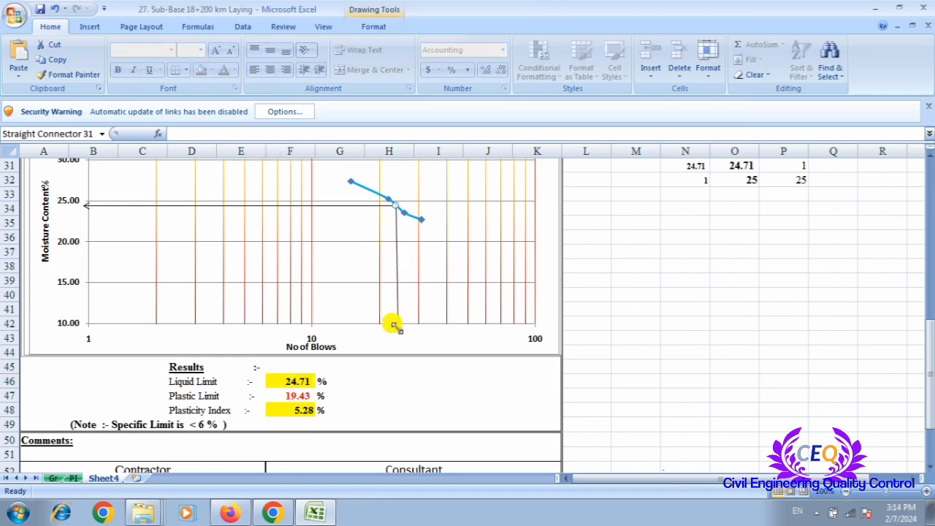
left_click(658, 343)
scroll(360, 307, "up", 4)
scroll(360, 307, "down", 7)
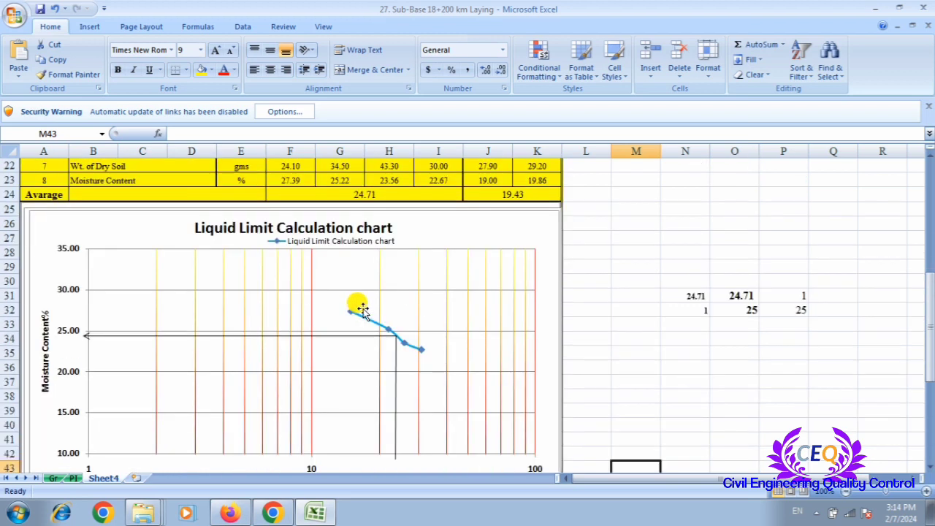
scroll(360, 307, "up", 2)
scroll(357, 308, "up", 5)
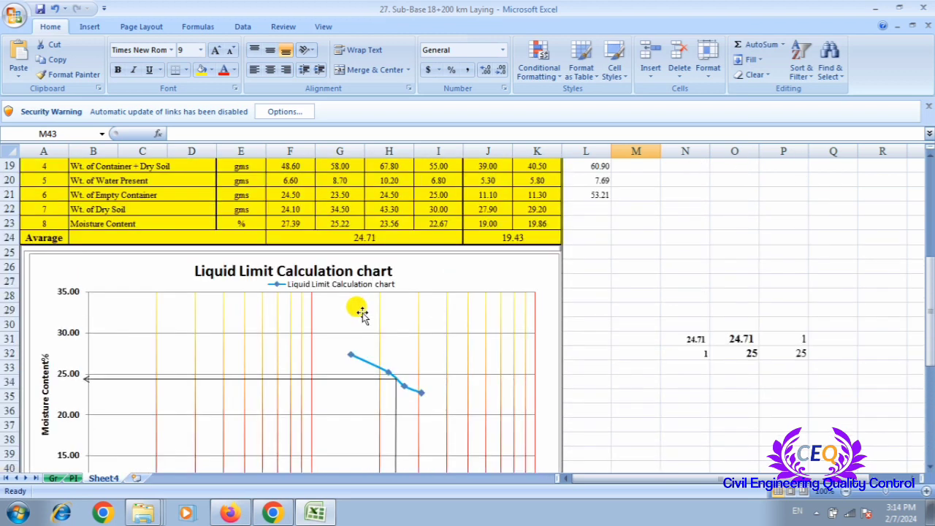